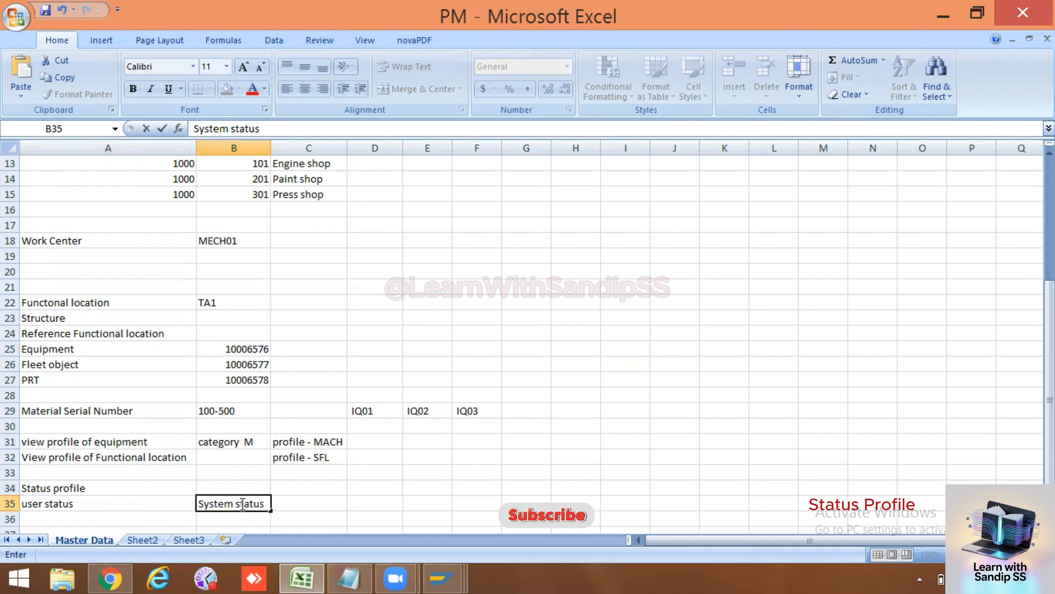
Step: Enter 'System status' in B35 under the Status profile heading, then bring up SAP
{"action": "left_click", "coordinate": [121, 502]}
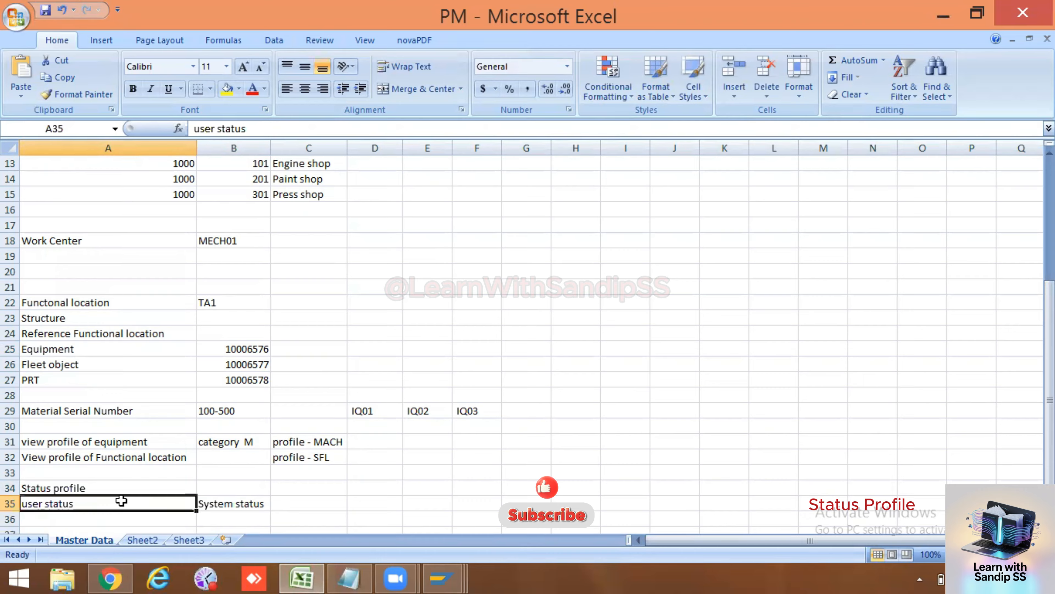
{"action": "left_click", "coordinate": [442, 576]}
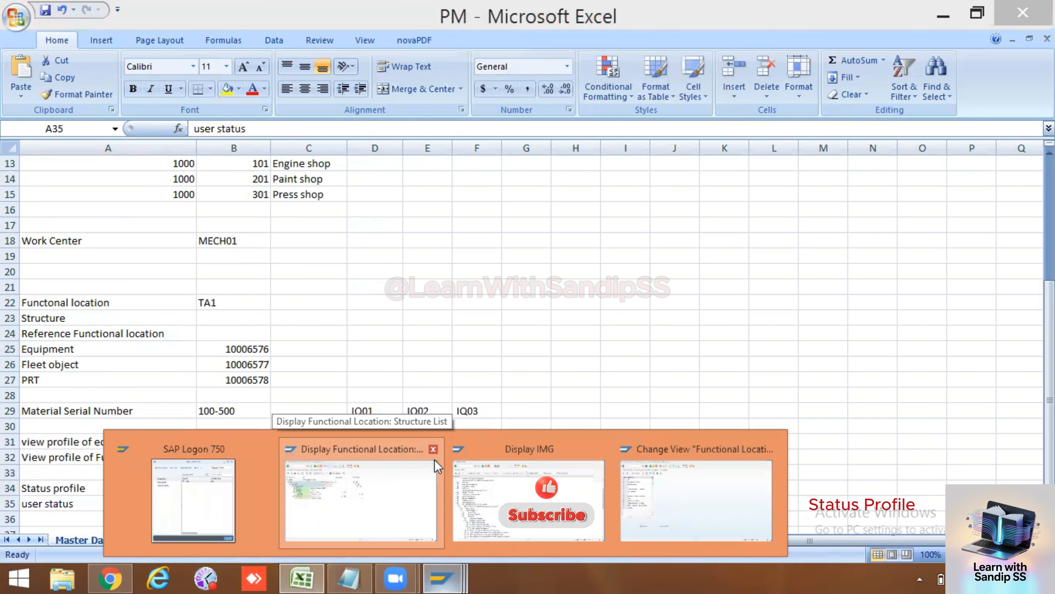
Step: Leave the Functional Location Category table for the IMG tree and collapse Functional Locations and Technical Objects
{"action": "left_click", "coordinate": [397, 508]}
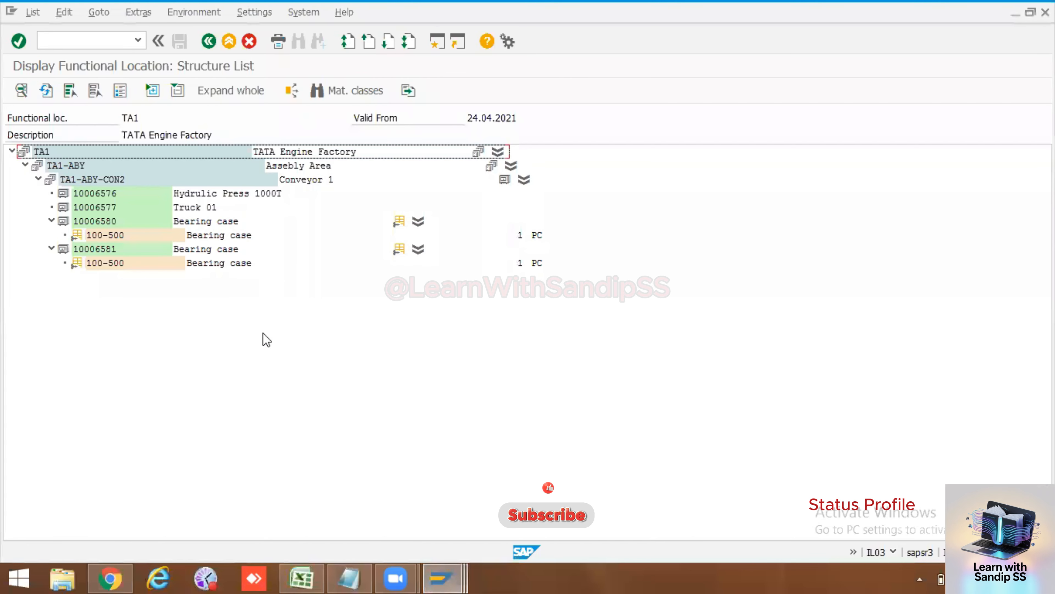
{"action": "mouse_move", "coordinate": [430, 576]}
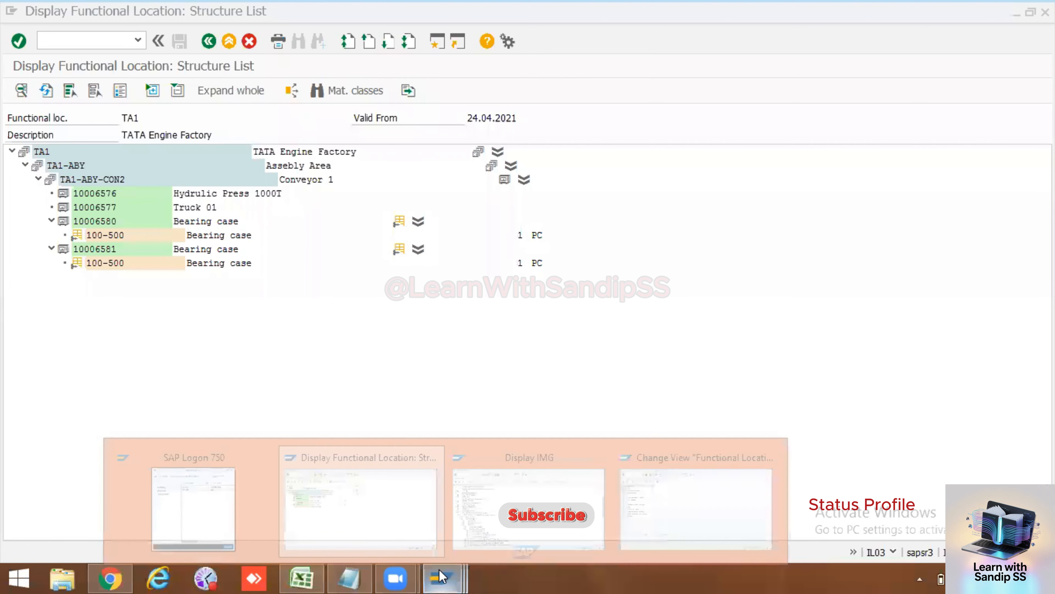
{"action": "left_click", "coordinate": [698, 493]}
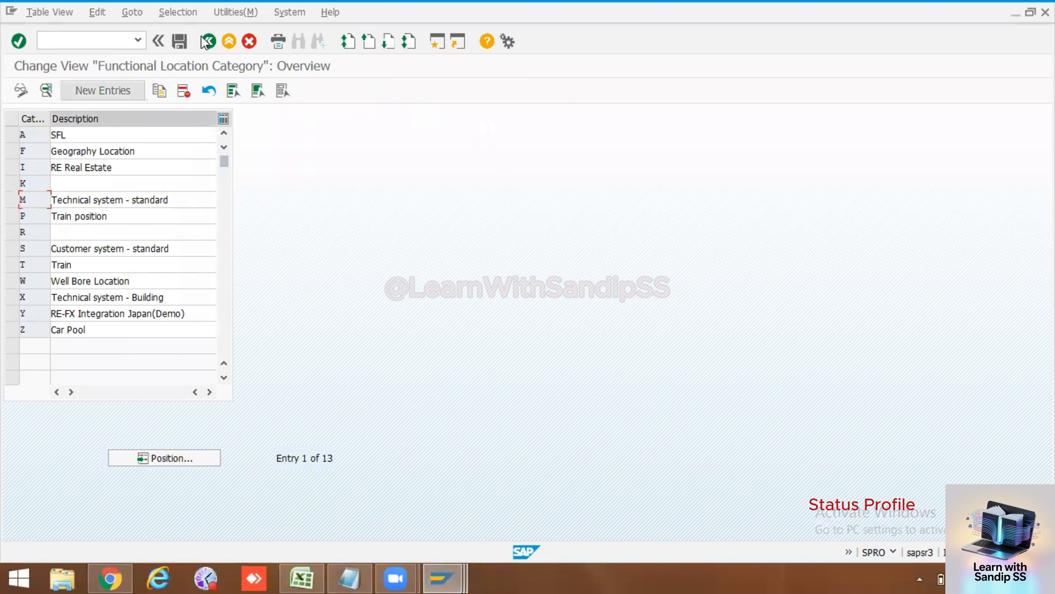
{"action": "left_click", "coordinate": [211, 42]}
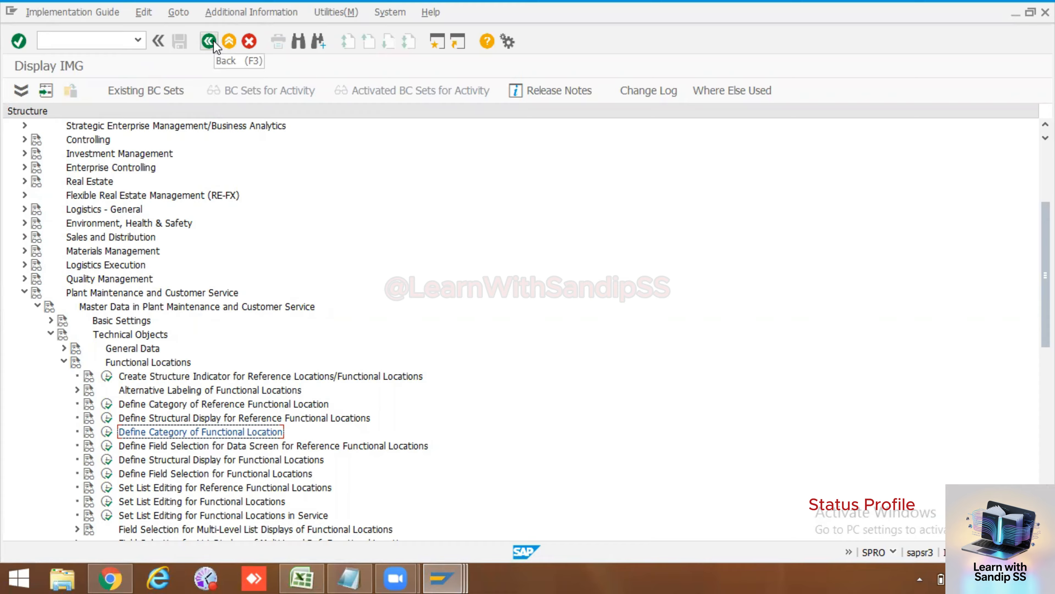
{"action": "left_click", "coordinate": [64, 361]}
{"action": "left_click", "coordinate": [49, 334]}
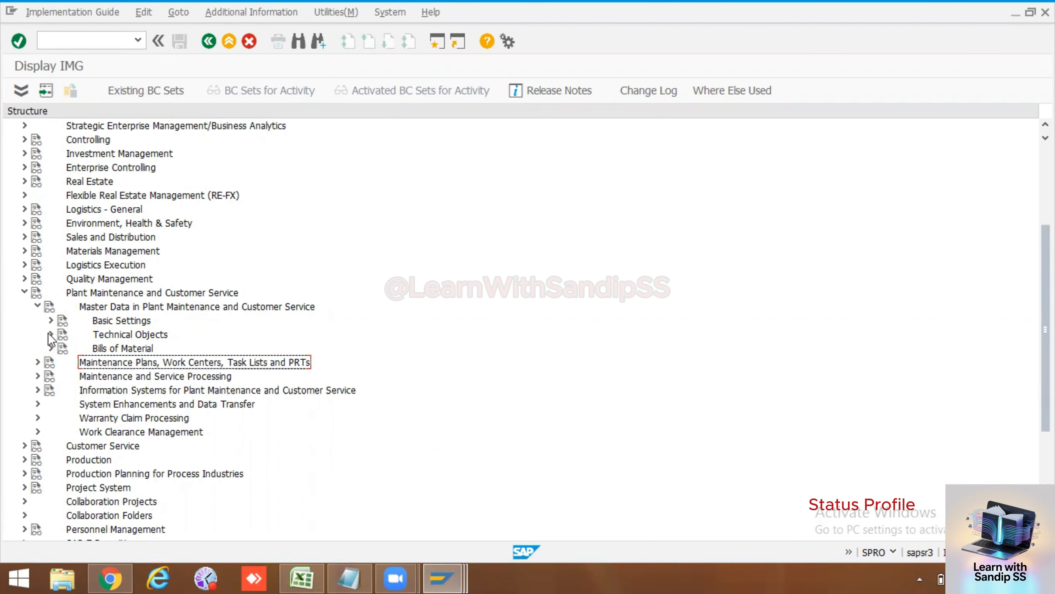
Step: Collapse Plant Maintenance, run /nspro and open the SAP Reference IMG
{"action": "left_click", "coordinate": [24, 292]}
{"action": "left_click", "coordinate": [99, 44]}
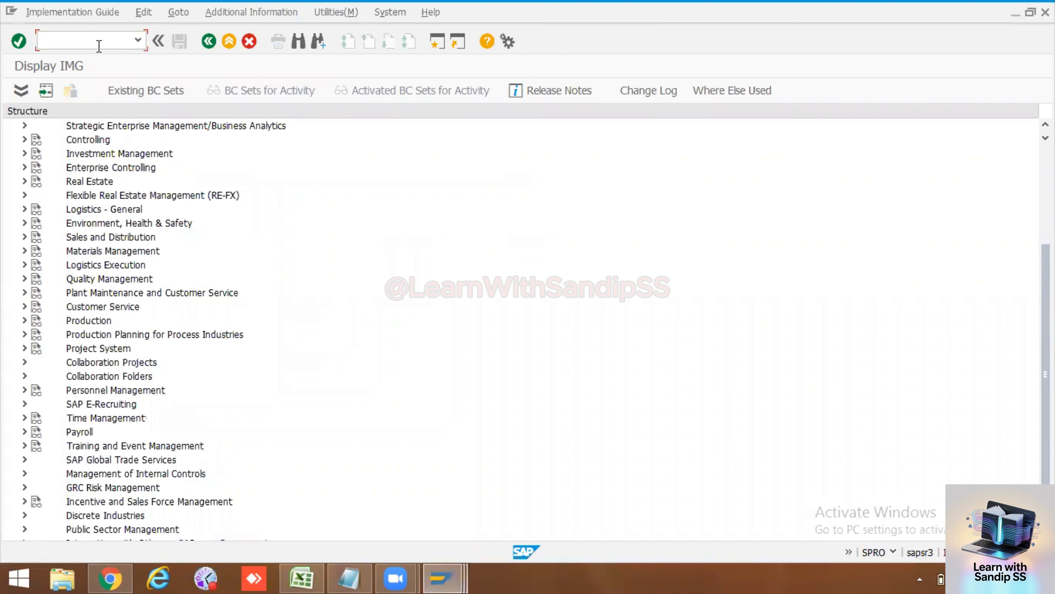
{"action": "type", "text": "/nspro"}
{"action": "key", "text": "Return"}
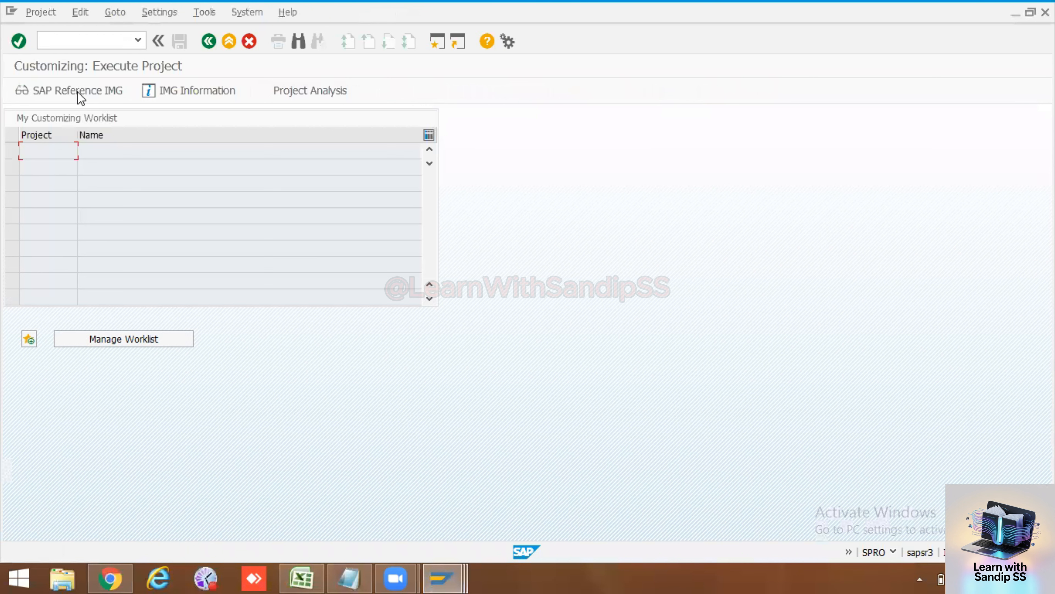
{"action": "left_click", "coordinate": [79, 93]}
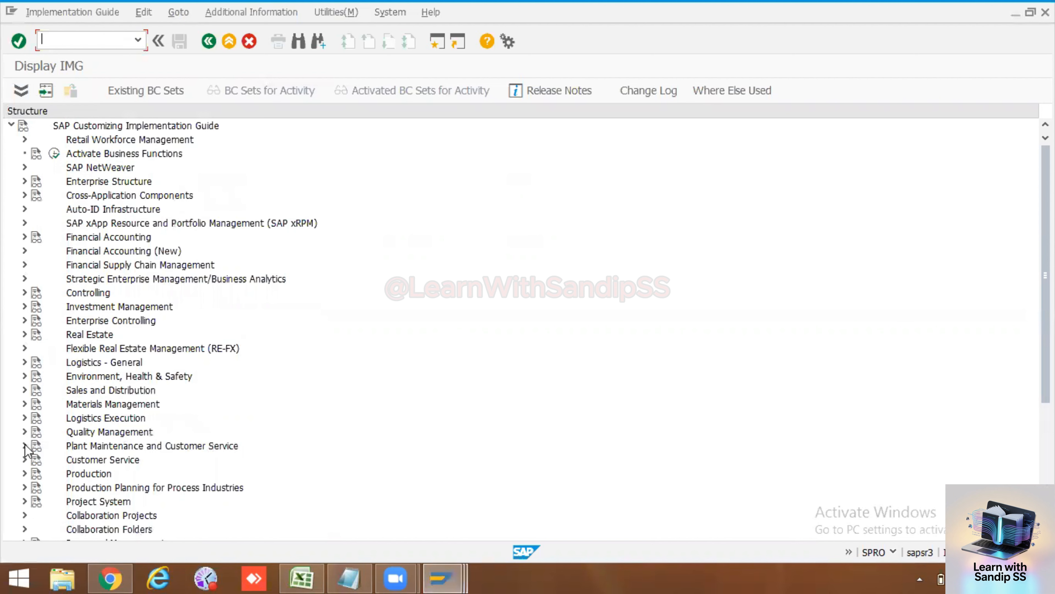
Step: Under Plant Maintenance > Master Data > Technical Objects > Equipment, run Assign User Status Profile to Equipment Category
{"action": "left_click", "coordinate": [25, 445]}
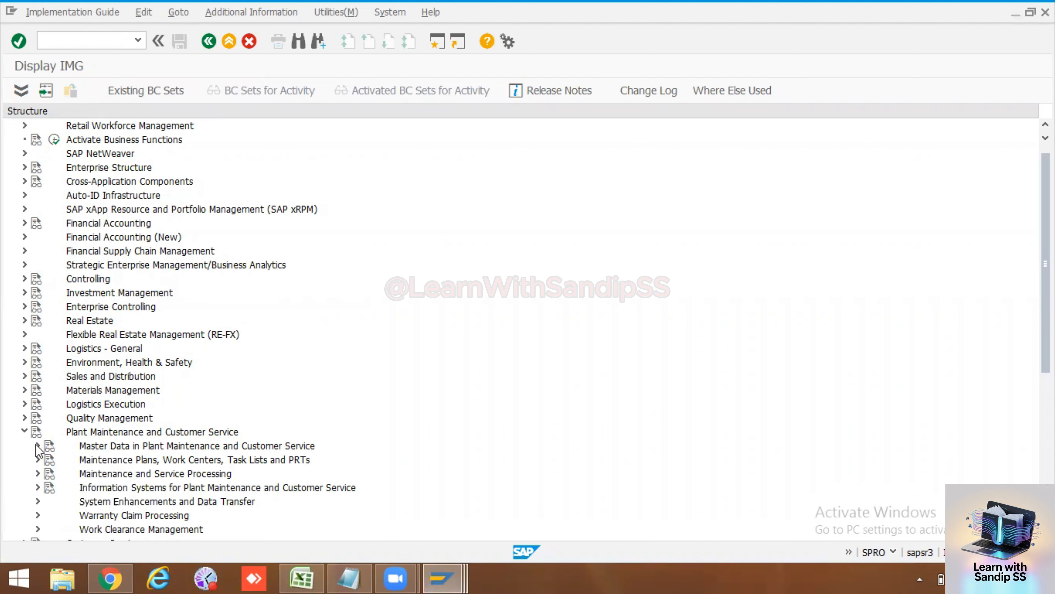
{"action": "left_click", "coordinate": [38, 446]}
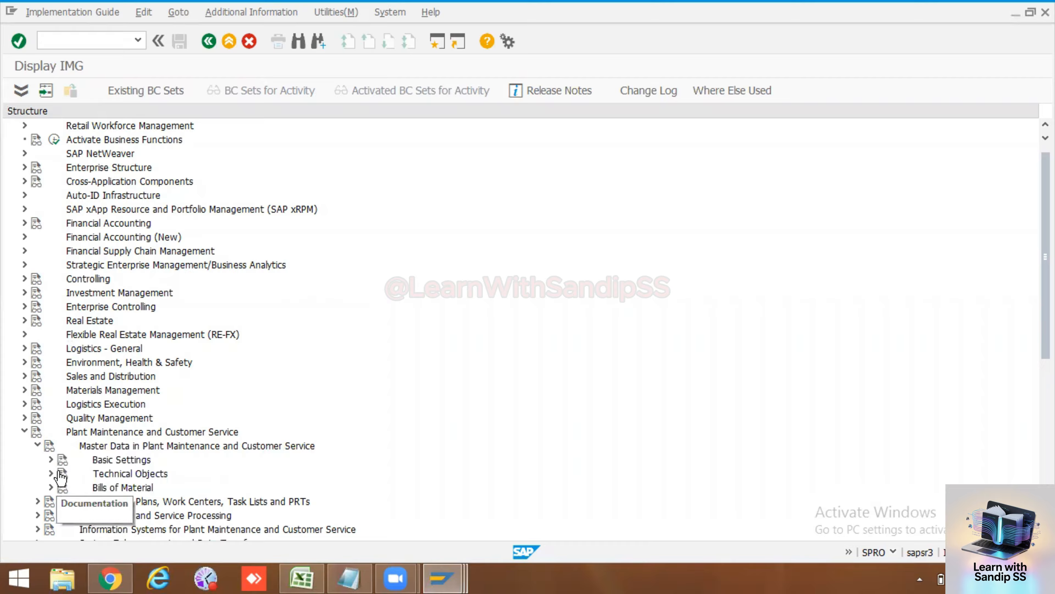
{"action": "scroll", "coordinate": [52, 478], "scroll_direction": "down", "scroll_amount": 2}
{"action": "left_click", "coordinate": [51, 473]}
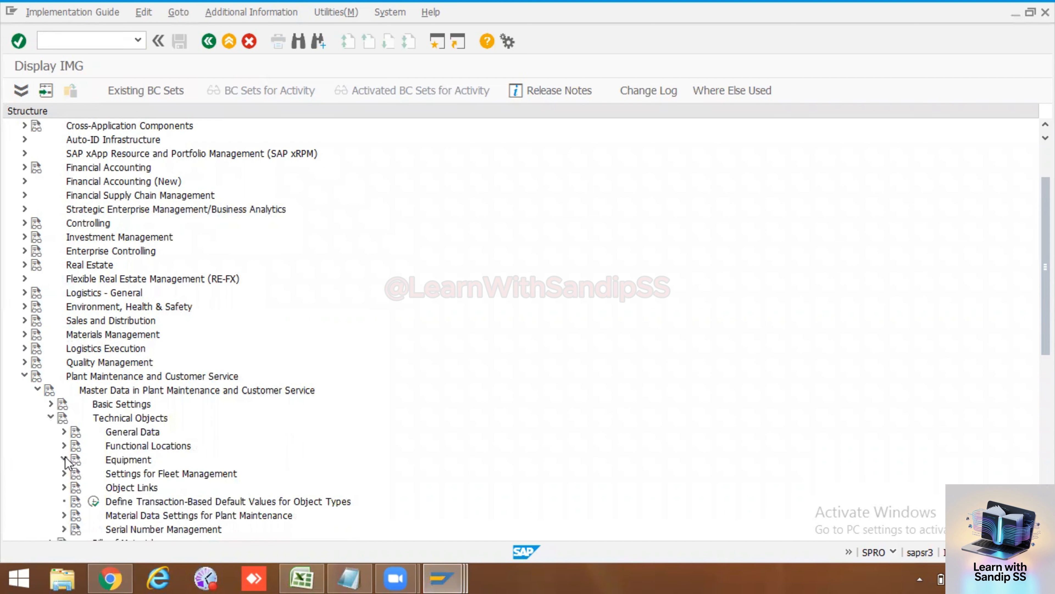
{"action": "left_click", "coordinate": [64, 459]}
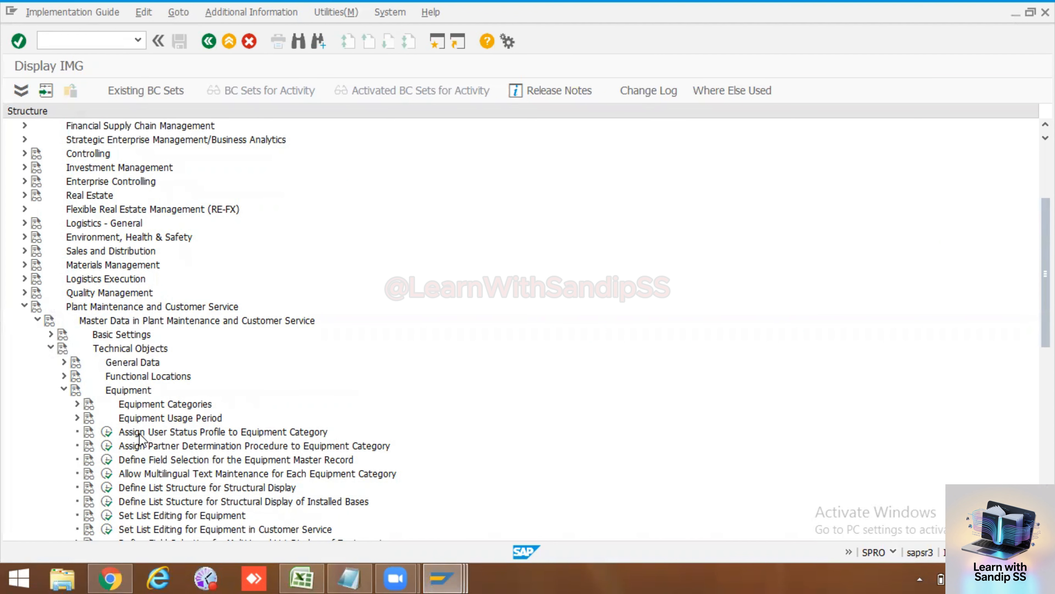
{"action": "left_click", "coordinate": [108, 432]}
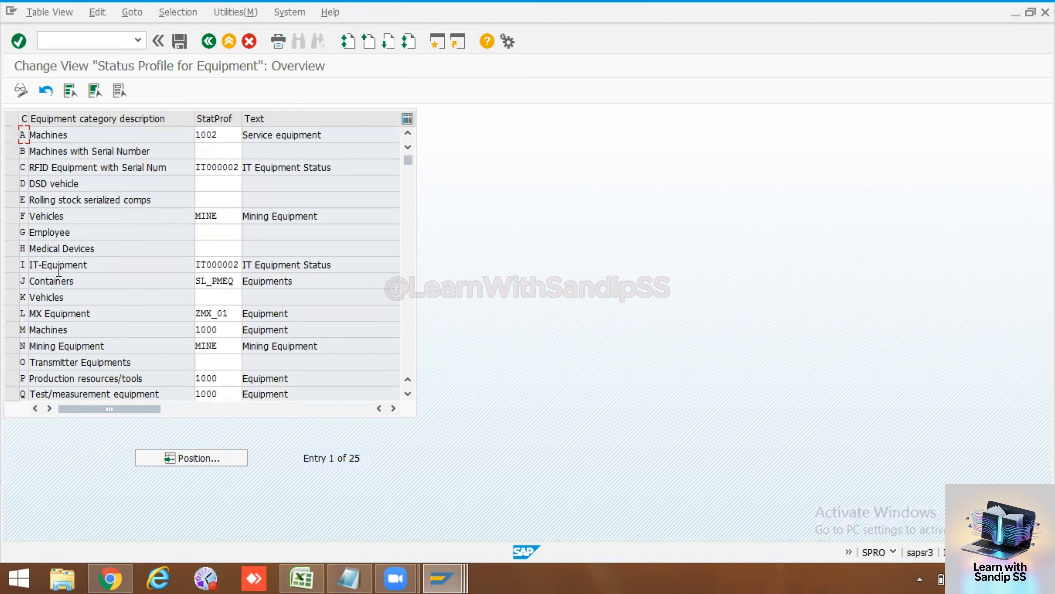
Step: Set status profile 1000 Equipment for category M Machines and leave the table
{"action": "left_click", "coordinate": [12, 330]}
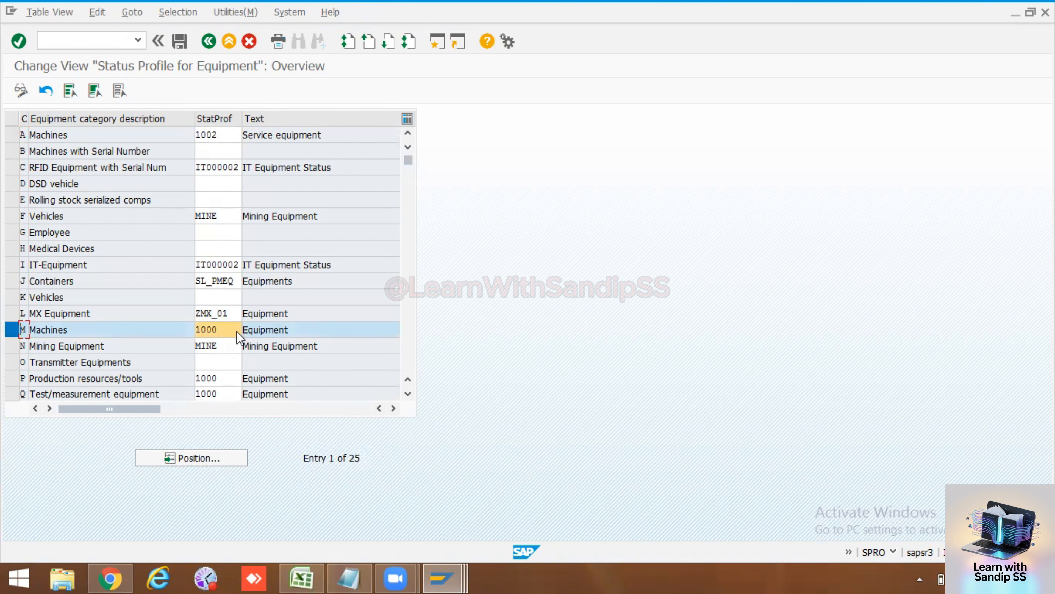
{"action": "left_click", "coordinate": [232, 331]}
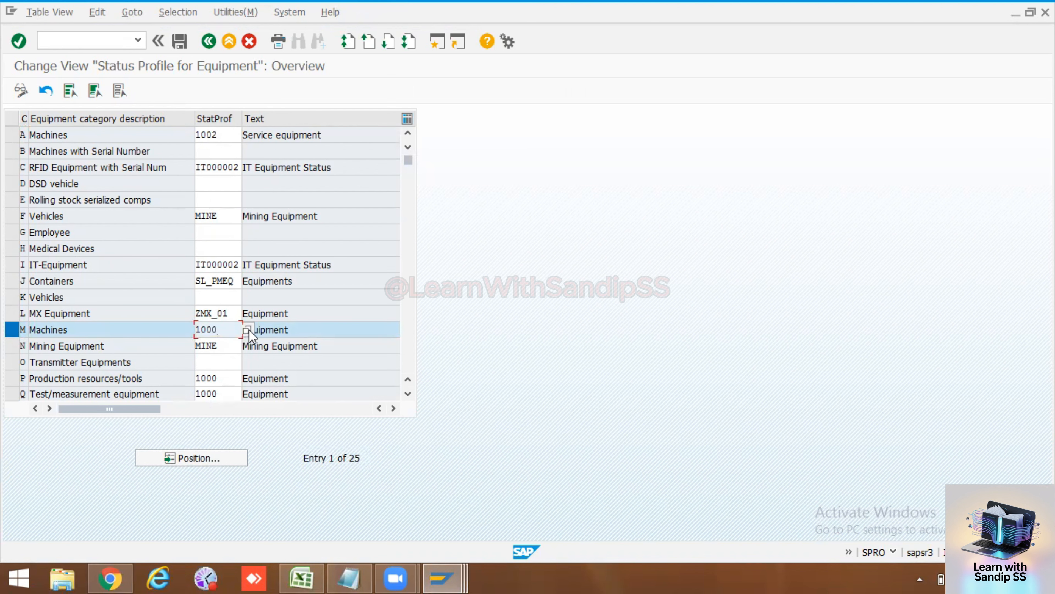
{"action": "left_click", "coordinate": [248, 329]}
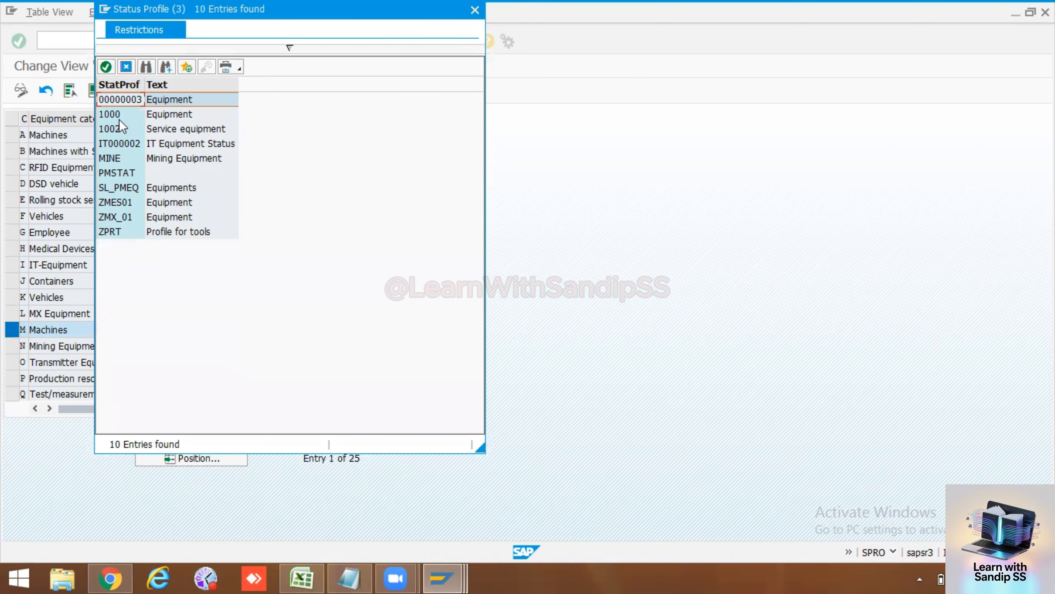
{"action": "double_click", "coordinate": [110, 114]}
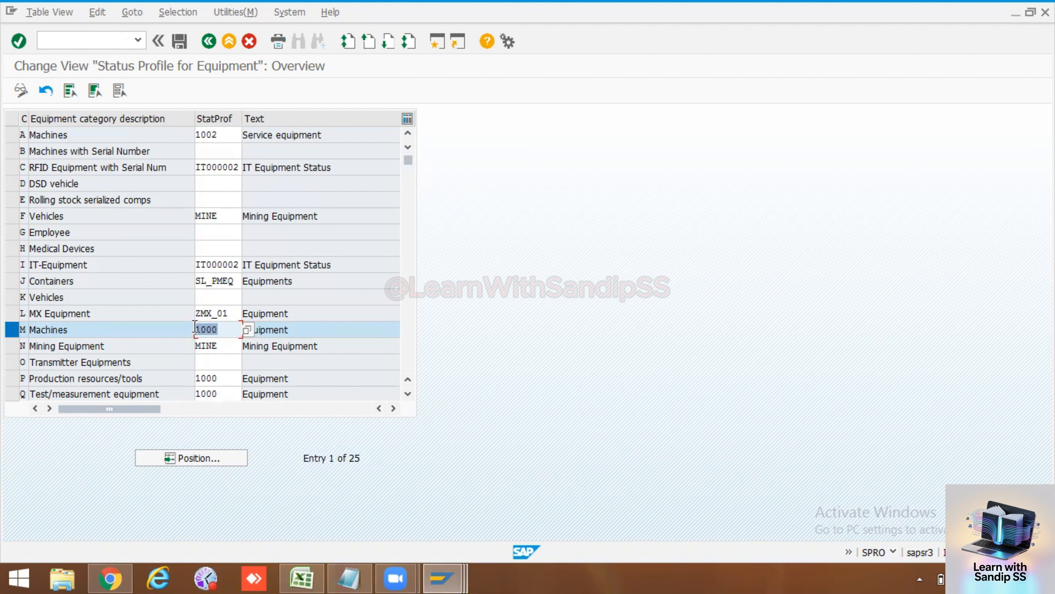
{"action": "left_click", "coordinate": [209, 41]}
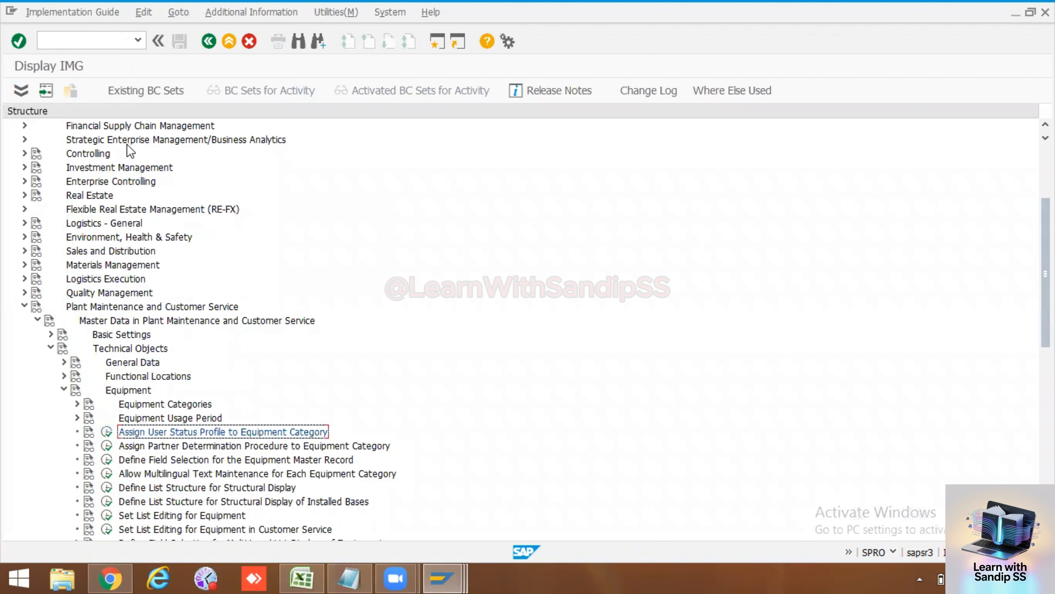
Step: Go back, run SPRO and open the SAP Reference IMG
{"action": "left_click", "coordinate": [209, 41]}
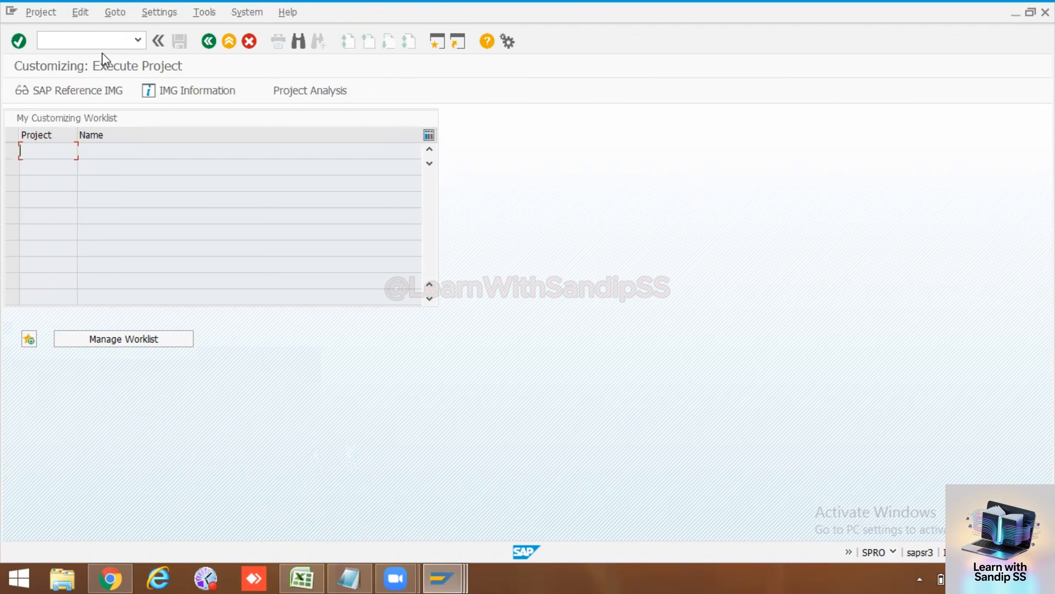
{"action": "left_click", "coordinate": [91, 41]}
{"action": "type", "text": "spro"}
{"action": "key", "text": "Return"}
{"action": "left_click", "coordinate": [94, 90]}
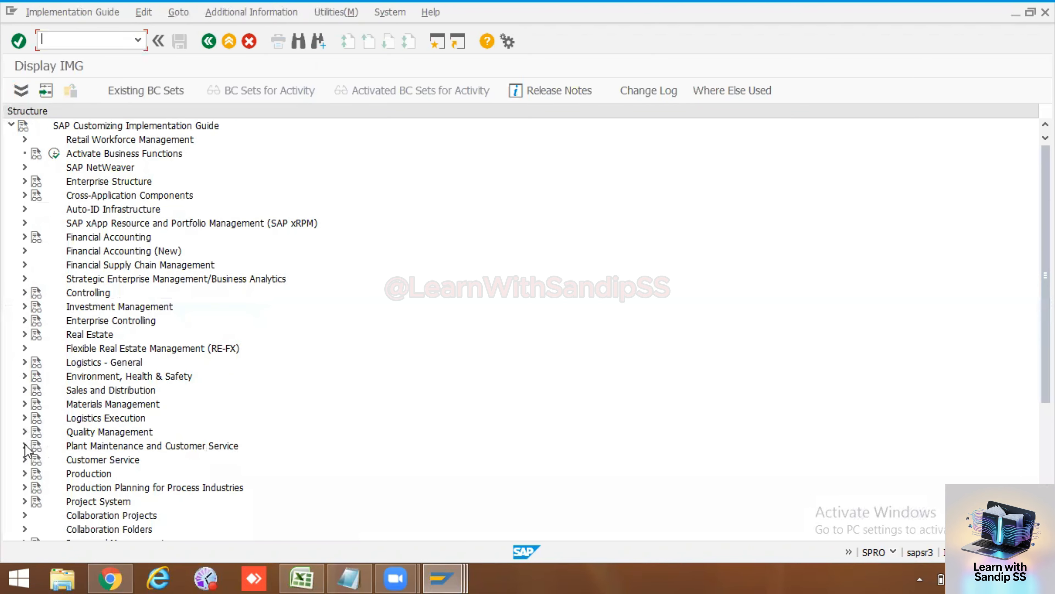
Step: Execute Define User Status under Plant Maintenance > Master Data > Basic Settings
{"action": "left_click", "coordinate": [24, 446]}
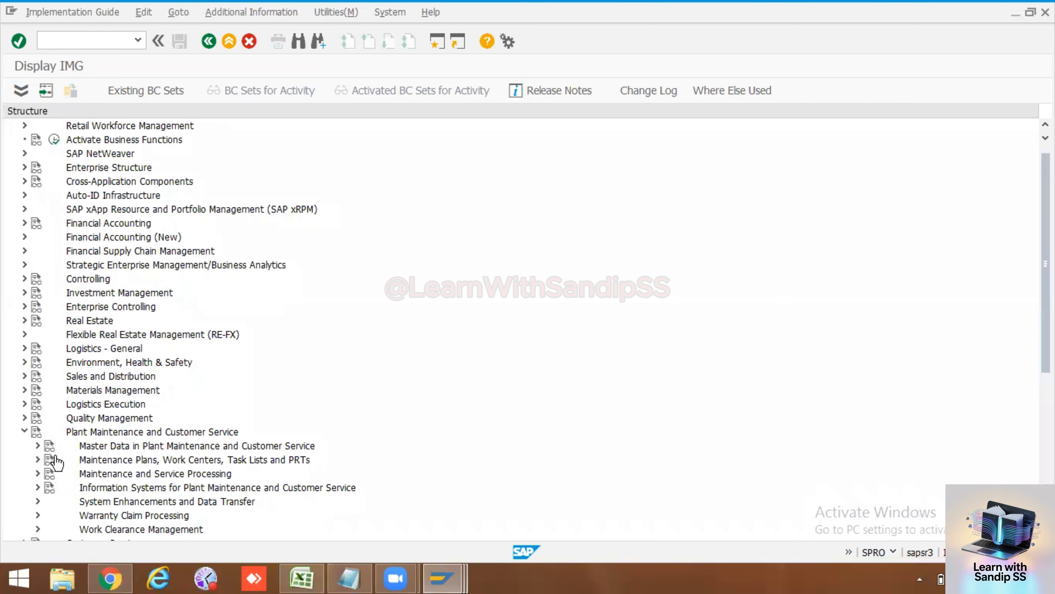
{"action": "left_click", "coordinate": [38, 446]}
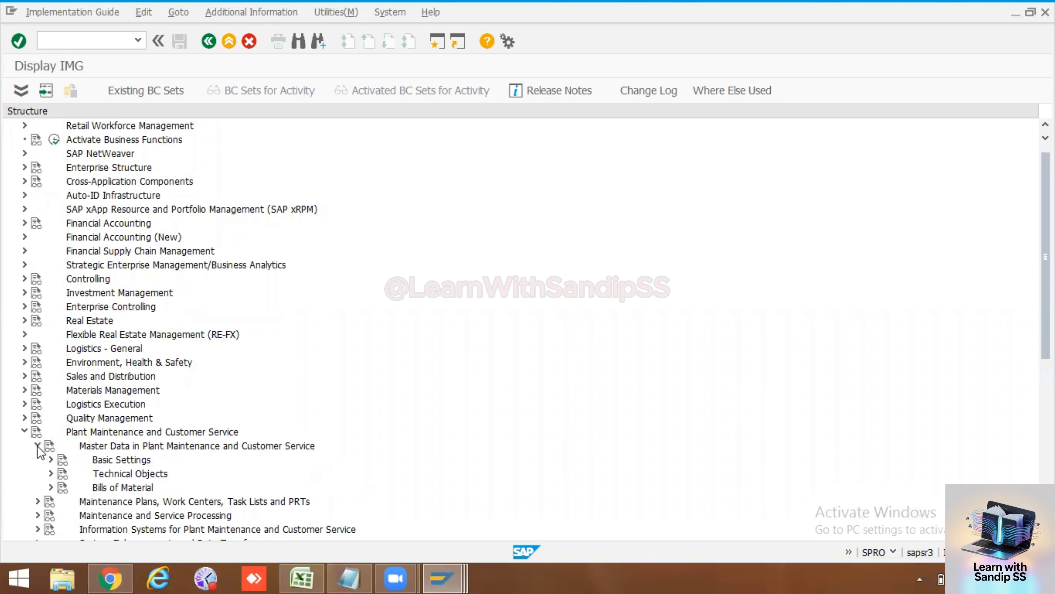
{"action": "left_click", "coordinate": [51, 459]}
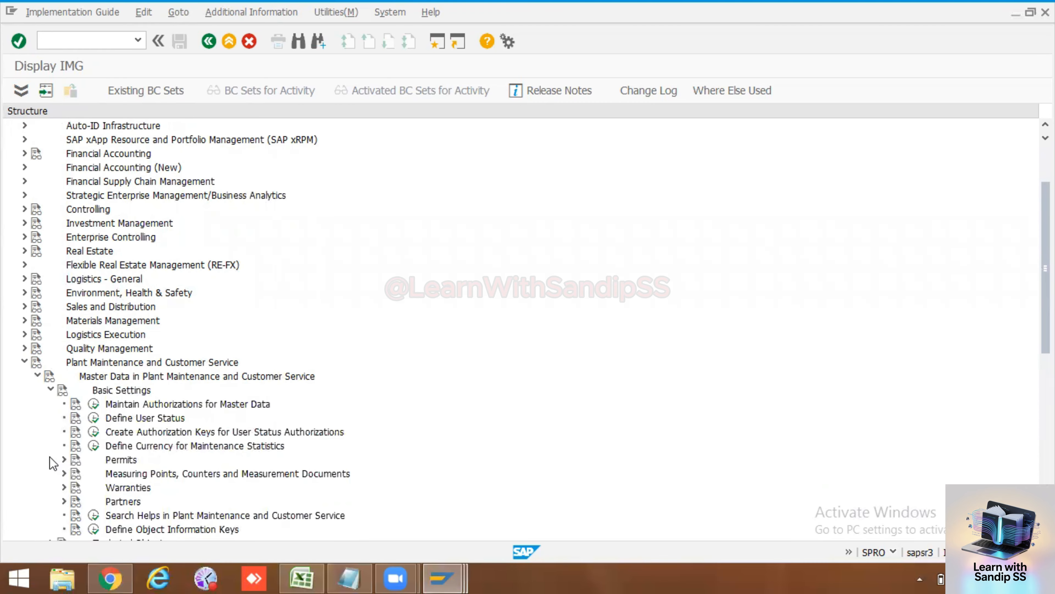
{"action": "left_click", "coordinate": [95, 420]}
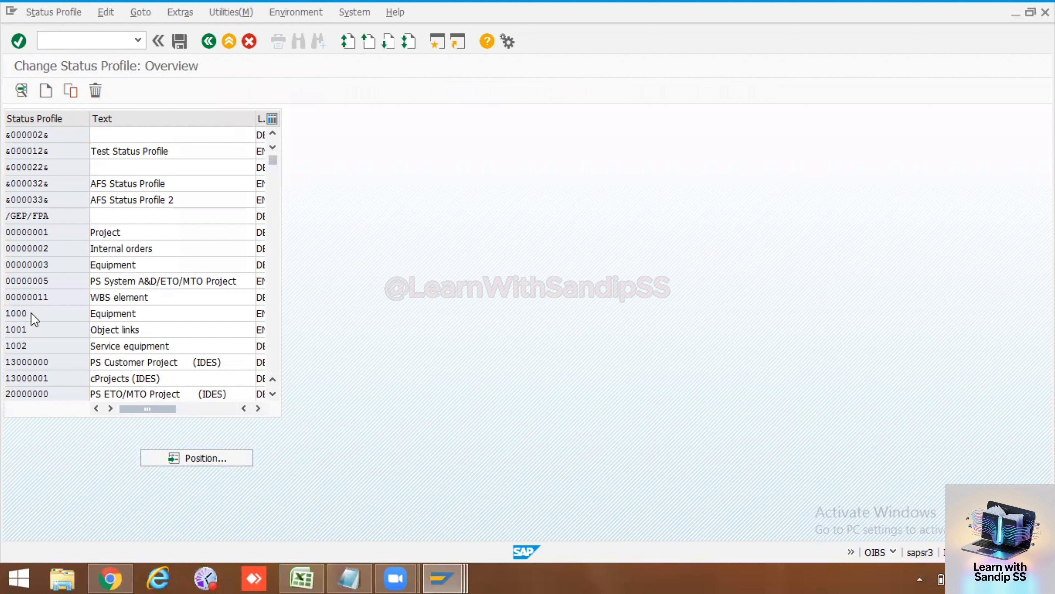
Step: Open profile 1000 Equipment's user statuses, widen Short Text to show full texts, and narrow Lowest
{"action": "double_click", "coordinate": [31, 312]}
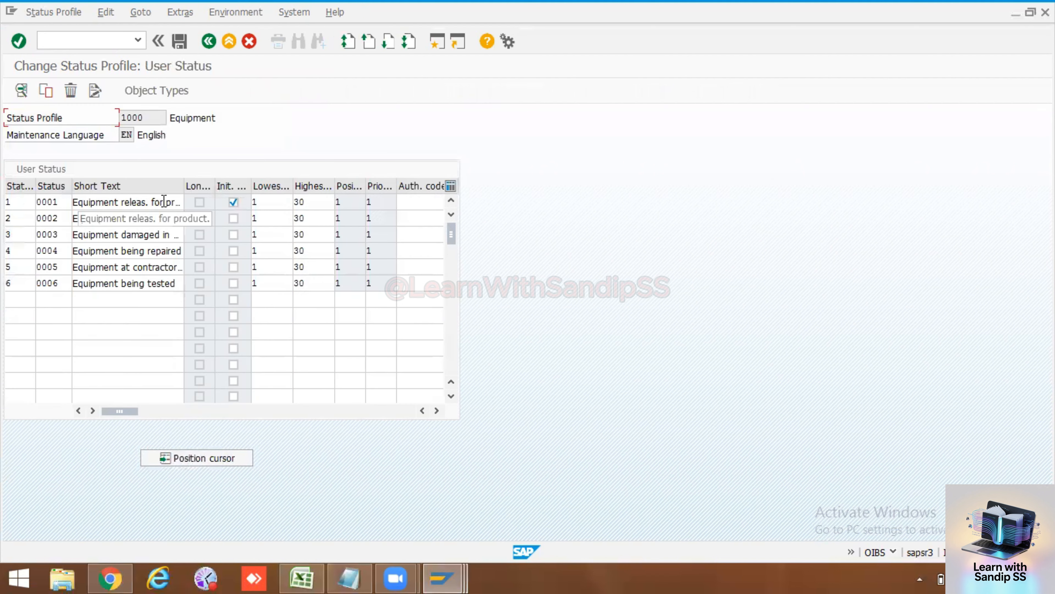
{"action": "left_click_drag", "start_coordinate": [184, 199], "coordinate": [198, 201]}
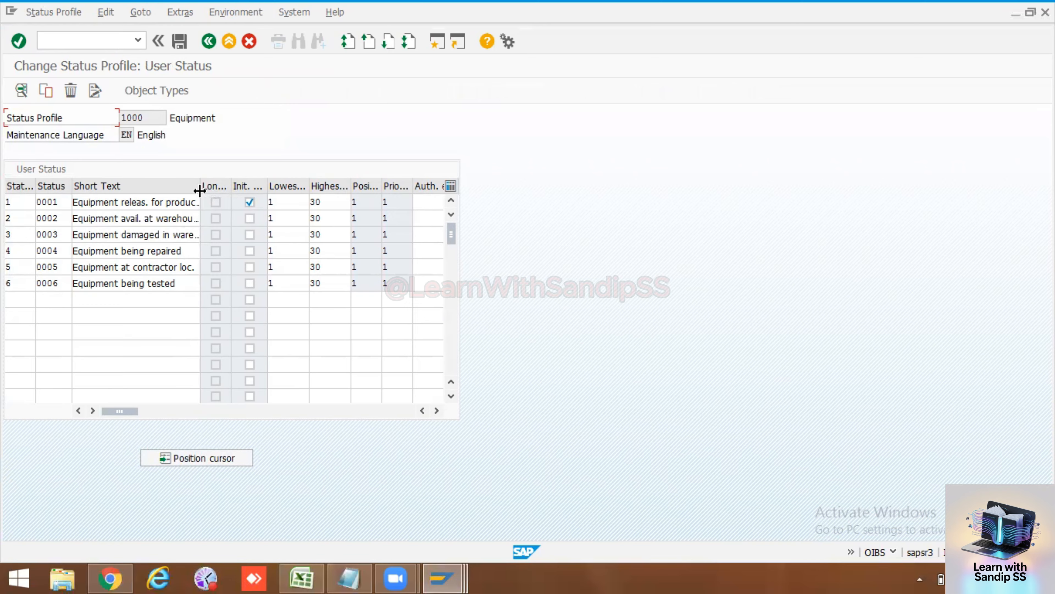
{"action": "left_click_drag", "start_coordinate": [199, 191], "coordinate": [237, 191]}
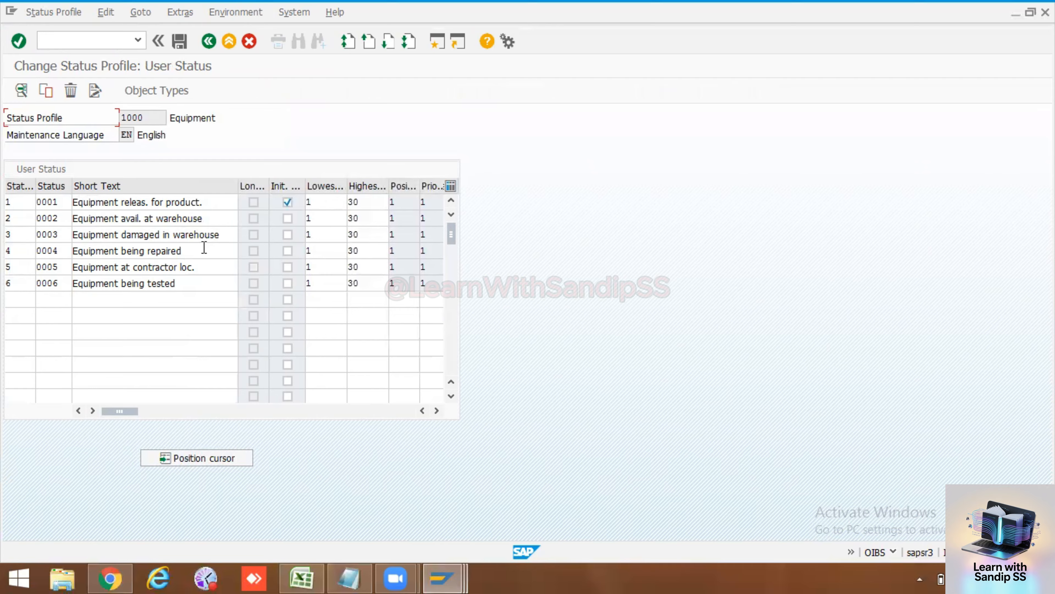
{"action": "left_click_drag", "start_coordinate": [204, 249], "coordinate": [72, 250]}
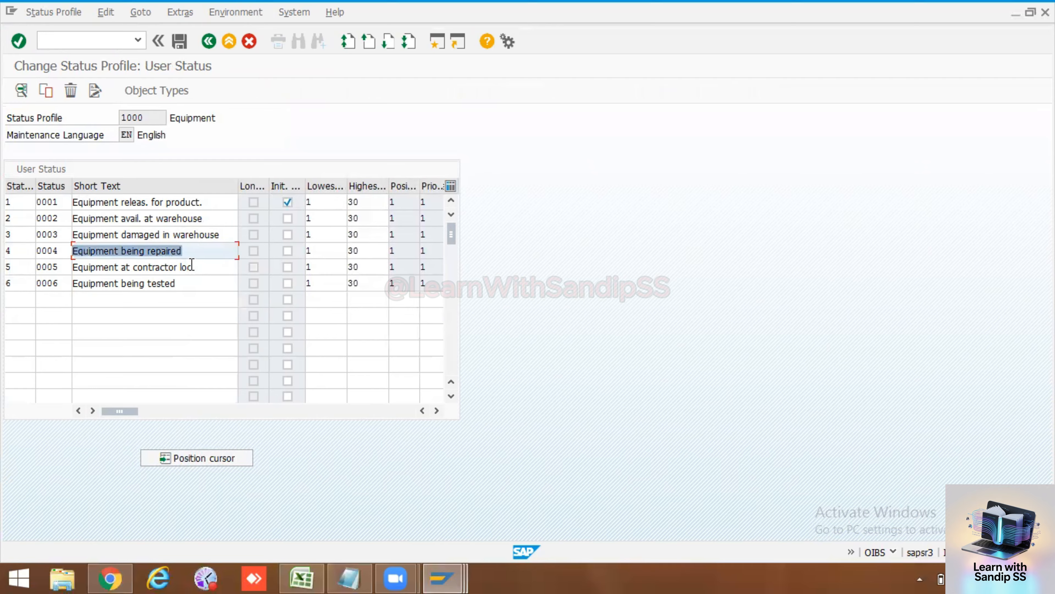
{"action": "left_click_drag", "start_coordinate": [196, 266], "coordinate": [73, 267]}
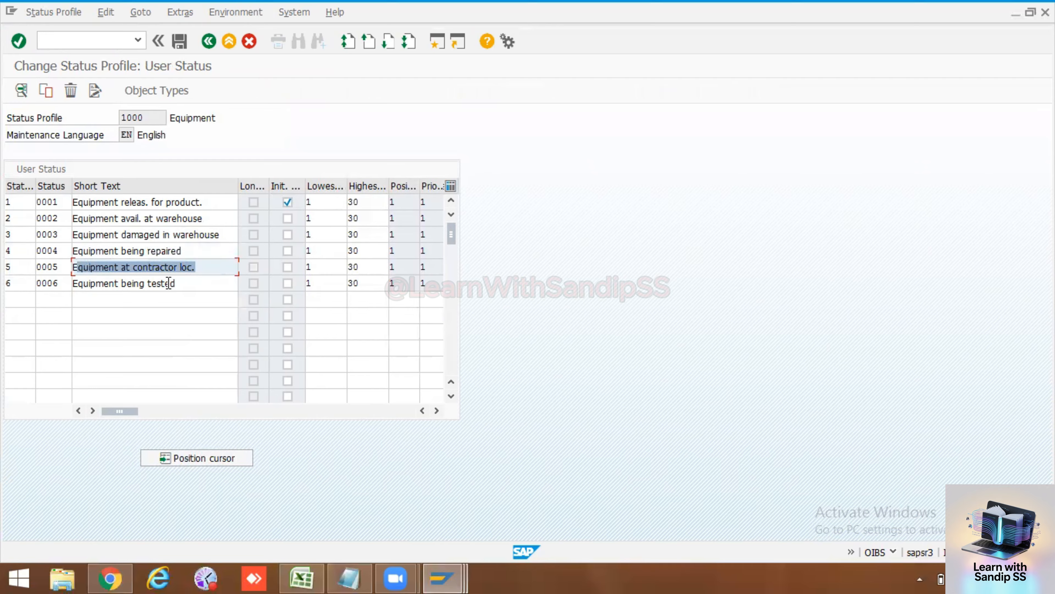
{"action": "left_click_drag", "start_coordinate": [184, 283], "coordinate": [64, 284]}
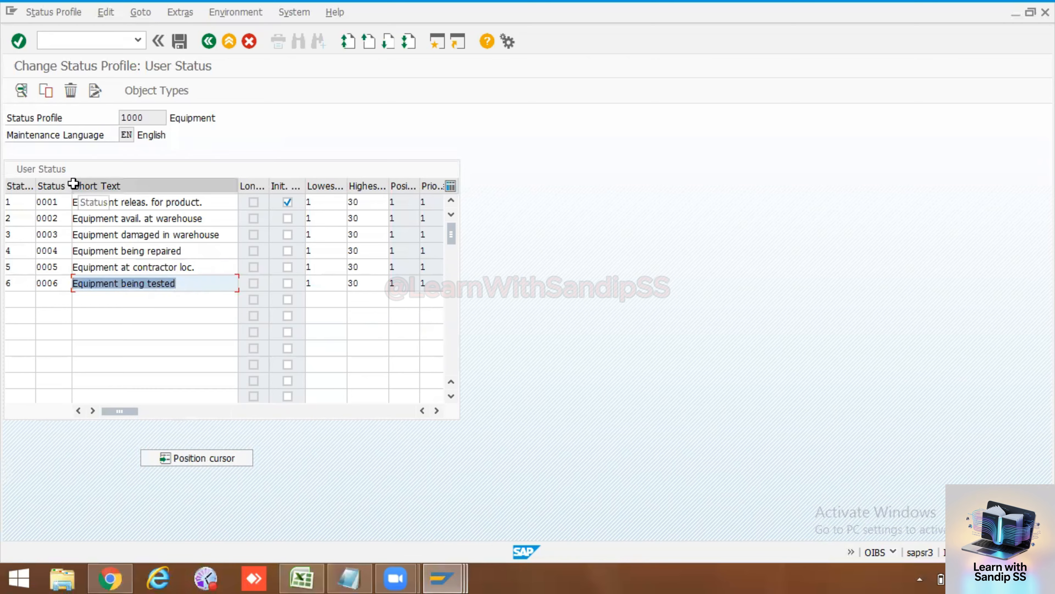
{"action": "left_click_drag", "start_coordinate": [71, 185], "coordinate": [77, 184]}
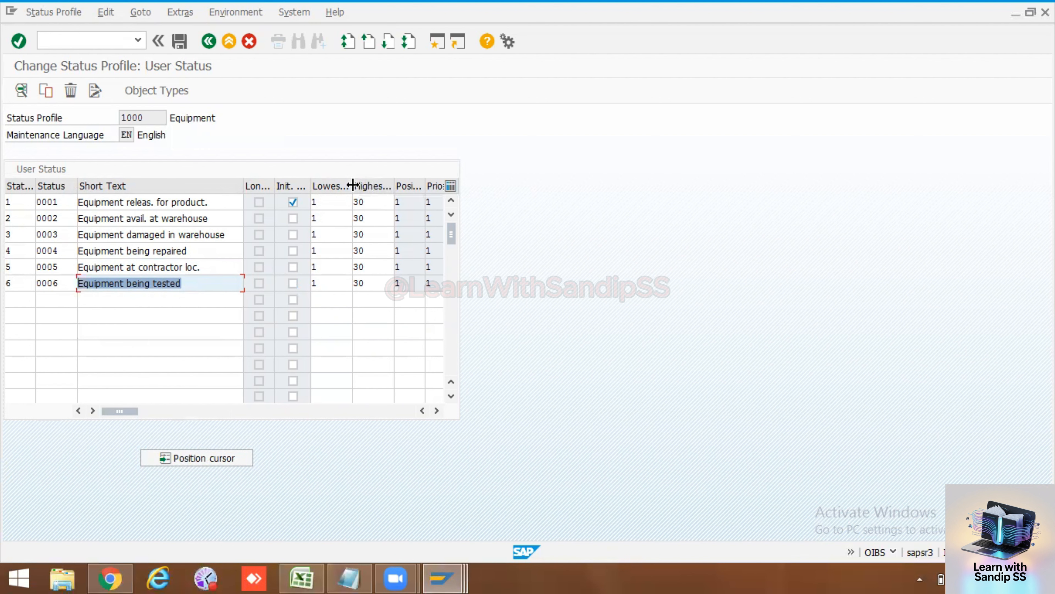
{"action": "left_click_drag", "start_coordinate": [352, 185], "coordinate": [340, 185]}
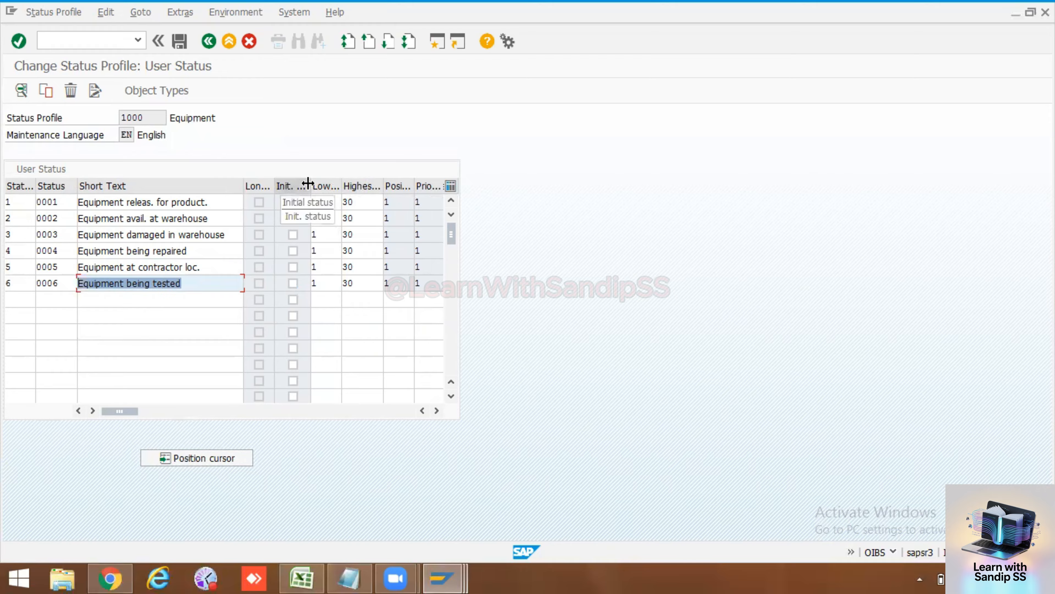
Step: Fit the Init. status column to its heading and review short texts of statuses 0001–0006
{"action": "left_click", "coordinate": [279, 185]}
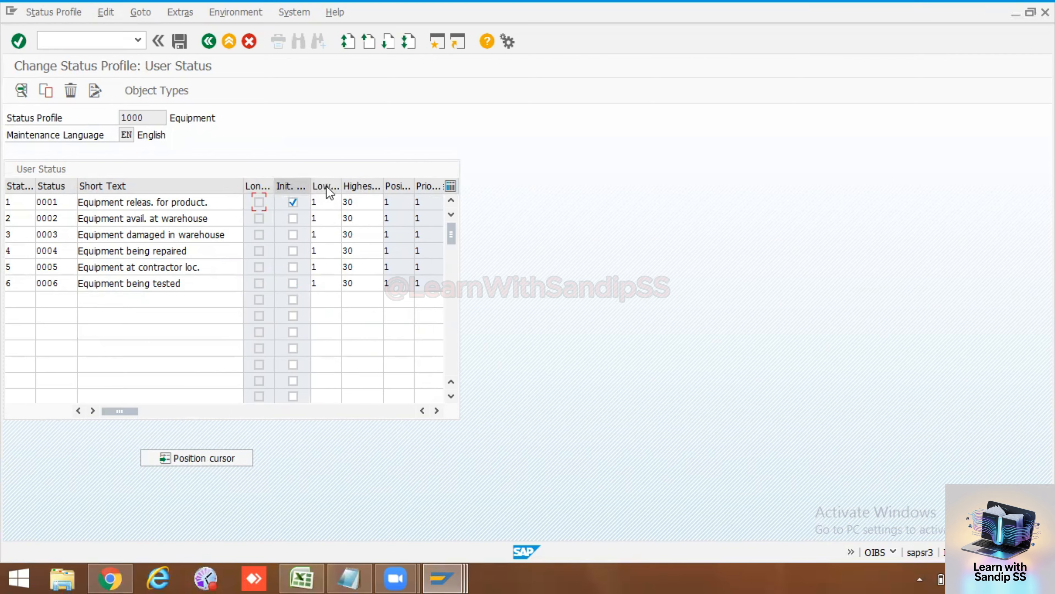
{"action": "double_click", "coordinate": [311, 186]}
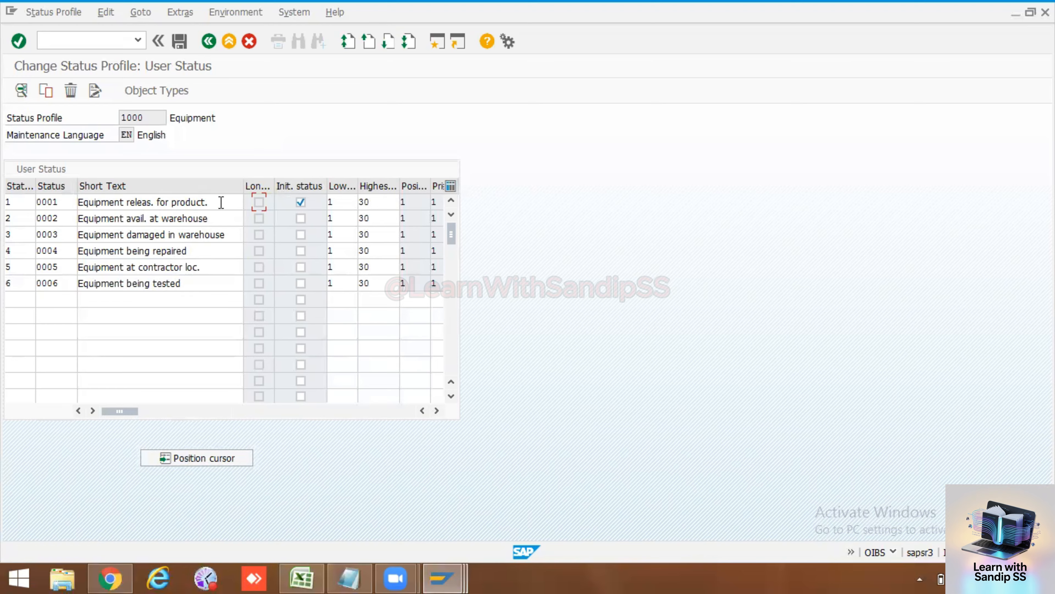
{"action": "left_click_drag", "start_coordinate": [220, 203], "coordinate": [76, 203]}
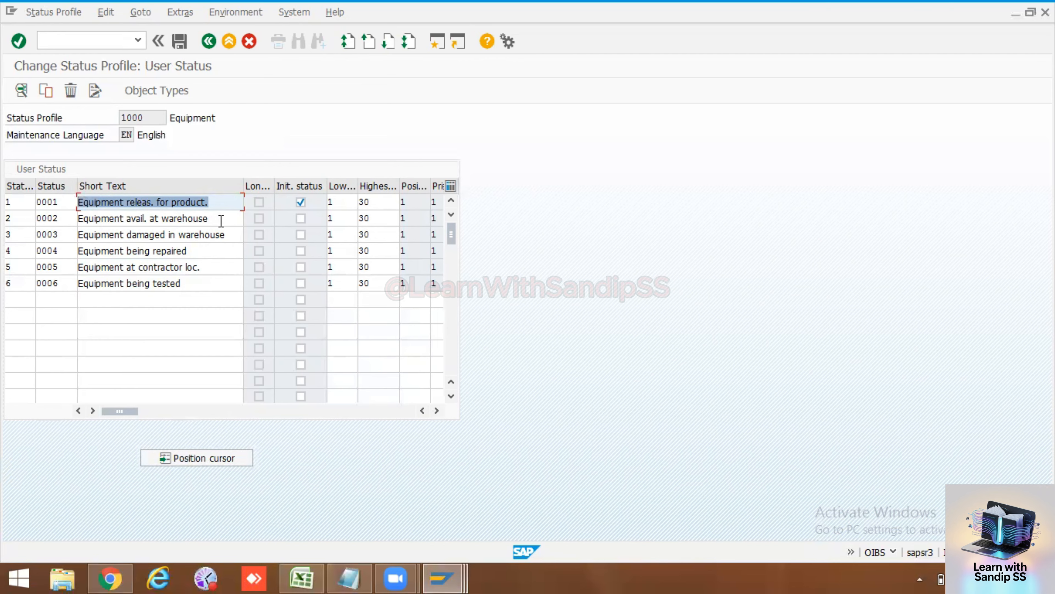
{"action": "left_click_drag", "start_coordinate": [220, 221], "coordinate": [83, 219]}
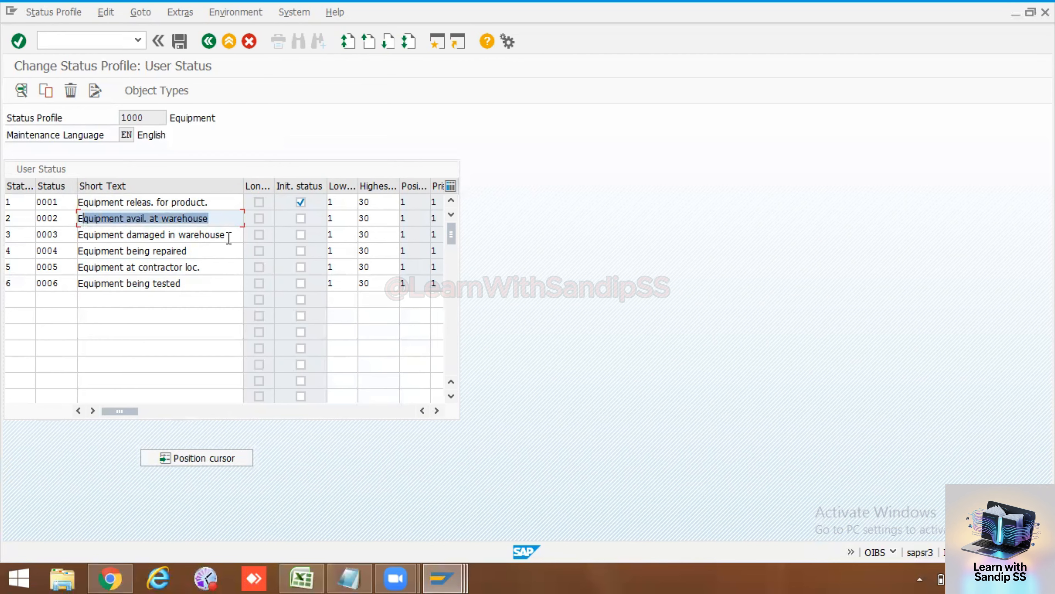
{"action": "left_click", "coordinate": [219, 235]}
{"action": "left_click_drag", "start_coordinate": [224, 236], "coordinate": [136, 236]}
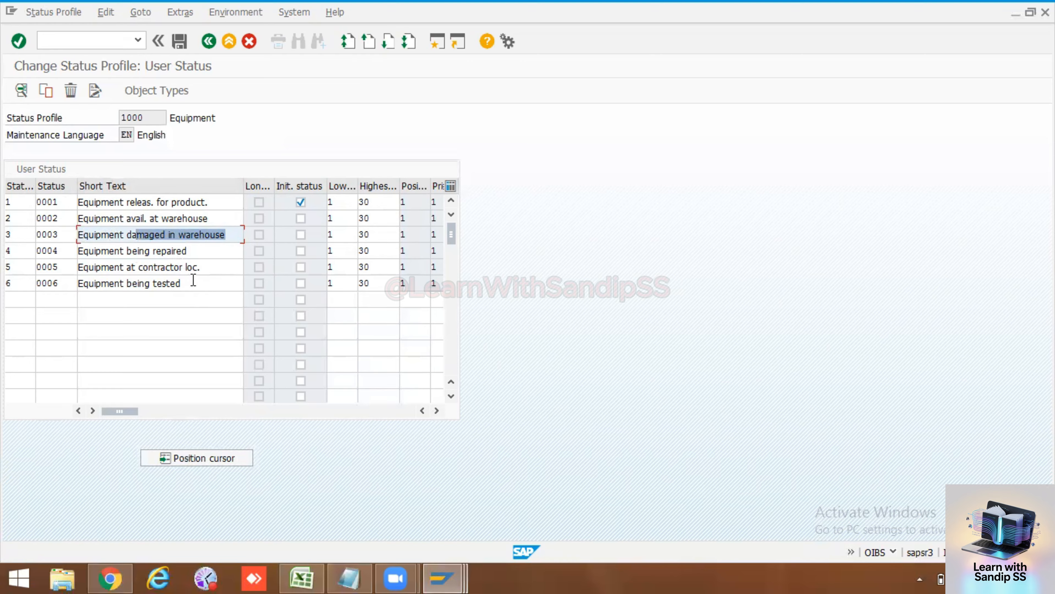
{"action": "left_click_drag", "start_coordinate": [182, 283], "coordinate": [83, 283]}
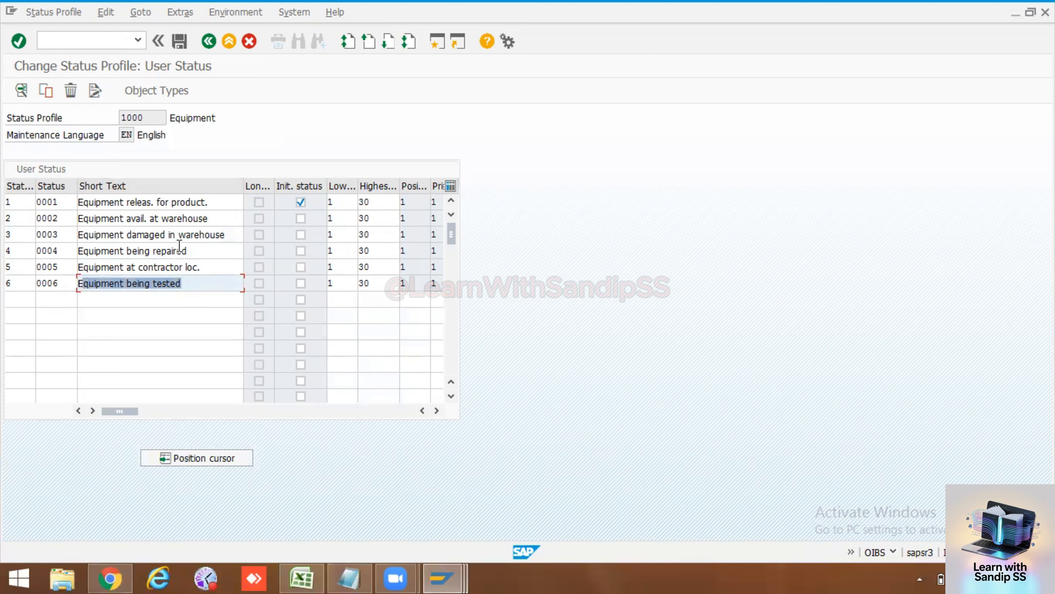
{"action": "left_click_drag", "start_coordinate": [202, 266], "coordinate": [74, 267]}
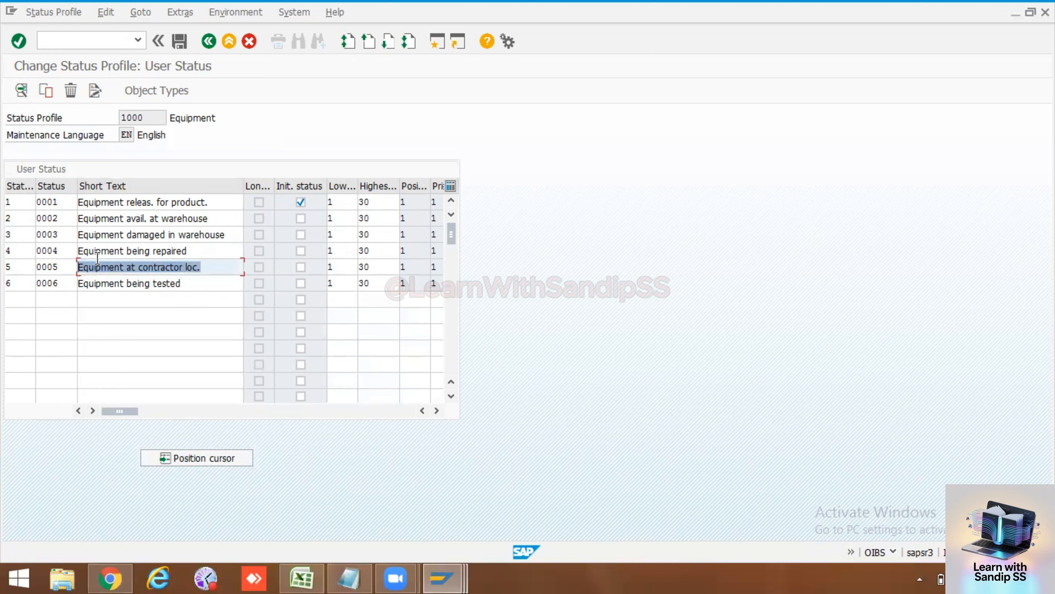
{"action": "left_click_drag", "start_coordinate": [191, 250], "coordinate": [67, 251]}
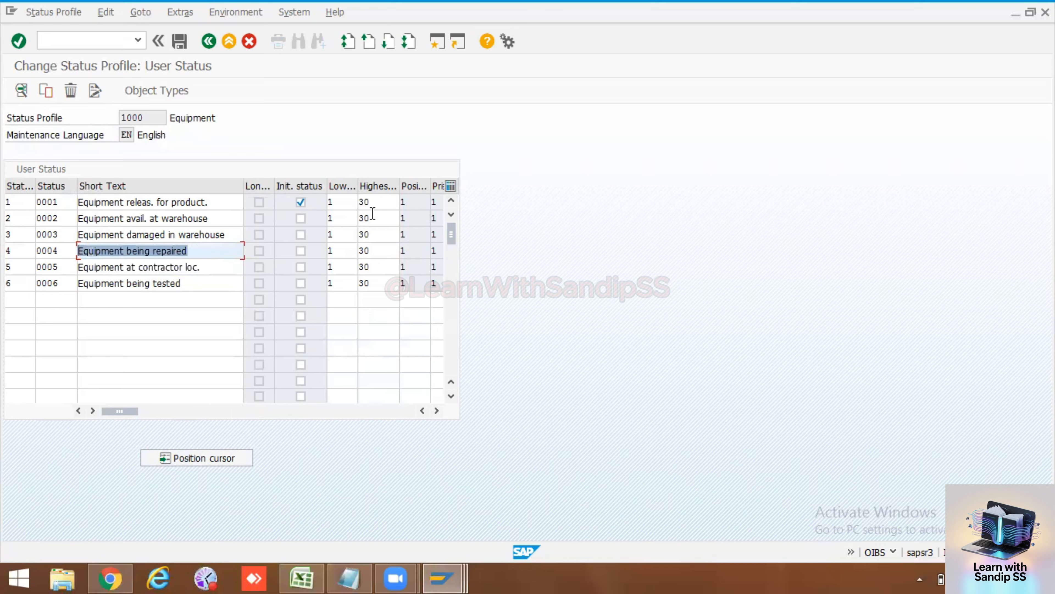
Step: Widen the Highest Status No. and Position columns so their full headings show
{"action": "left_click", "coordinate": [383, 199]}
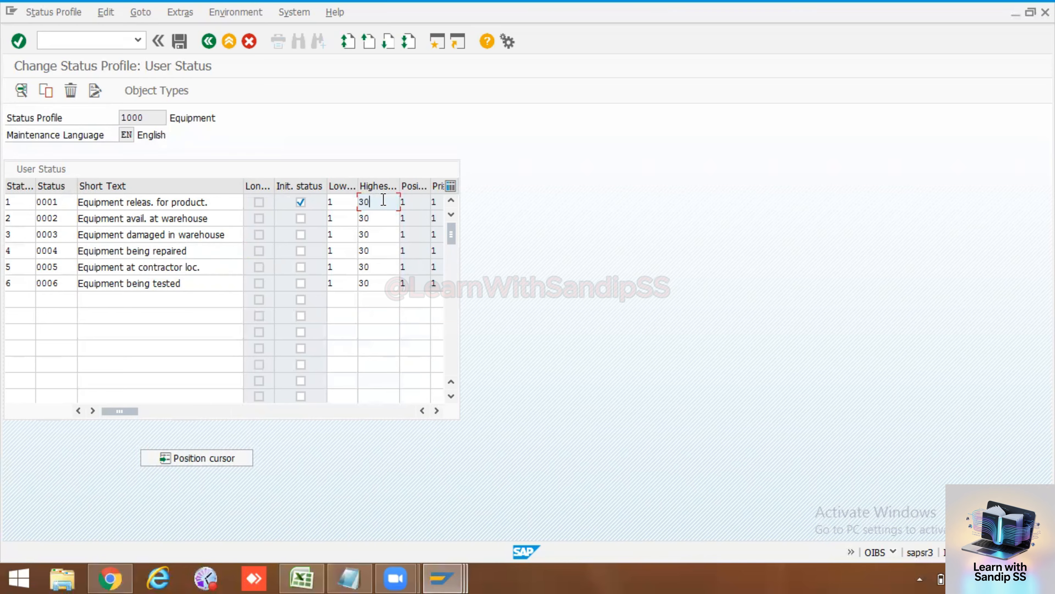
{"action": "left_click_drag", "start_coordinate": [399, 186], "coordinate": [443, 183]}
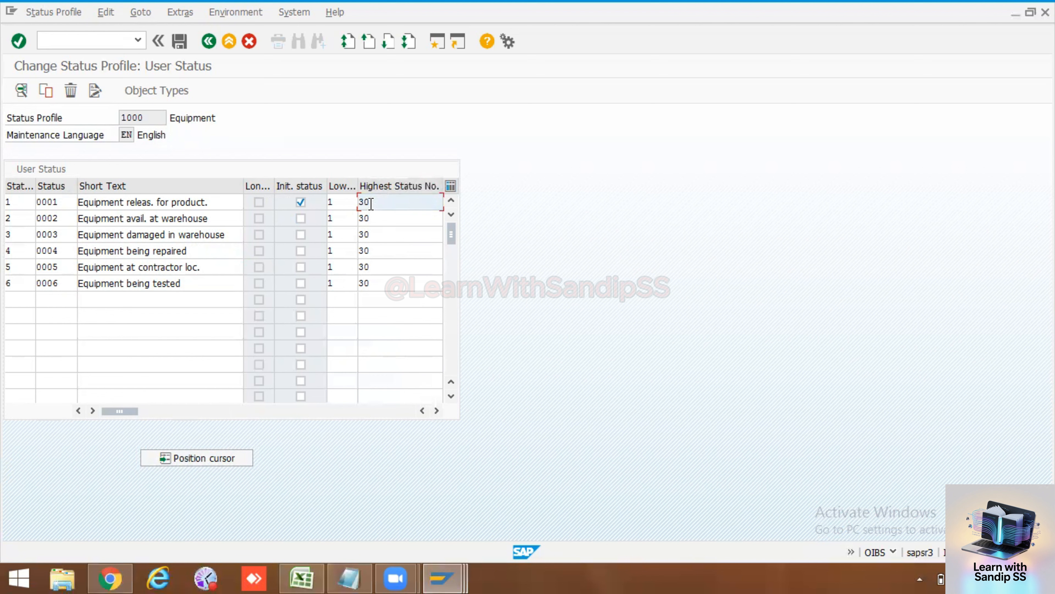
{"action": "left_click", "coordinate": [377, 218]}
{"action": "left_click", "coordinate": [376, 234]}
{"action": "left_click", "coordinate": [376, 250]}
{"action": "left_click", "coordinate": [376, 283]}
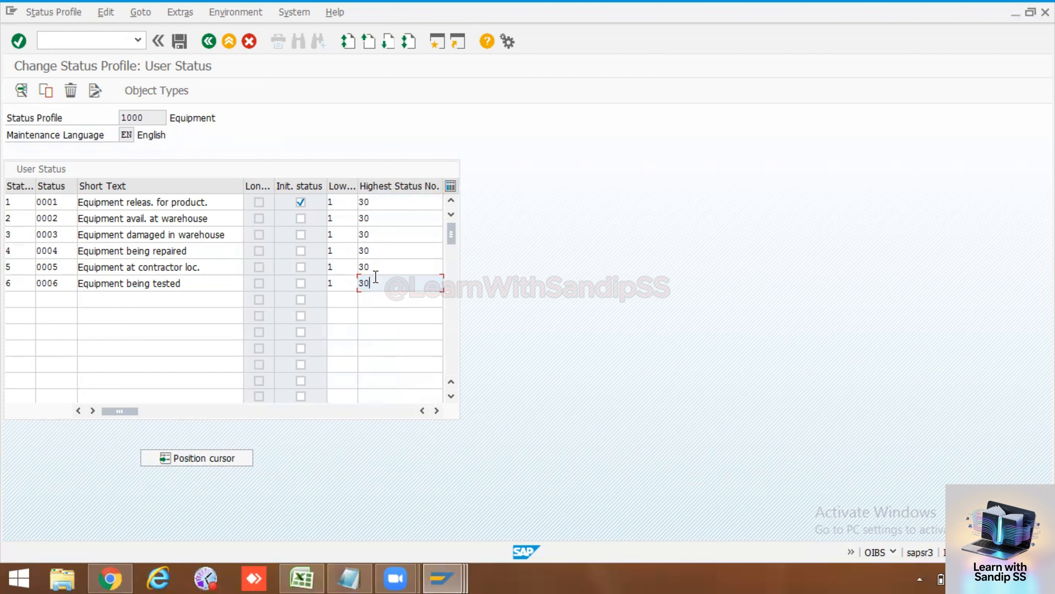
{"action": "left_click", "coordinate": [437, 410]}
{"action": "left_click", "coordinate": [436, 410]}
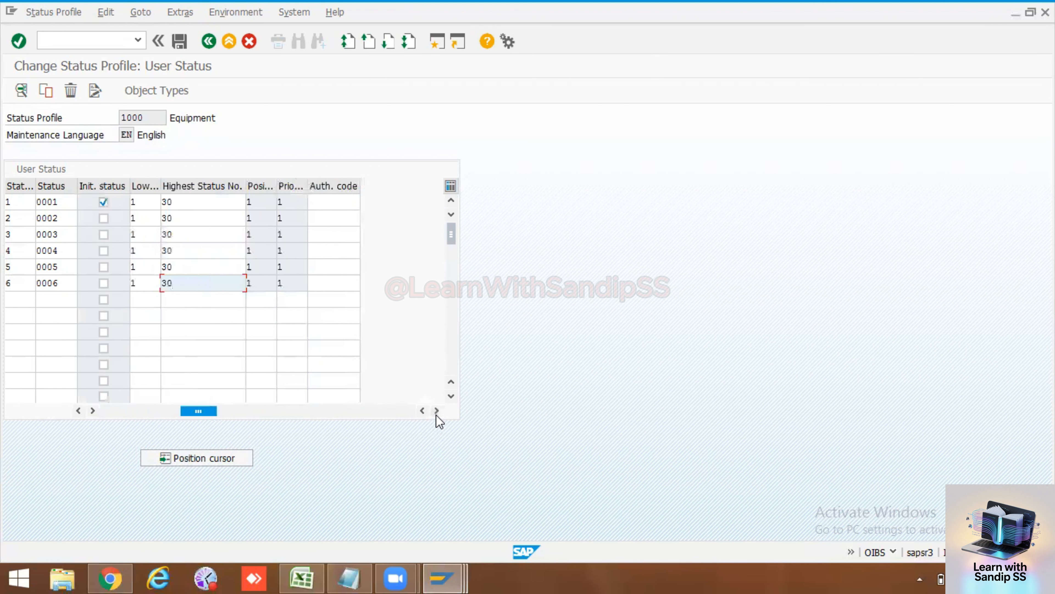
{"action": "left_click_drag", "start_coordinate": [276, 183], "coordinate": [330, 185]}
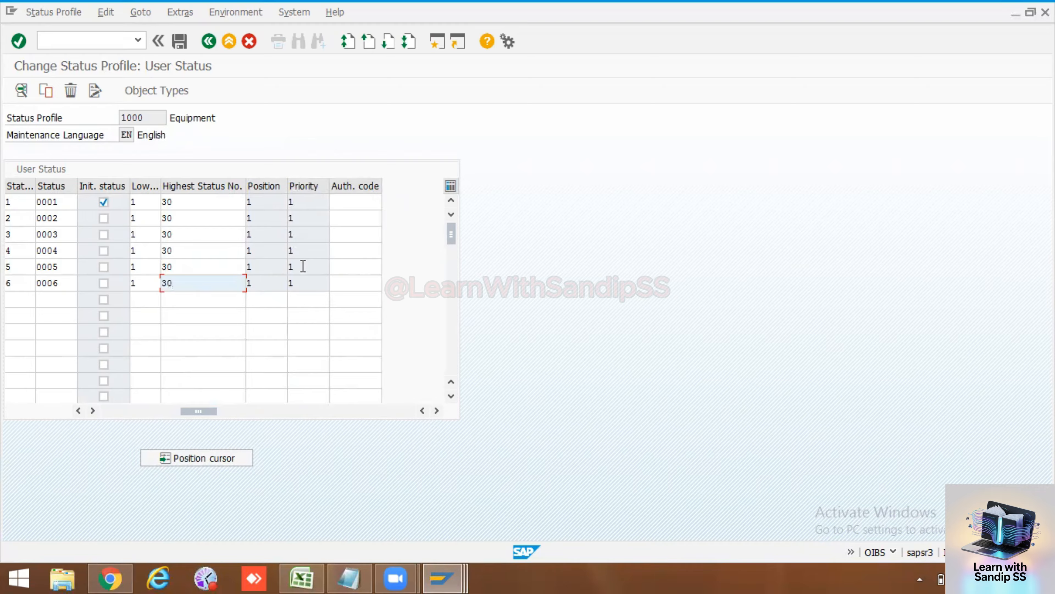
{"action": "left_click_drag", "start_coordinate": [207, 410], "coordinate": [119, 414]}
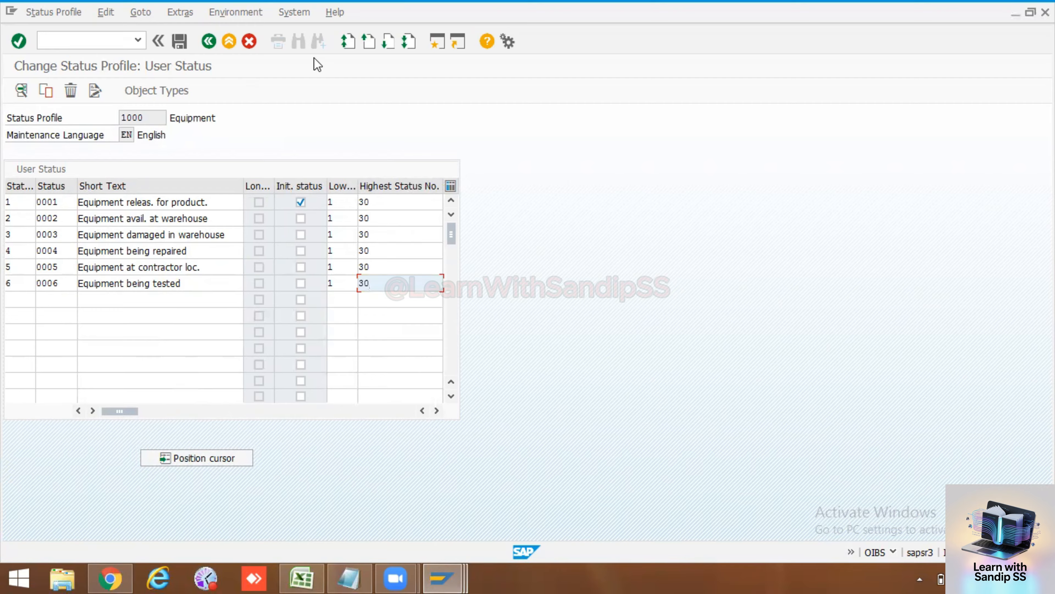
Step: Return to the overview, recheck profile 1000's statuses 0001–0006, then exit to the IMG tree with F3
{"action": "left_click", "coordinate": [206, 44]}
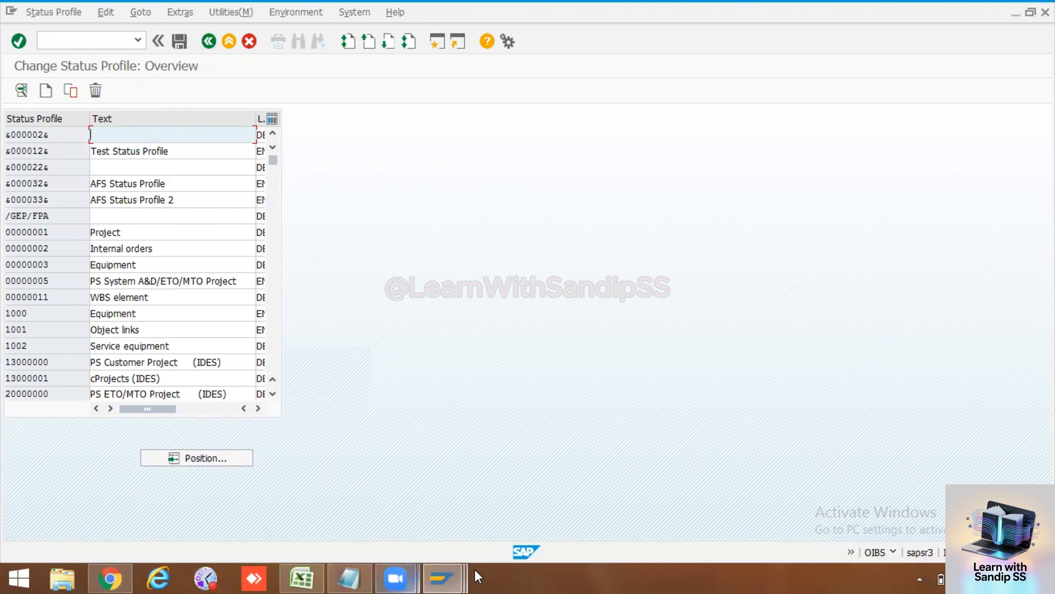
{"action": "left_click", "coordinate": [447, 570]}
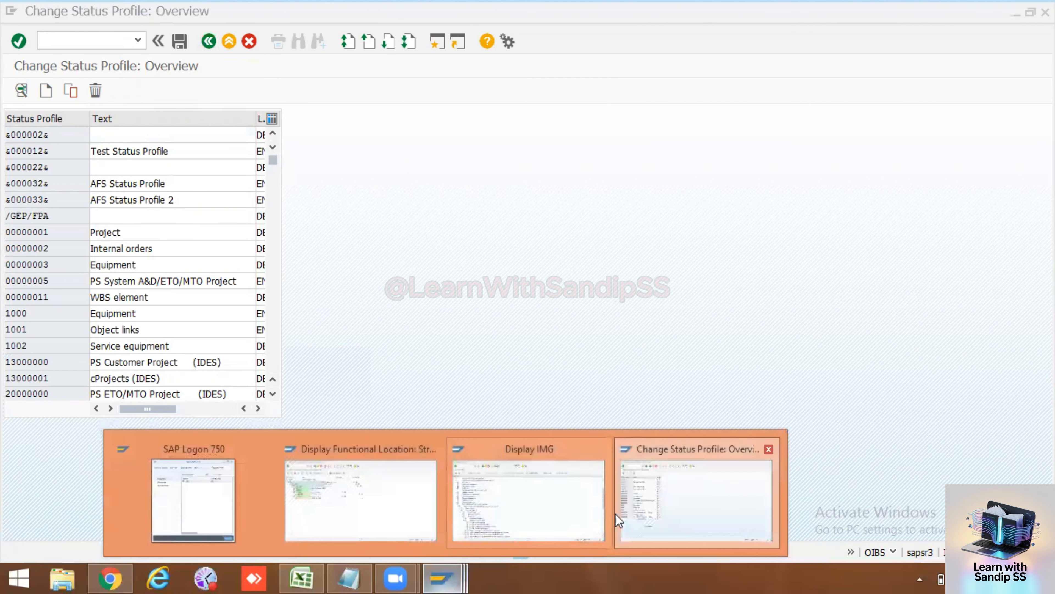
{"action": "left_click", "coordinate": [636, 487]}
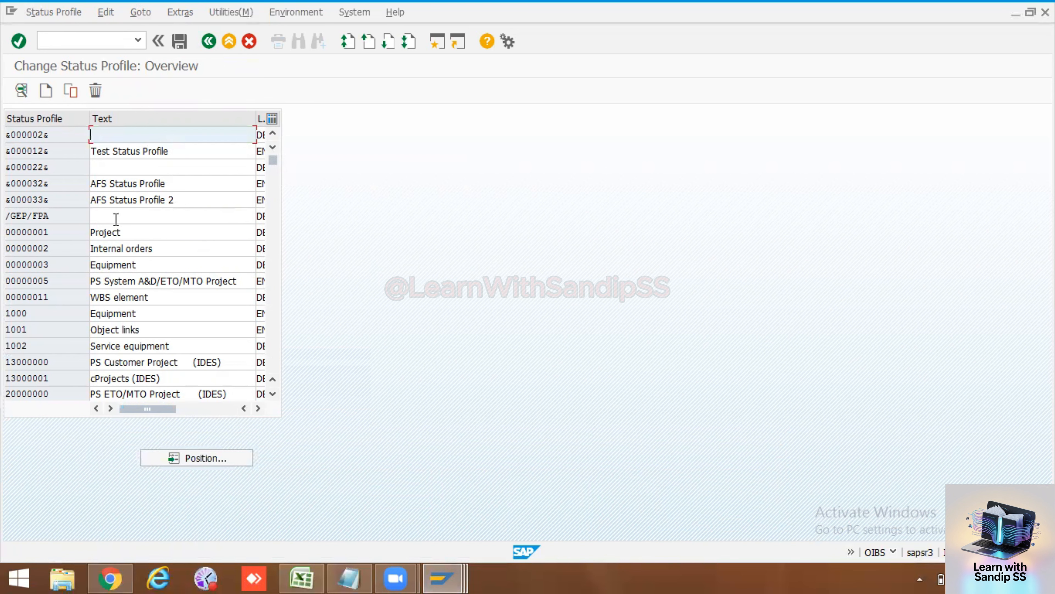
{"action": "double_click", "coordinate": [26, 314]}
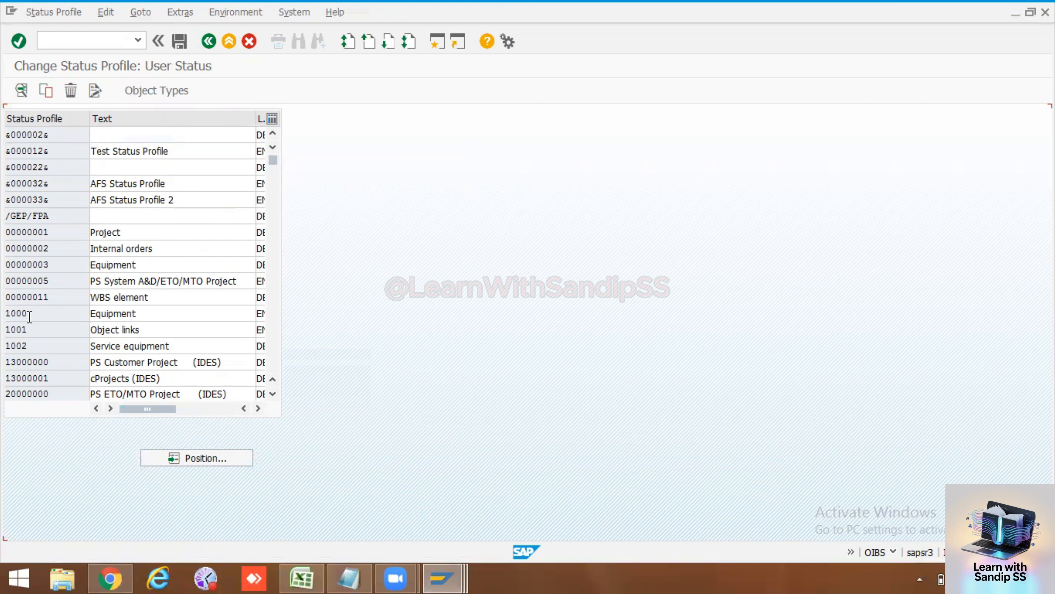
{"action": "left_click_drag", "start_coordinate": [183, 282], "coordinate": [75, 283]}
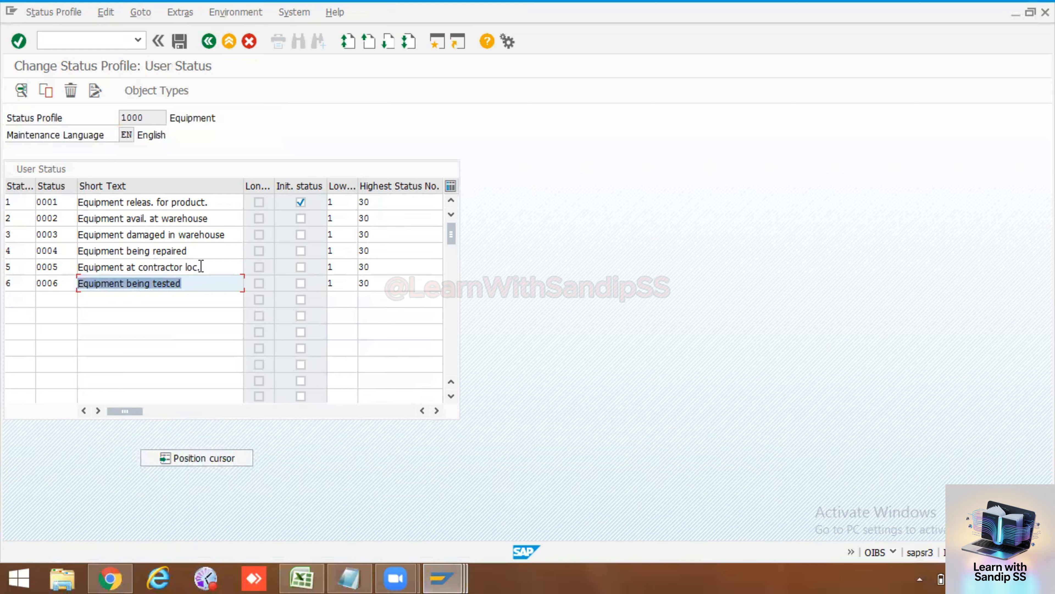
{"action": "left_click_drag", "start_coordinate": [204, 267], "coordinate": [78, 266]}
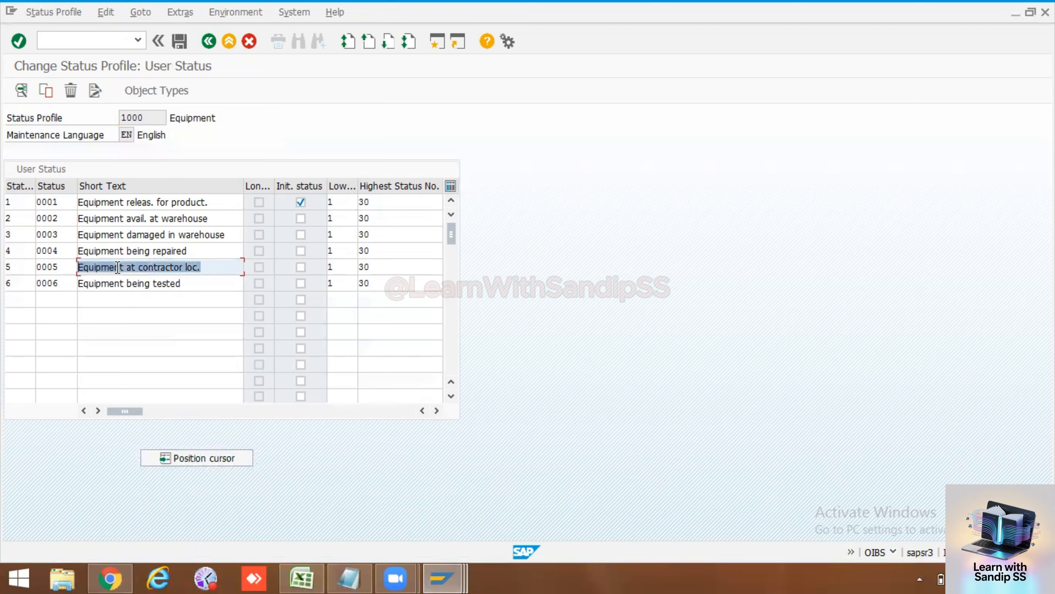
{"action": "double_click", "coordinate": [200, 203]}
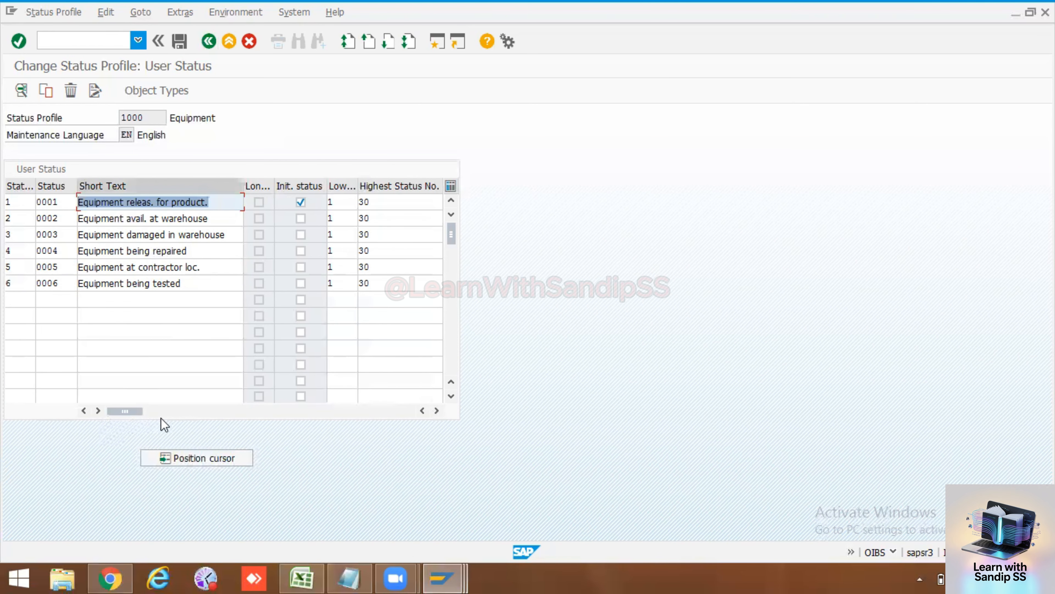
{"action": "key", "text": "F3"}
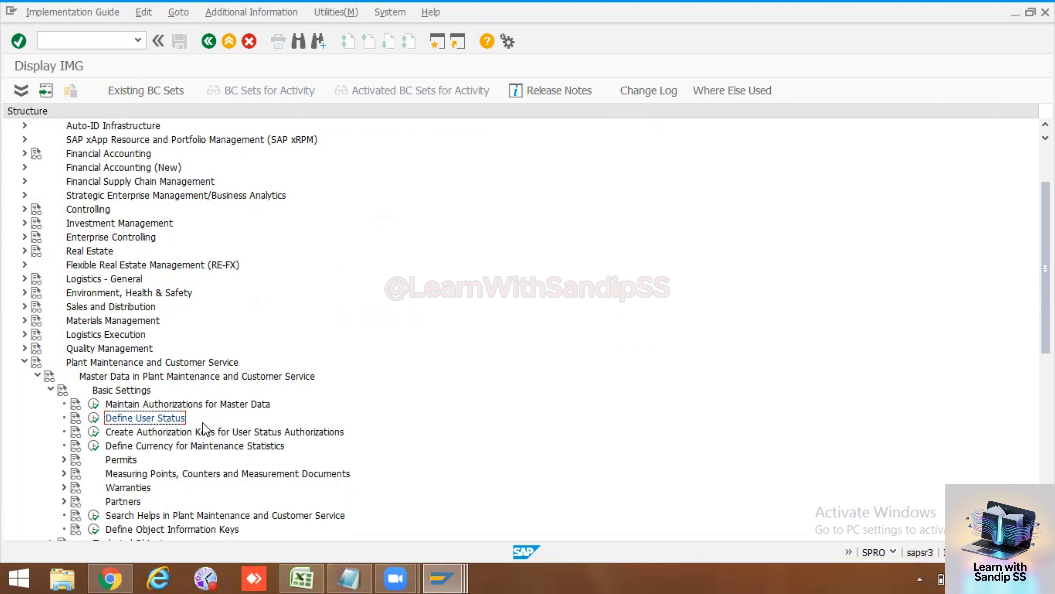
Step: Open equipment 10006581 from the functional location structure and view its status details
{"action": "left_click", "coordinate": [431, 577]}
{"action": "mouse_move", "coordinate": [431, 576]}
{"action": "left_click", "coordinate": [400, 484]}
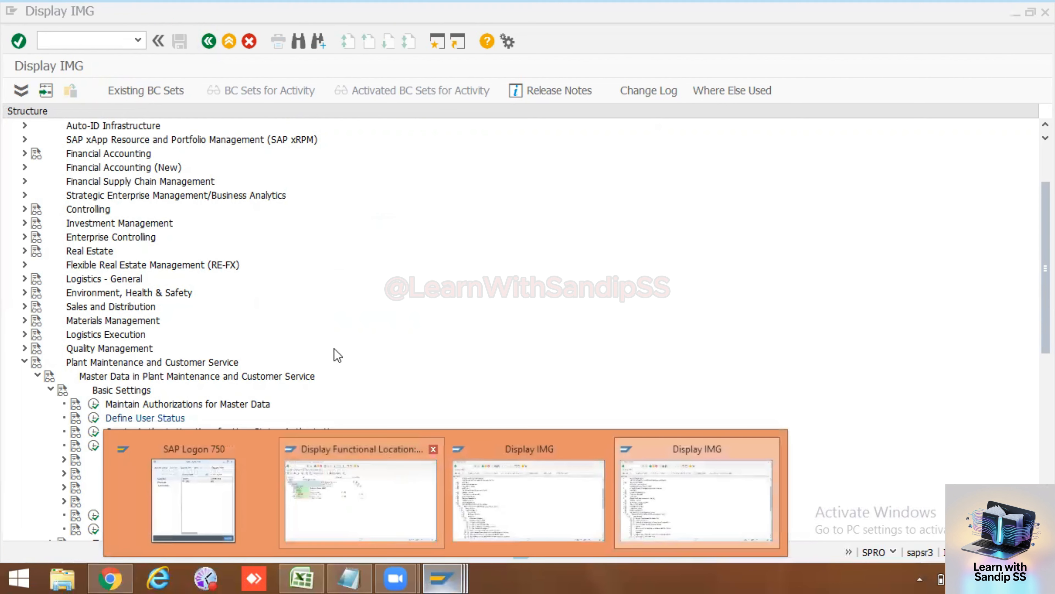
{"action": "double_click", "coordinate": [99, 248]}
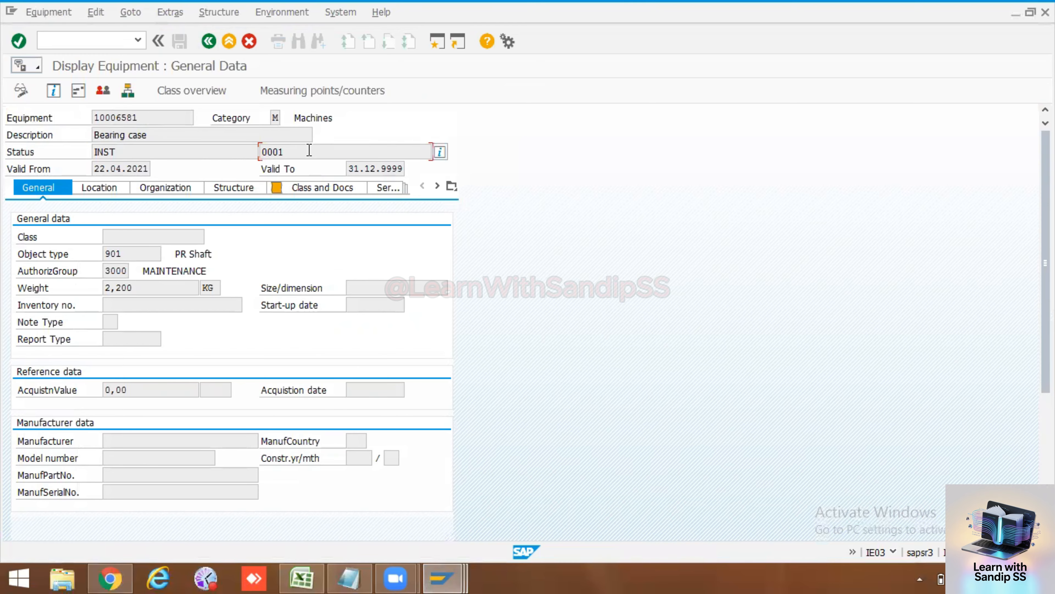
{"action": "left_click", "coordinate": [439, 152]}
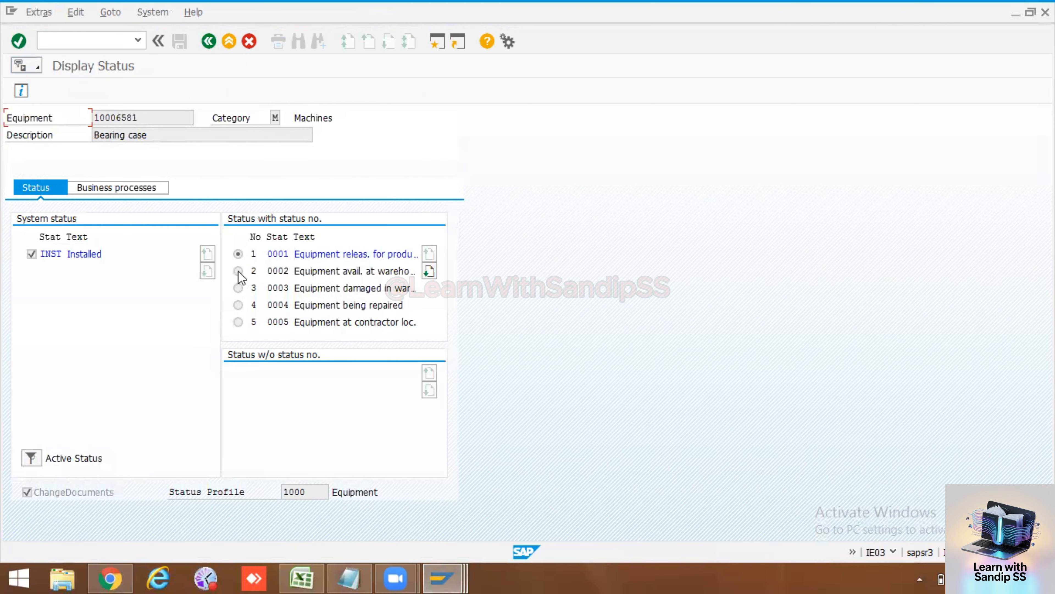
{"action": "left_click", "coordinate": [212, 41]}
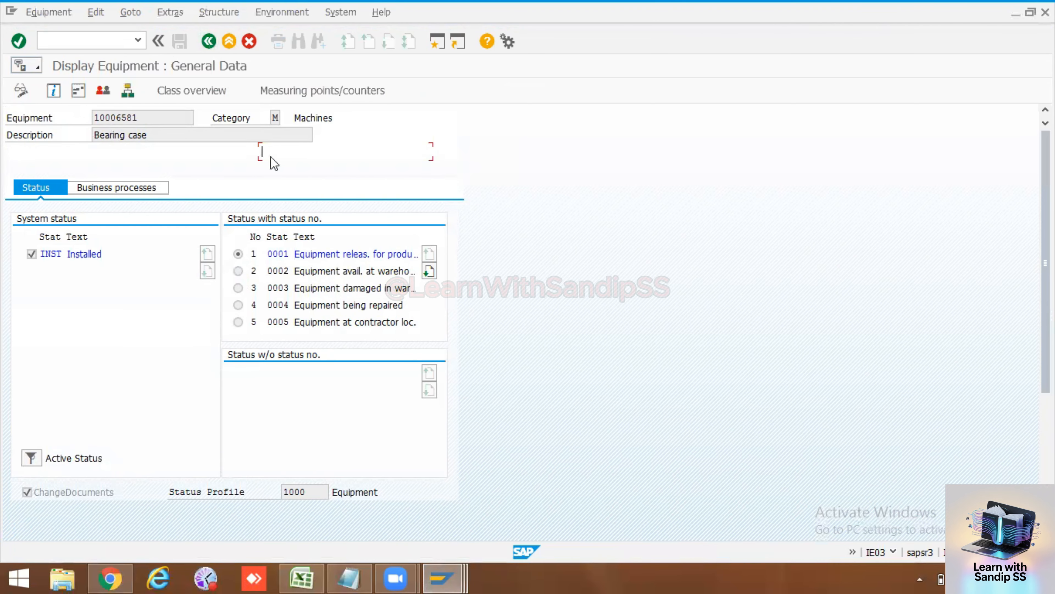
{"action": "left_click", "coordinate": [438, 154]}
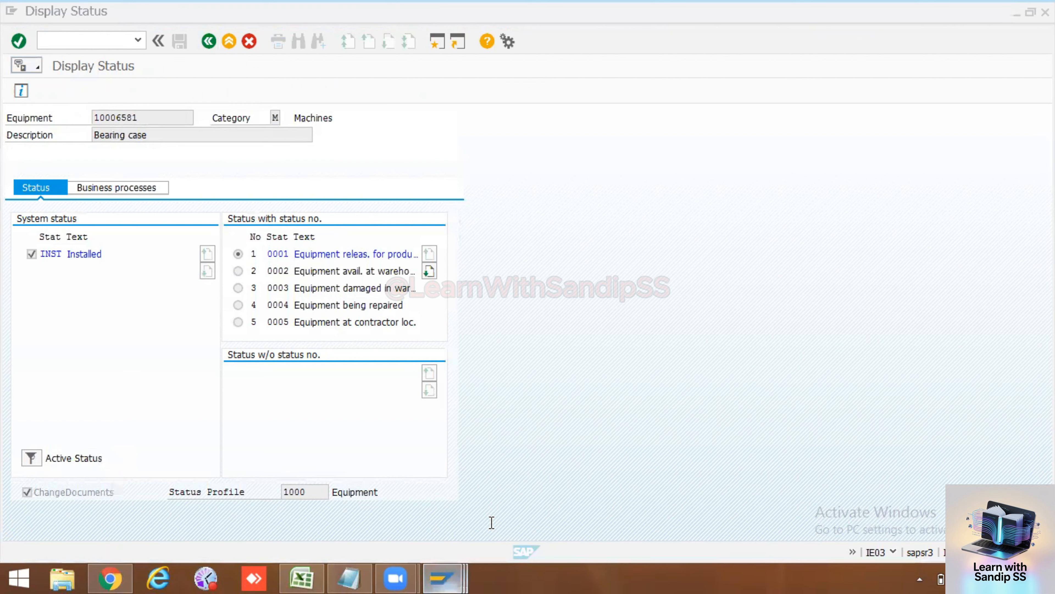
Step: Switch back to the configuration guide window with the status profile overview
{"action": "left_click", "coordinate": [443, 577]}
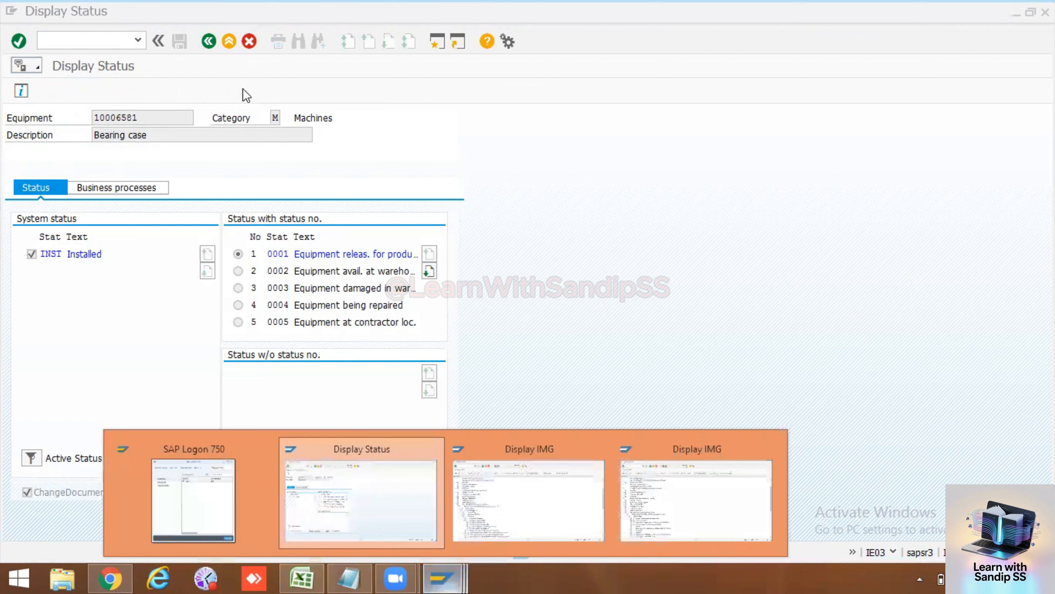
{"action": "left_click", "coordinate": [529, 498]}
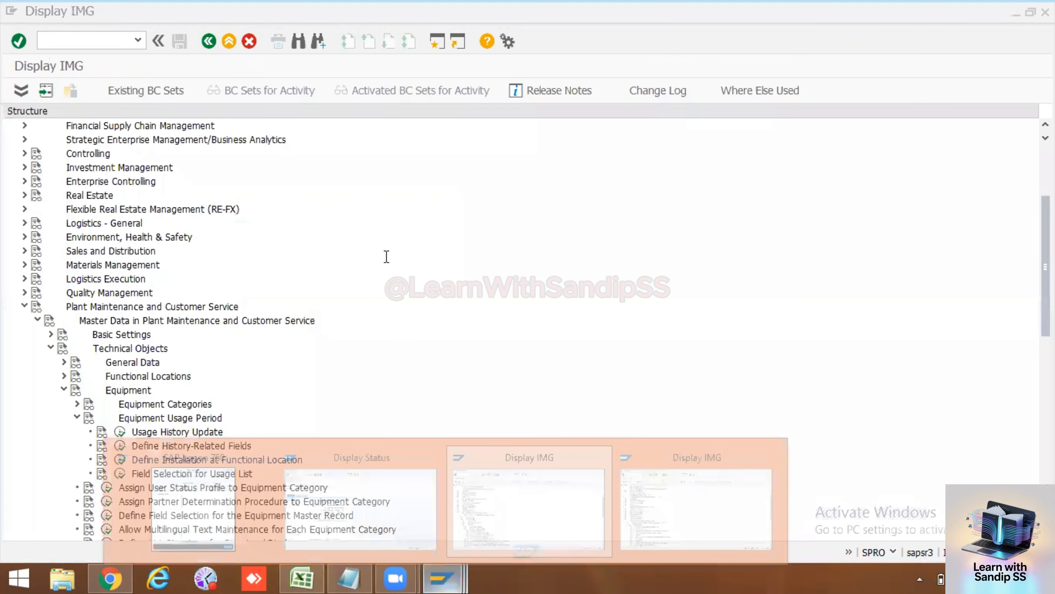
{"action": "left_click", "coordinate": [452, 577]}
{"action": "left_click", "coordinate": [362, 498]}
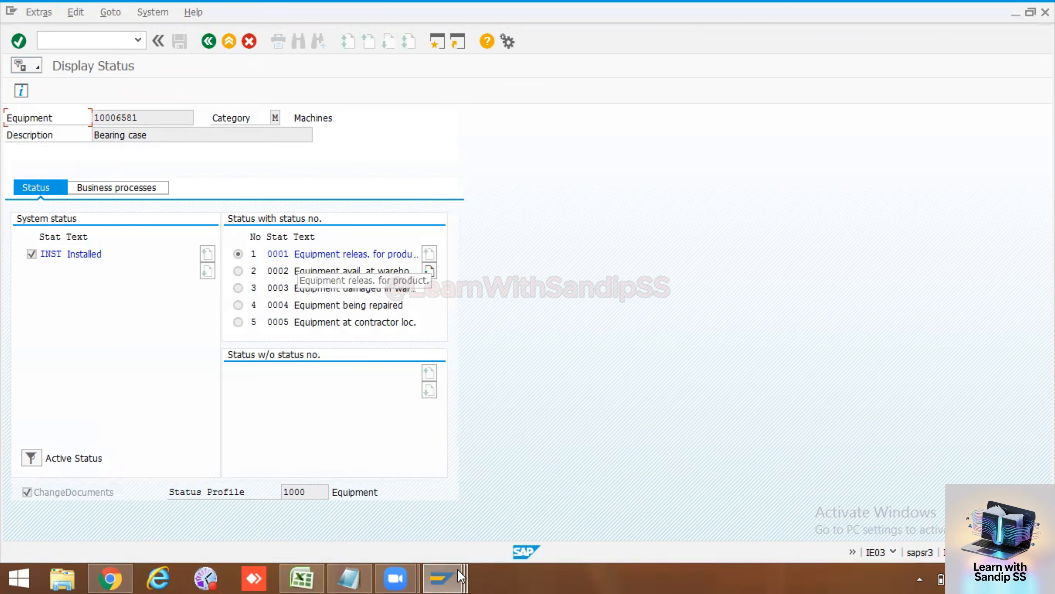
{"action": "left_click", "coordinate": [453, 577]}
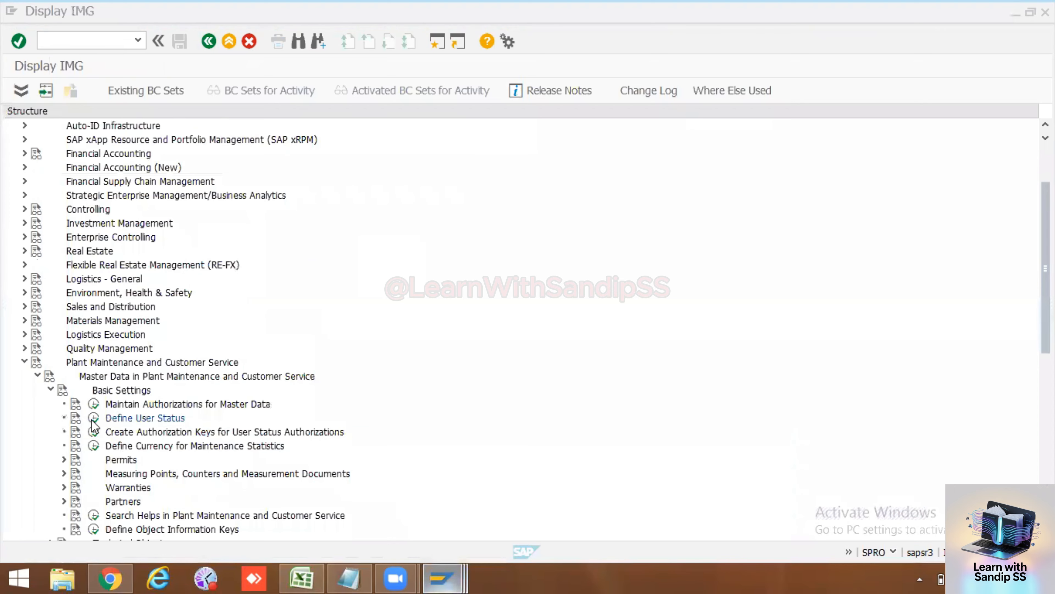
{"action": "left_click", "coordinate": [92, 420]}
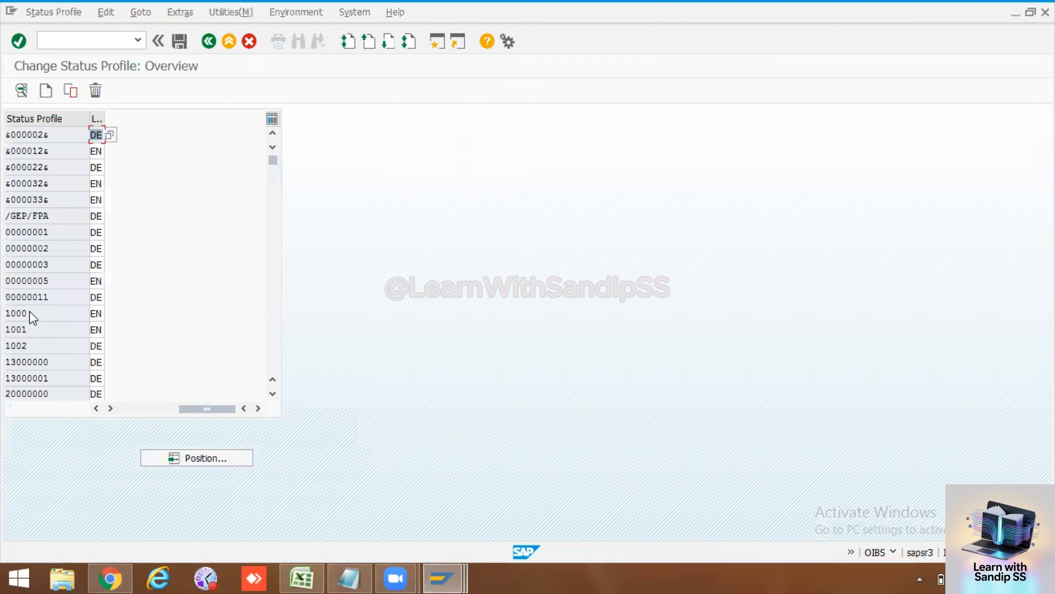
Step: Check profile 1000's statuses 0001–0006 with full short texts, then return to equipment 10006581's Display Status
{"action": "double_click", "coordinate": [28, 311]}
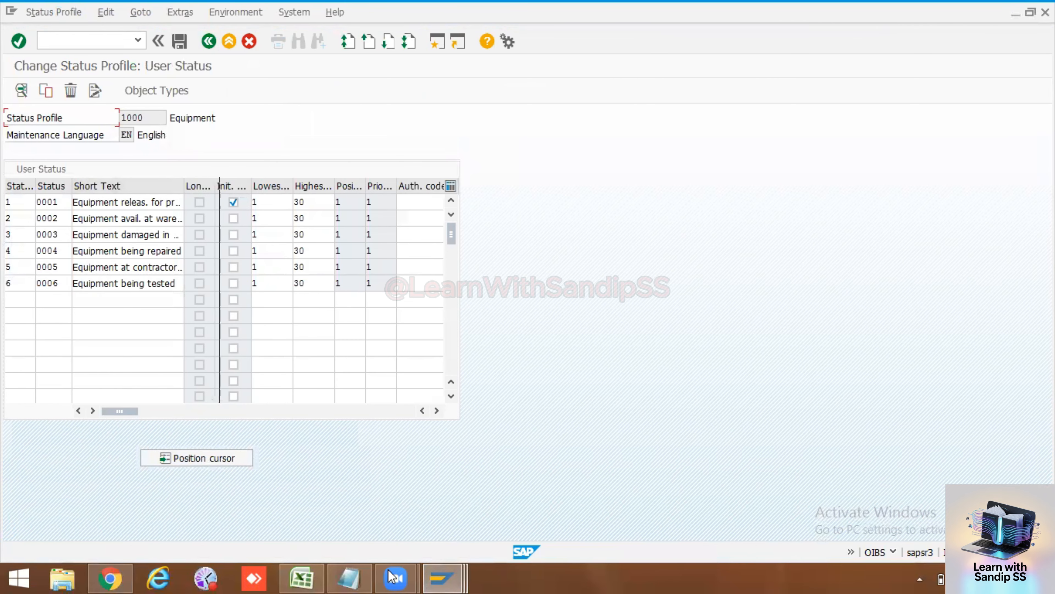
{"action": "left_click", "coordinate": [442, 578]}
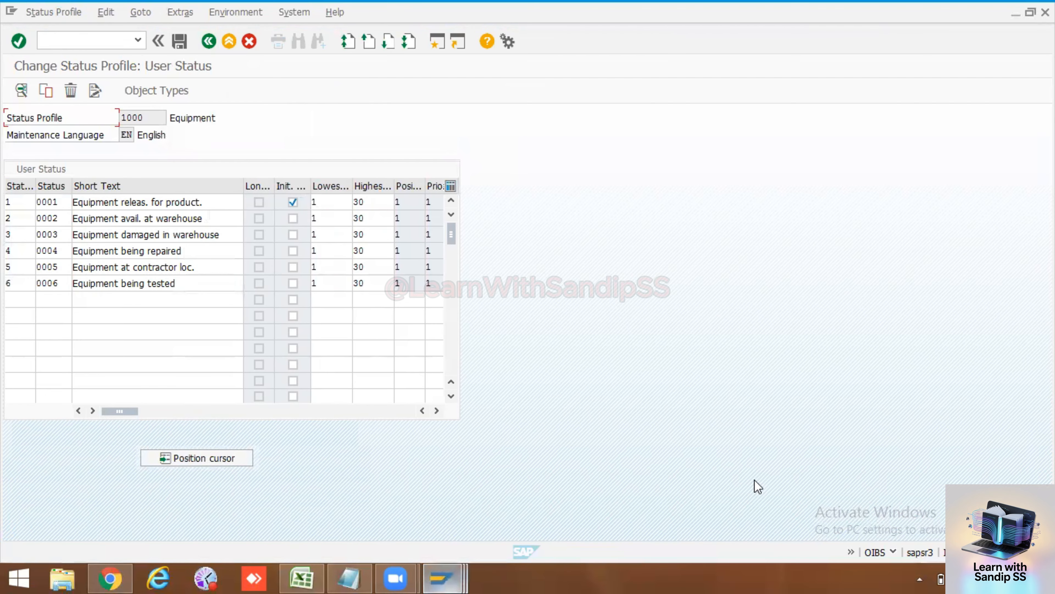
{"action": "left_click", "coordinate": [211, 41]}
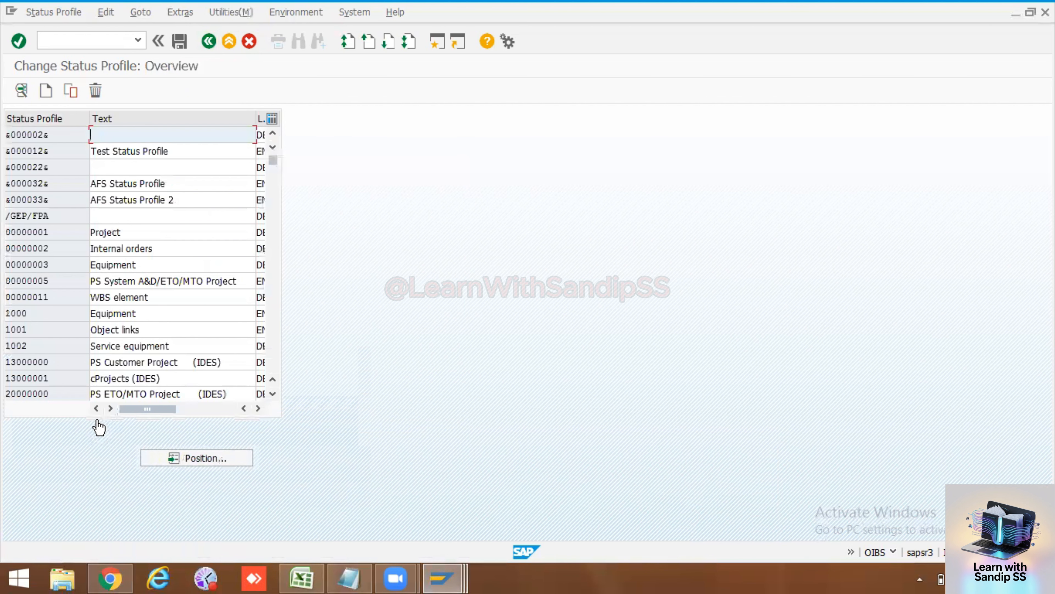
{"action": "key", "text": "F3"}
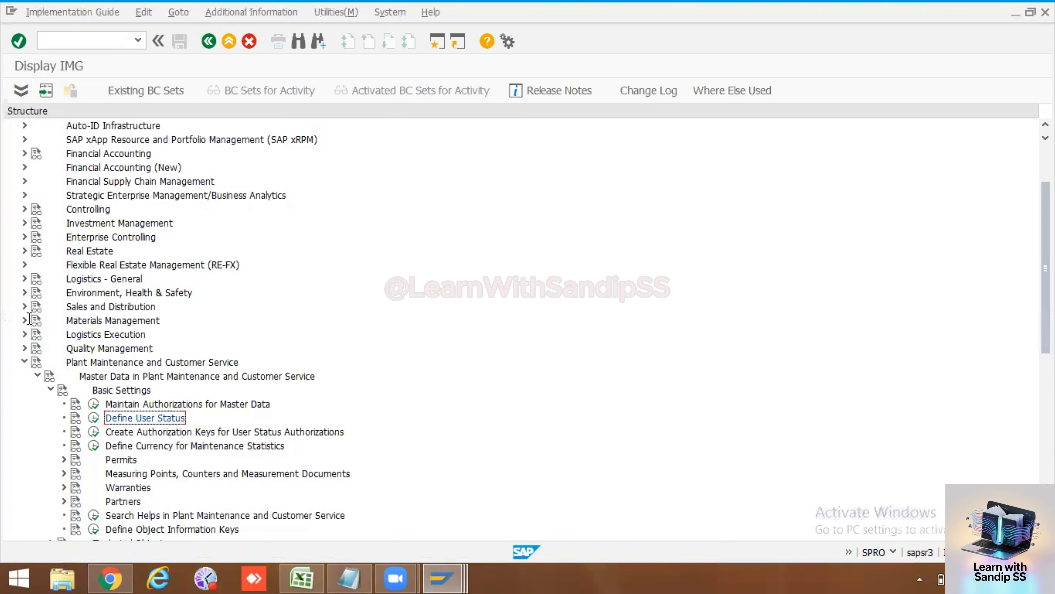
{"action": "double_click", "coordinate": [29, 316]}
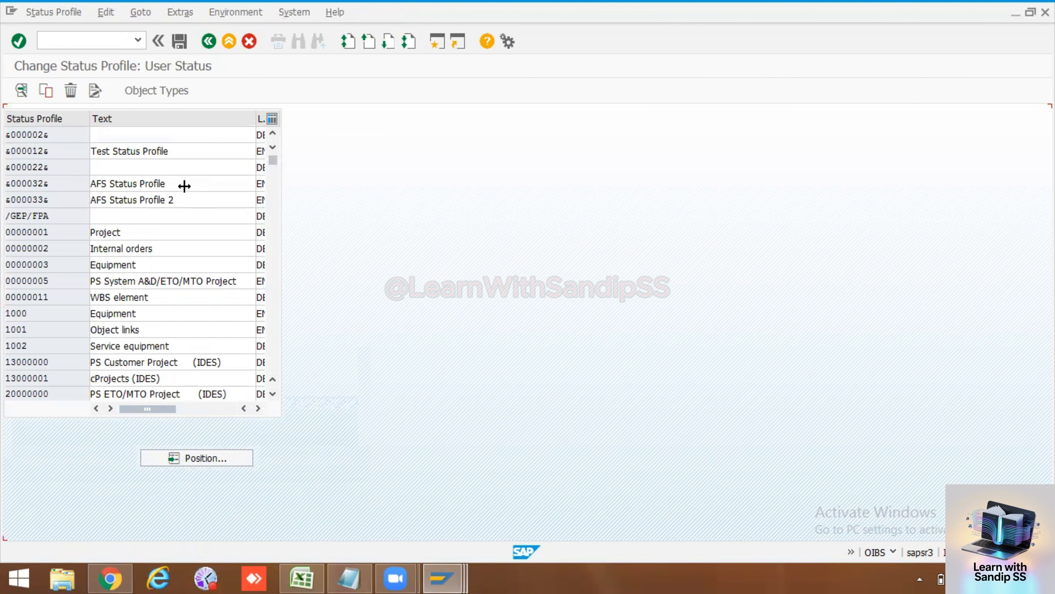
{"action": "left_click_drag", "start_coordinate": [218, 188], "coordinate": [218, 189]}
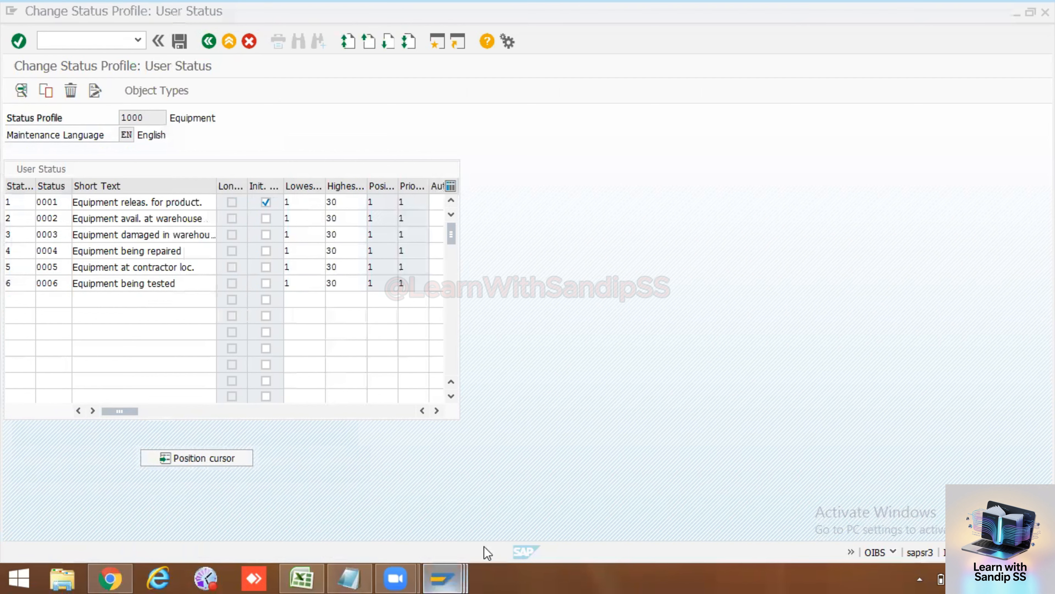
{"action": "mouse_move", "coordinate": [443, 578]}
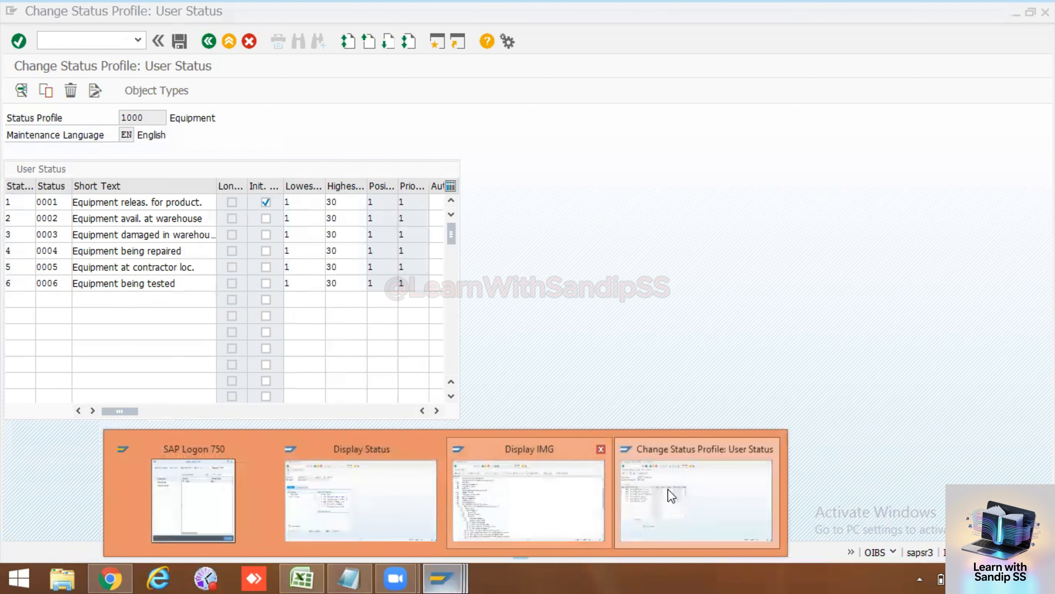
{"action": "left_click", "coordinate": [671, 495]}
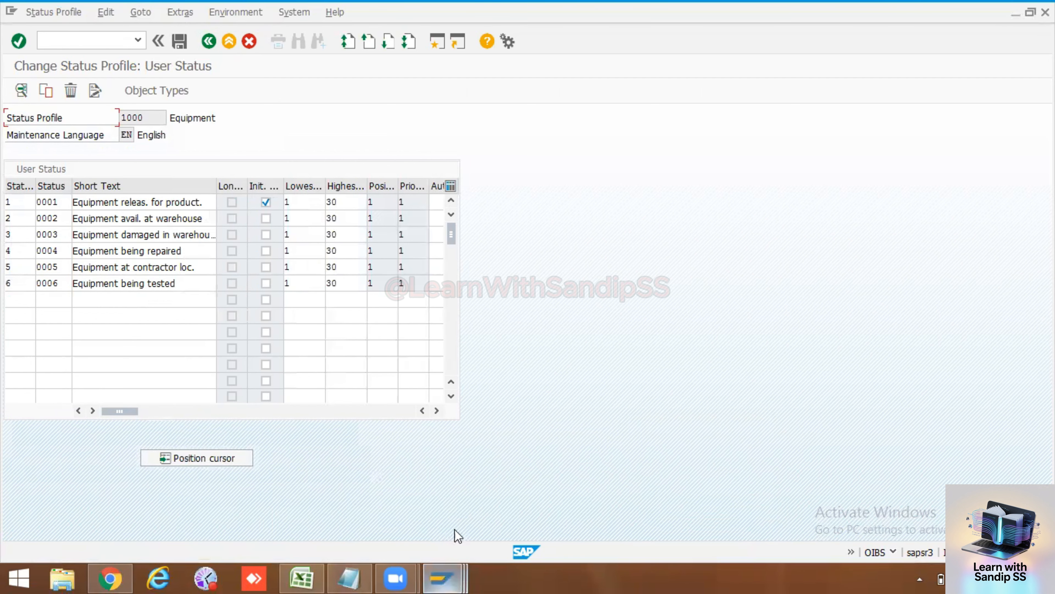
{"action": "left_click", "coordinate": [208, 42]}
Step: Copy equipment number 10006581 and open it for changing with /nIE02
{"action": "left_click", "coordinate": [209, 40]}
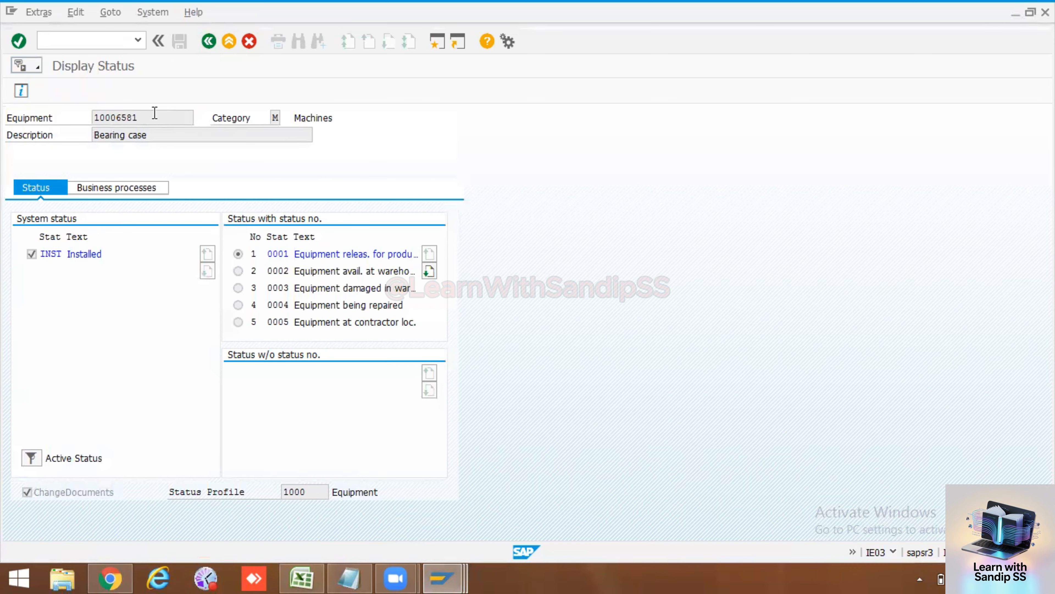
{"action": "left_click_drag", "start_coordinate": [139, 117], "coordinate": [94, 113]}
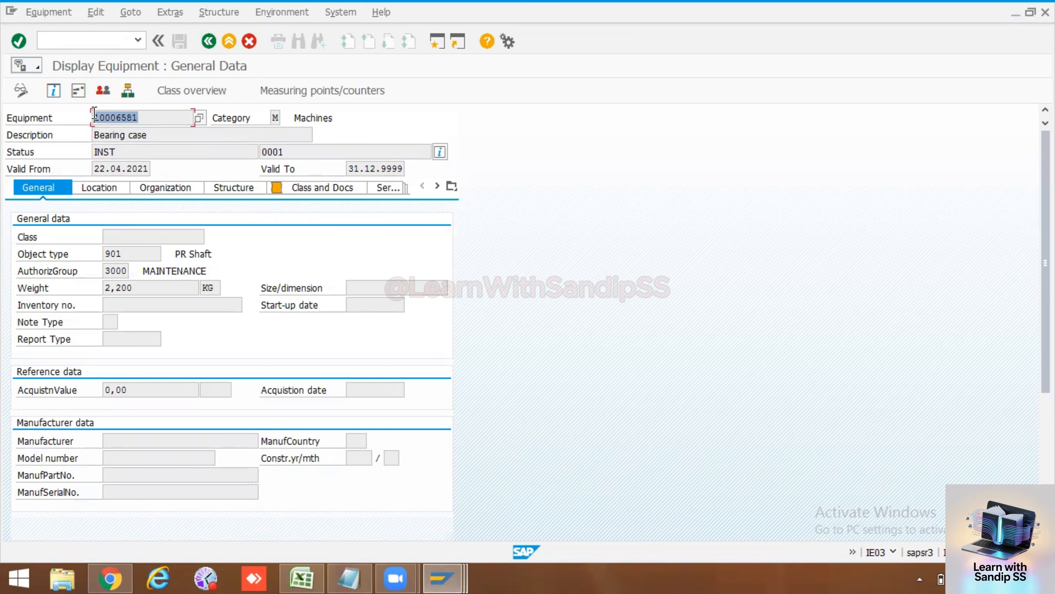
{"action": "key", "text": "ctrl+c"}
{"action": "left_click", "coordinate": [93, 43]}
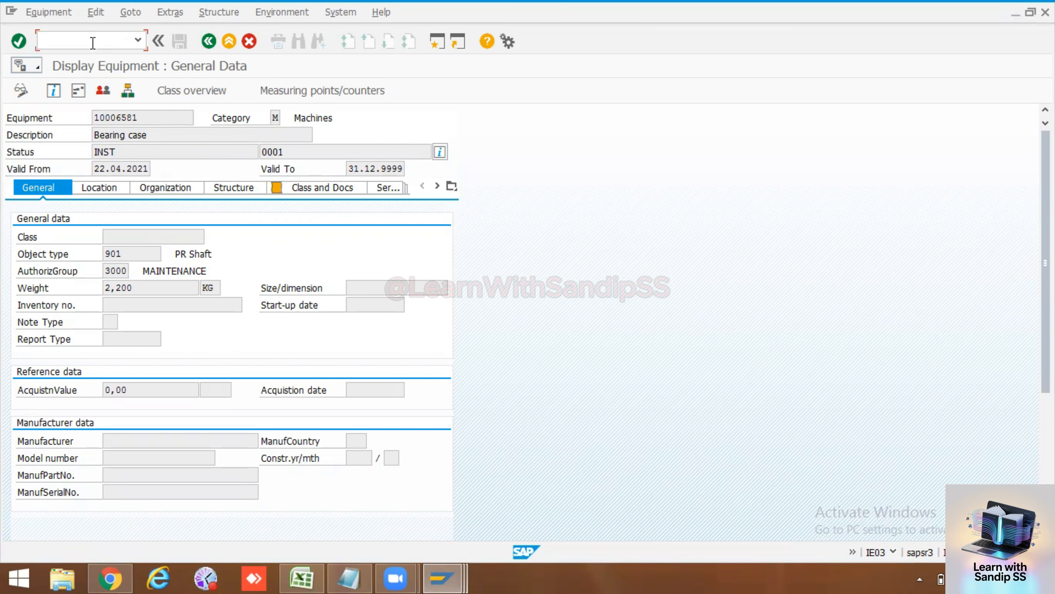
{"action": "type", "text": "/nie02"}
{"action": "key", "text": "Return"}
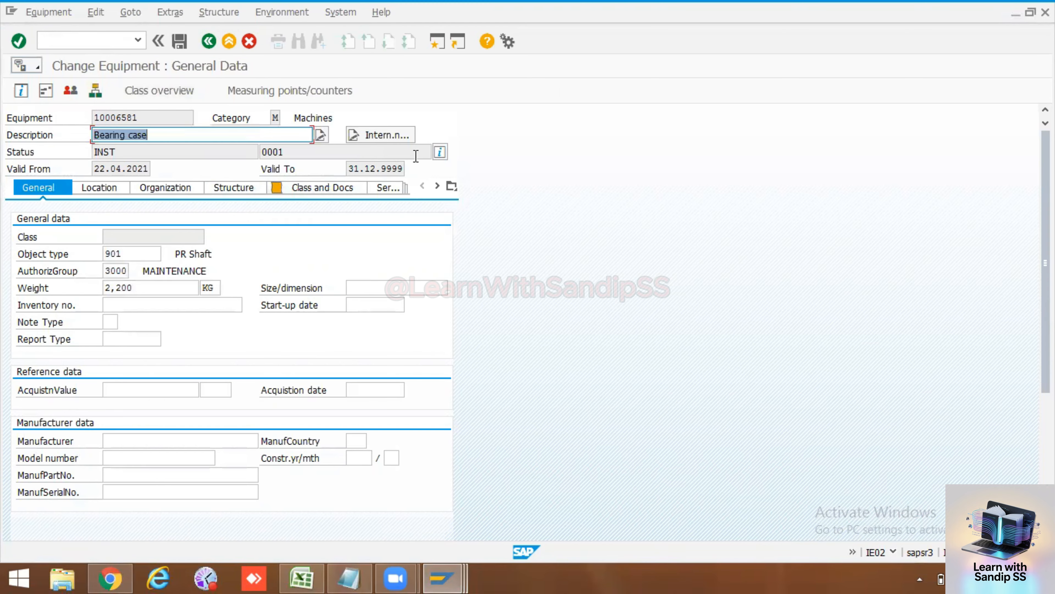
Step: Give equipment 10006581 user status 0002 Equipment avail. at warehouse and save
{"action": "left_click", "coordinate": [440, 154]}
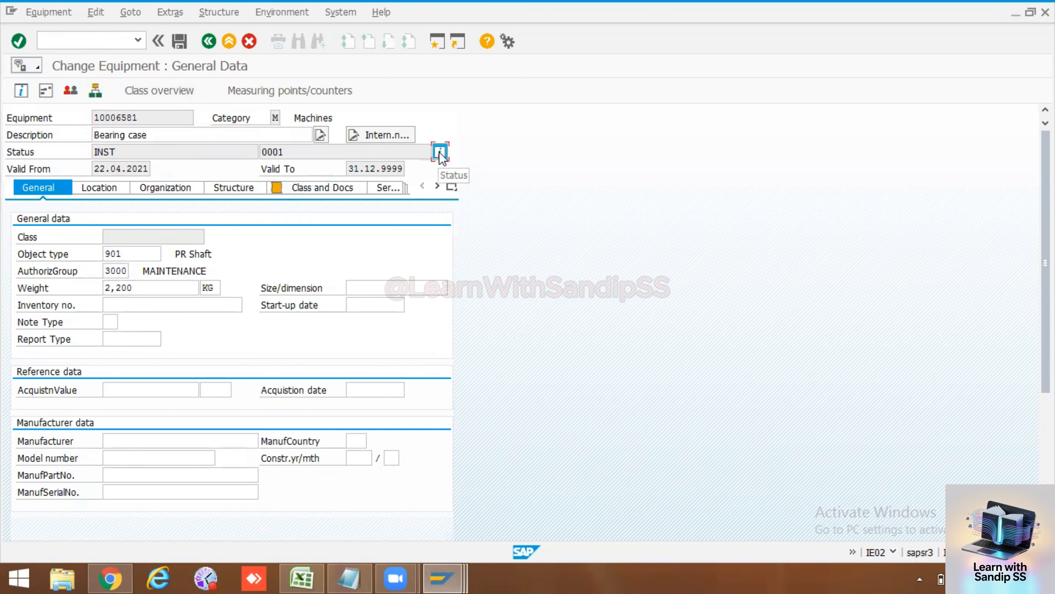
{"action": "left_click", "coordinate": [238, 271]}
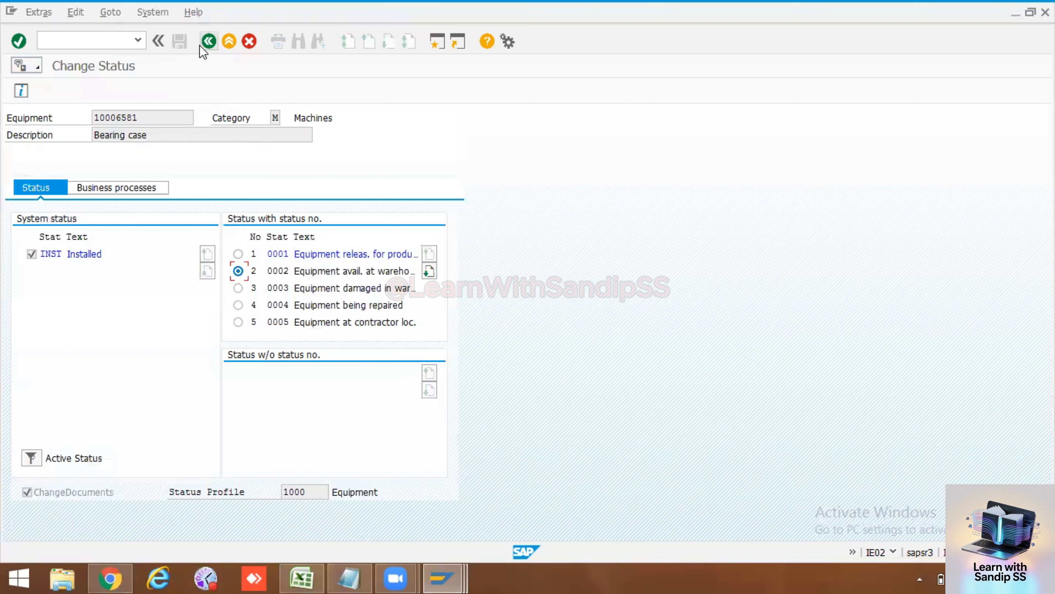
{"action": "left_click", "coordinate": [208, 41]}
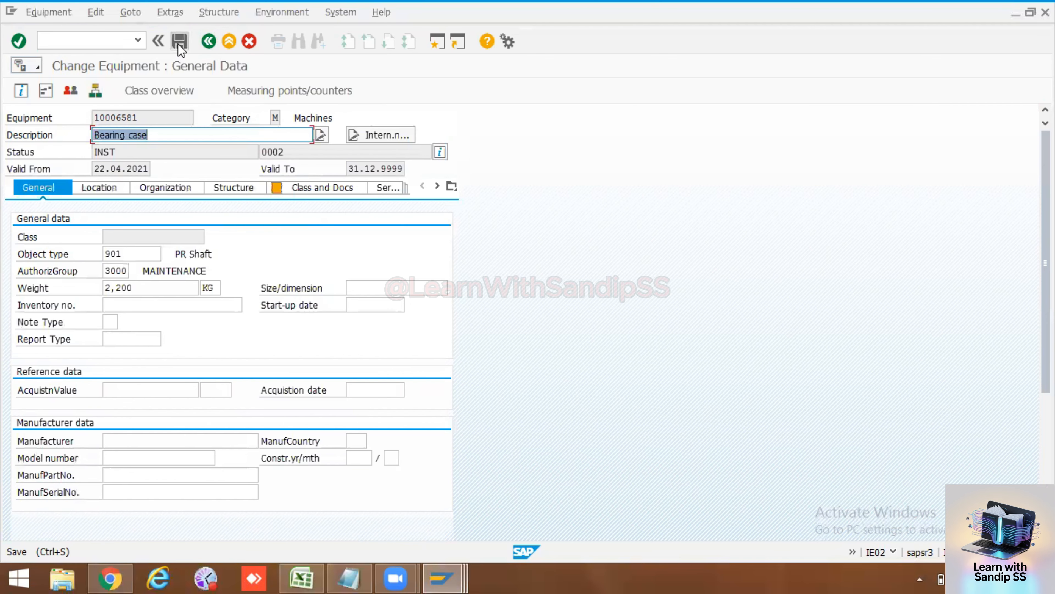
{"action": "left_click", "coordinate": [179, 42]}
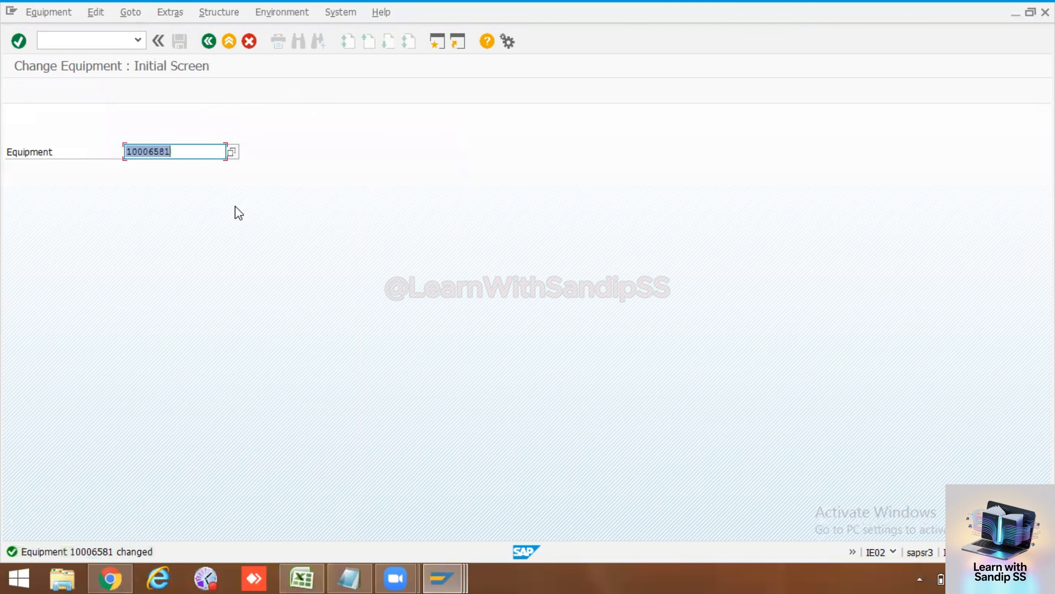
Step: Reopen the equipment, select status 0005 Equipment at contractor loc., and return to the Change Status window
{"action": "key", "text": "Return"}
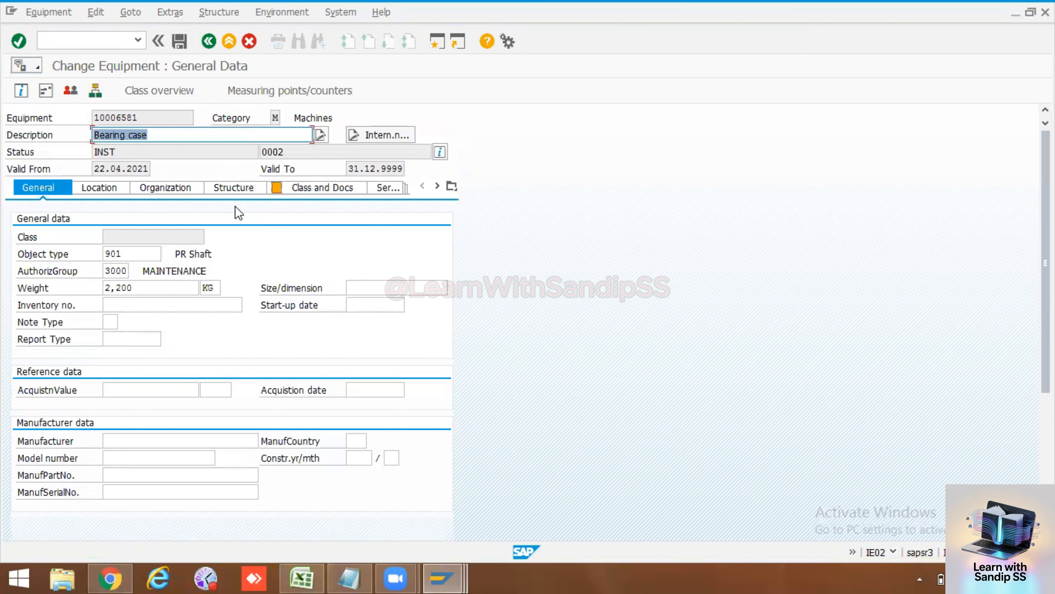
{"action": "left_click", "coordinate": [439, 152]}
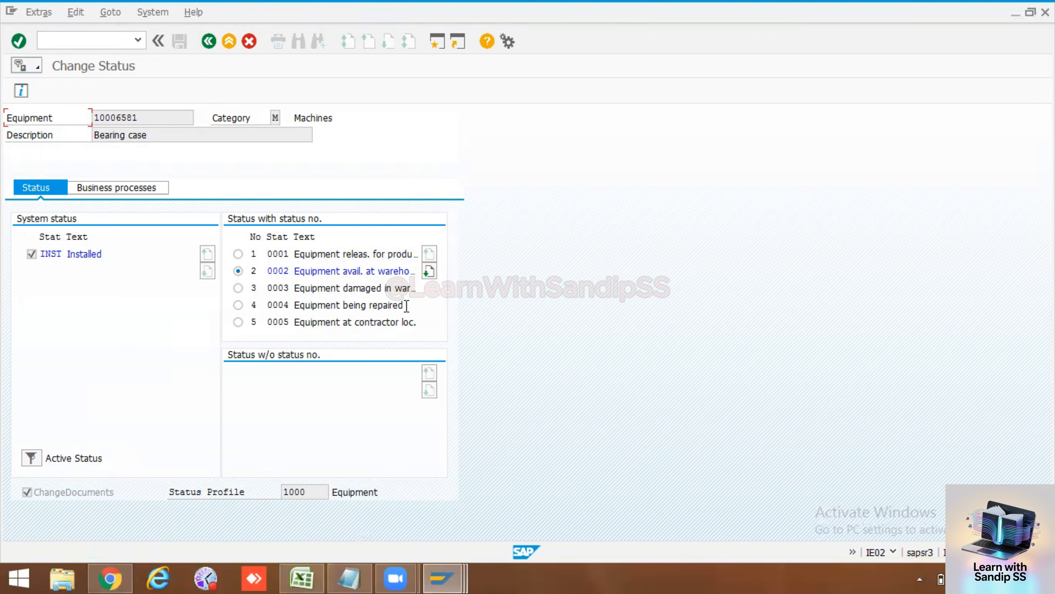
{"action": "left_click_drag", "start_coordinate": [407, 305], "coordinate": [292, 305]}
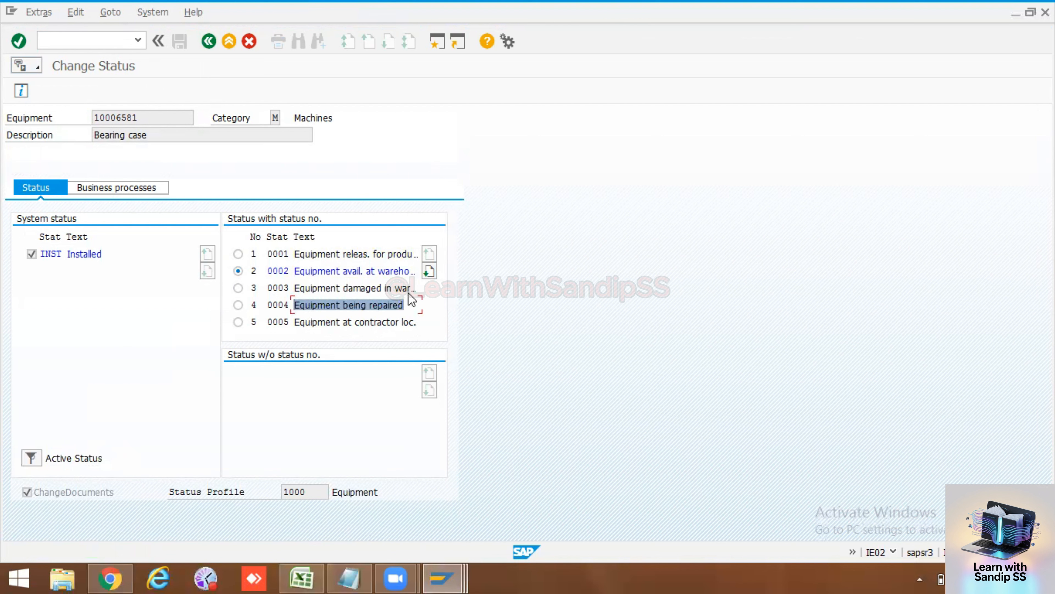
{"action": "left_click_drag", "start_coordinate": [418, 324], "coordinate": [290, 331]}
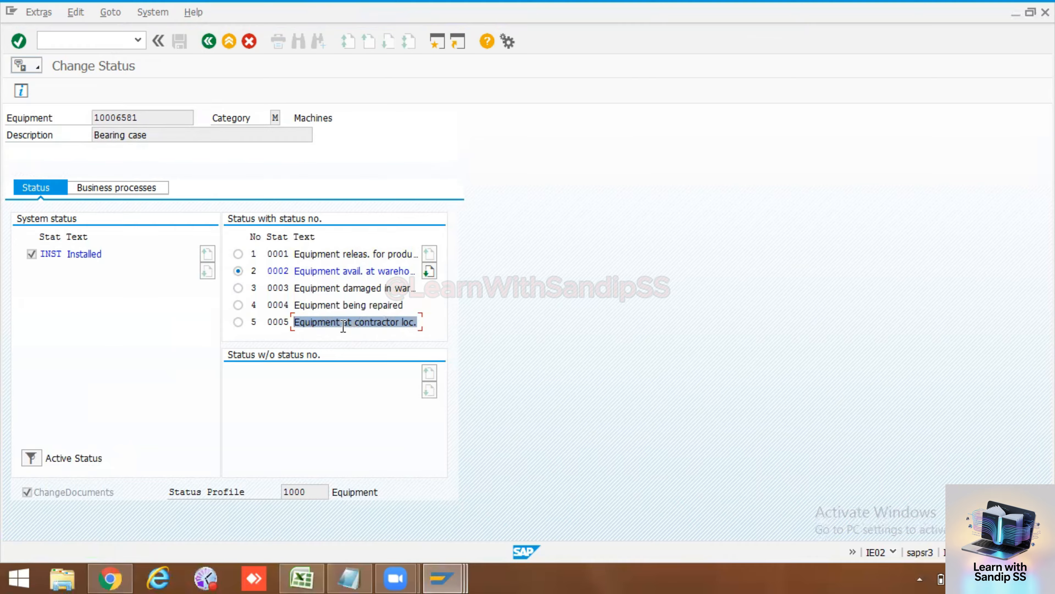
{"action": "left_click", "coordinate": [238, 322]}
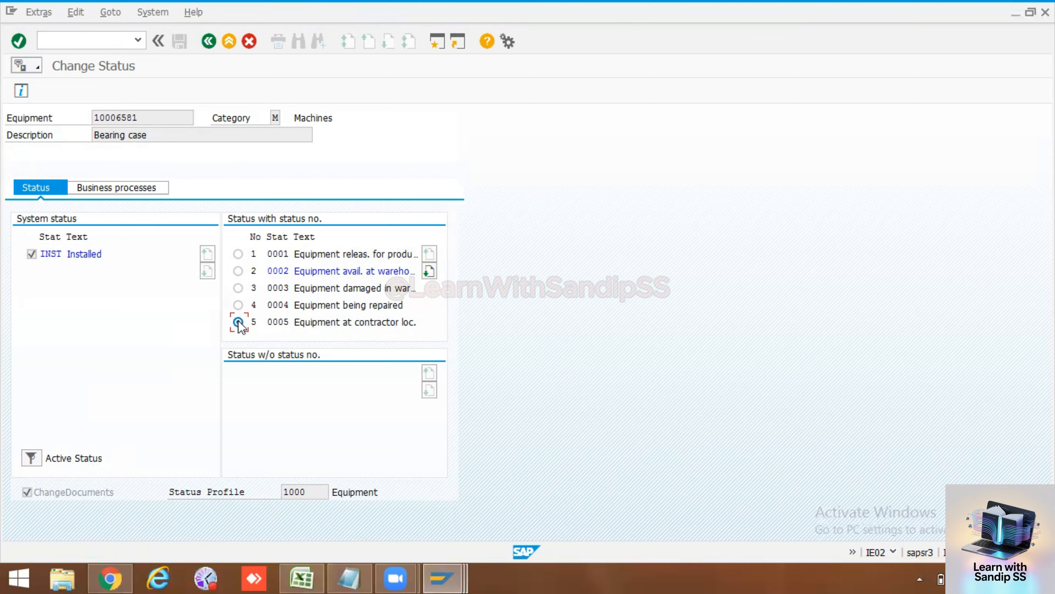
{"action": "mouse_move", "coordinate": [441, 578]}
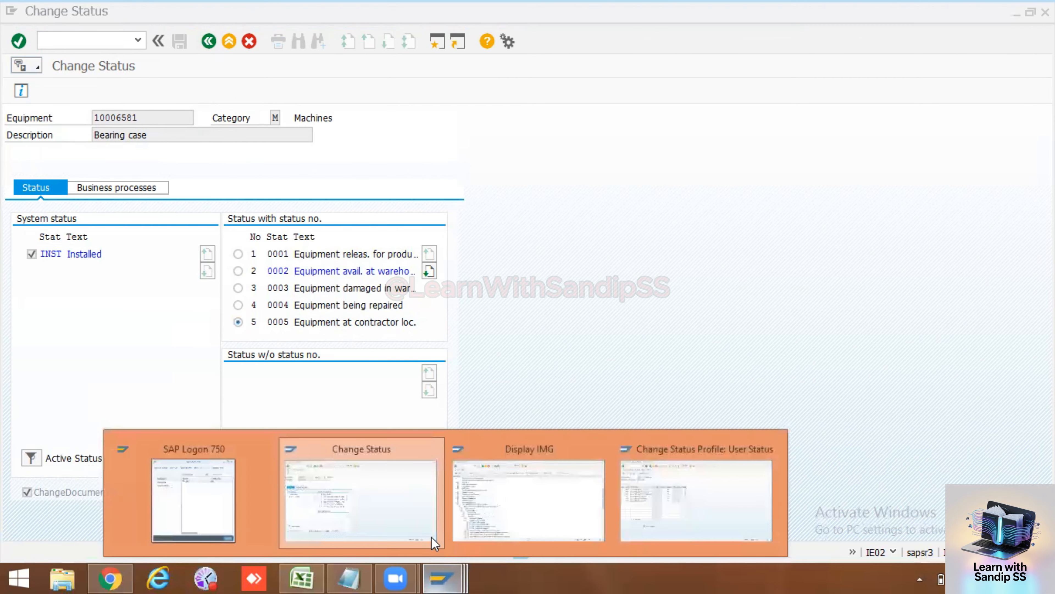
{"action": "left_click", "coordinate": [408, 507]}
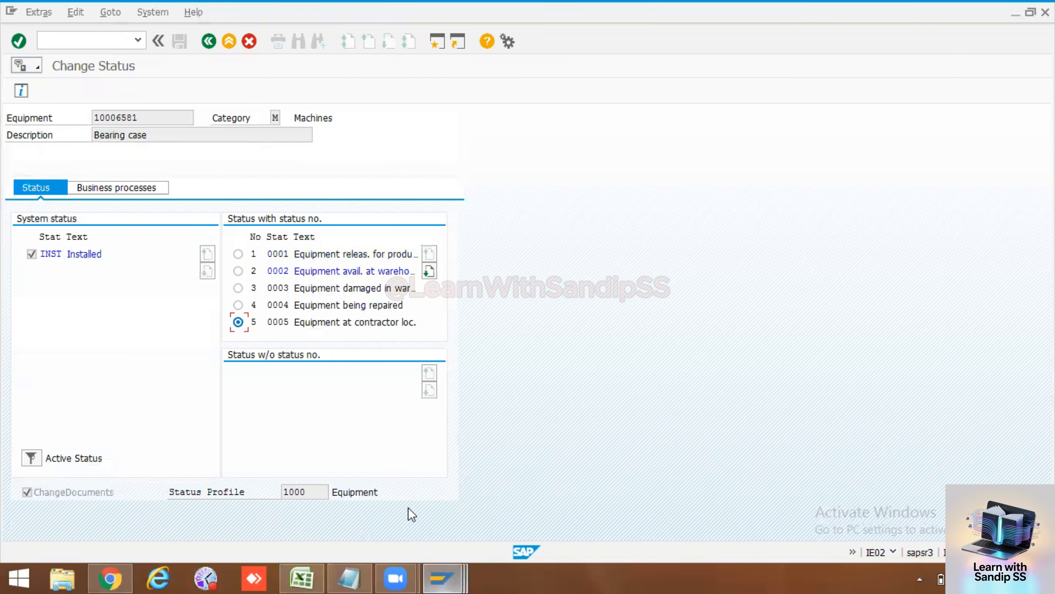
Step: Add row 7 'Equipment is scrapped' with lowest 1, highest 30, position 1, priority 1
{"action": "mouse_move", "coordinate": [455, 576]}
{"action": "left_click", "coordinate": [660, 495]}
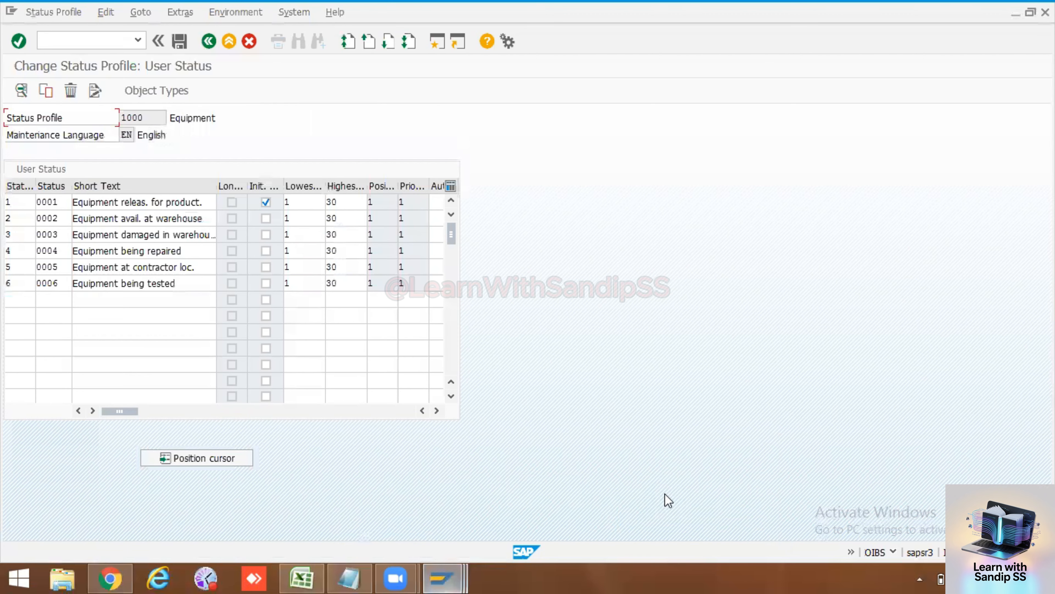
{"action": "left_click", "coordinate": [25, 303]}
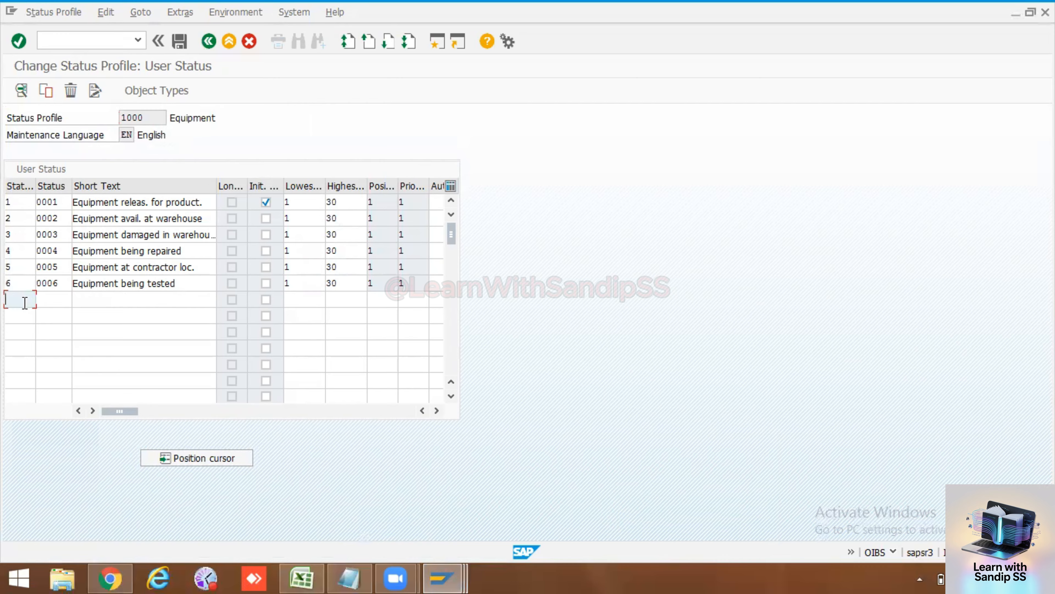
{"action": "type", "text": "7"}
{"action": "left_click", "coordinate": [59, 300]}
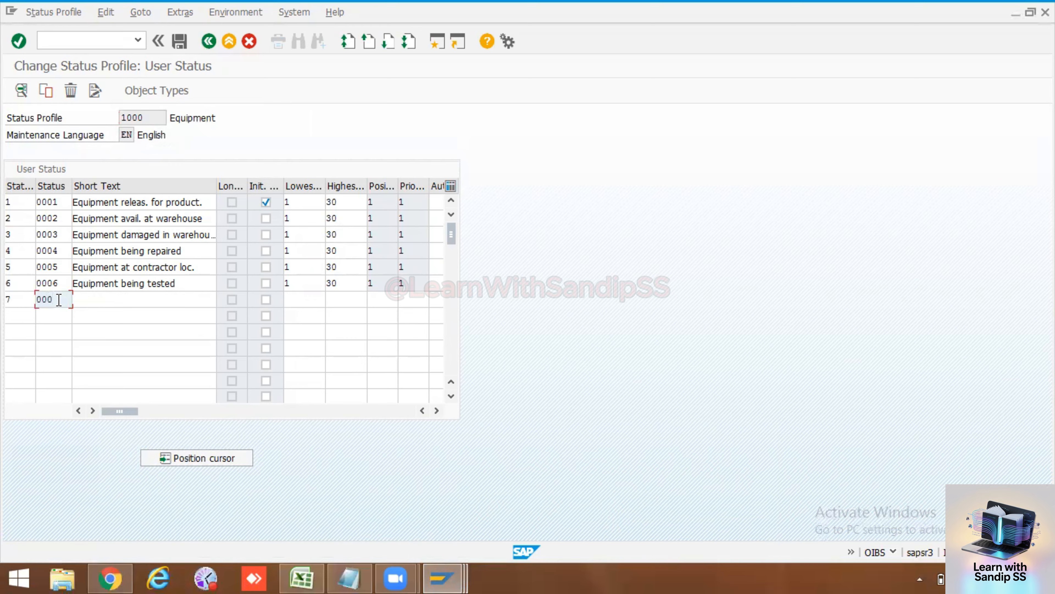
{"action": "left_click", "coordinate": [137, 300]}
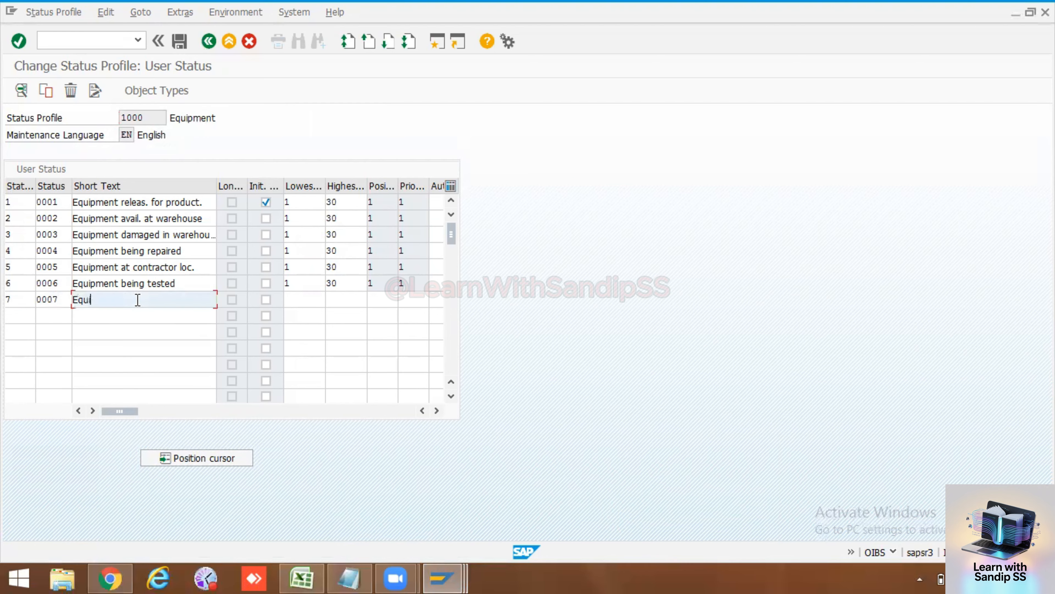
{"action": "type", "text": "Equipment is scrapped"}
{"action": "left_click", "coordinate": [299, 295]}
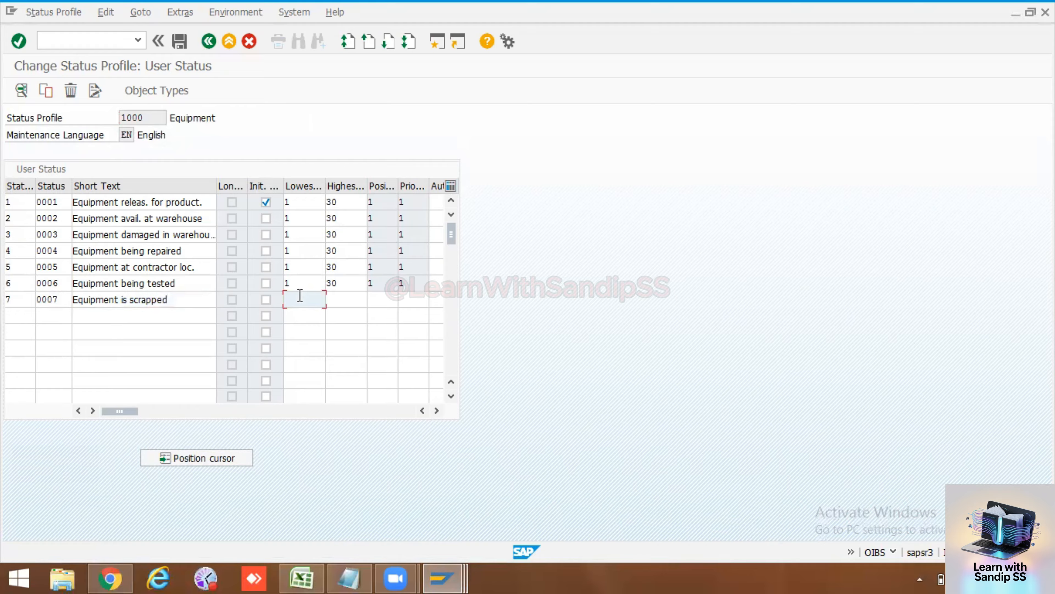
{"action": "type", "text": "1"}
{"action": "left_click", "coordinate": [341, 298]}
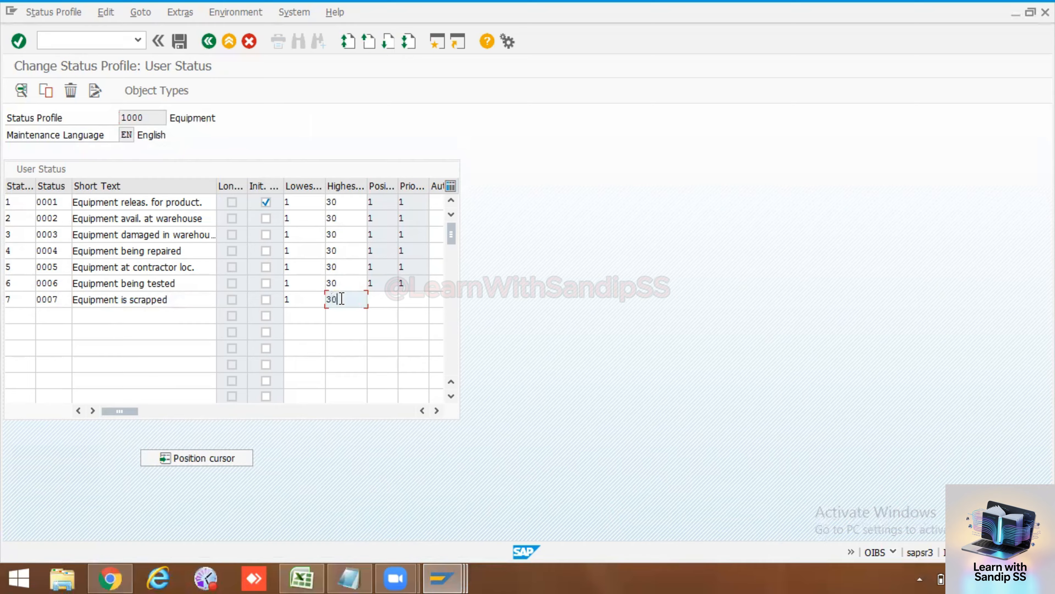
{"action": "left_click", "coordinate": [378, 300]}
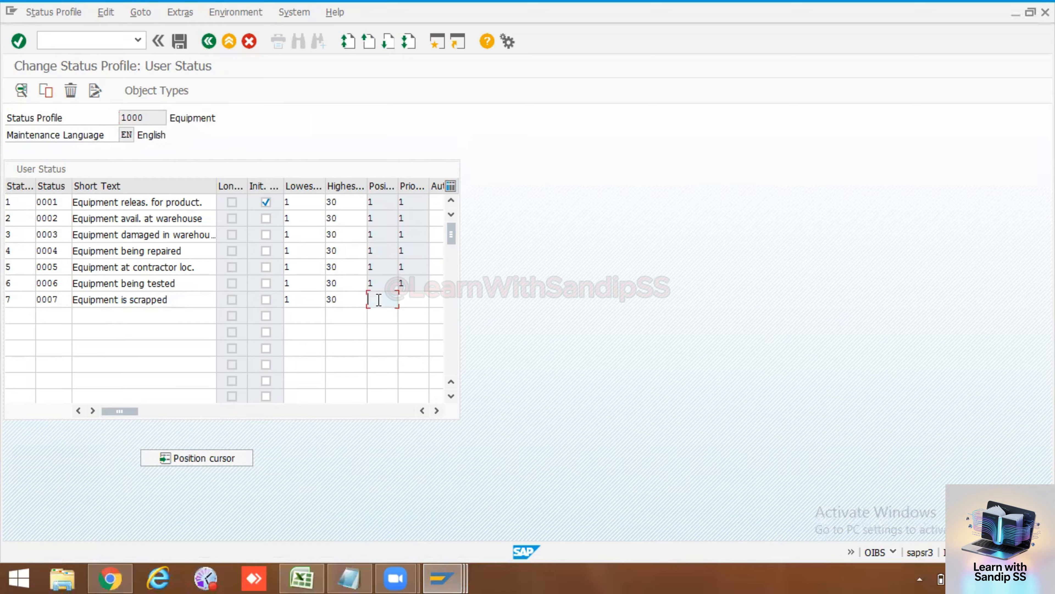
{"action": "left_click", "coordinate": [411, 300]}
{"action": "type", "text": "1"}
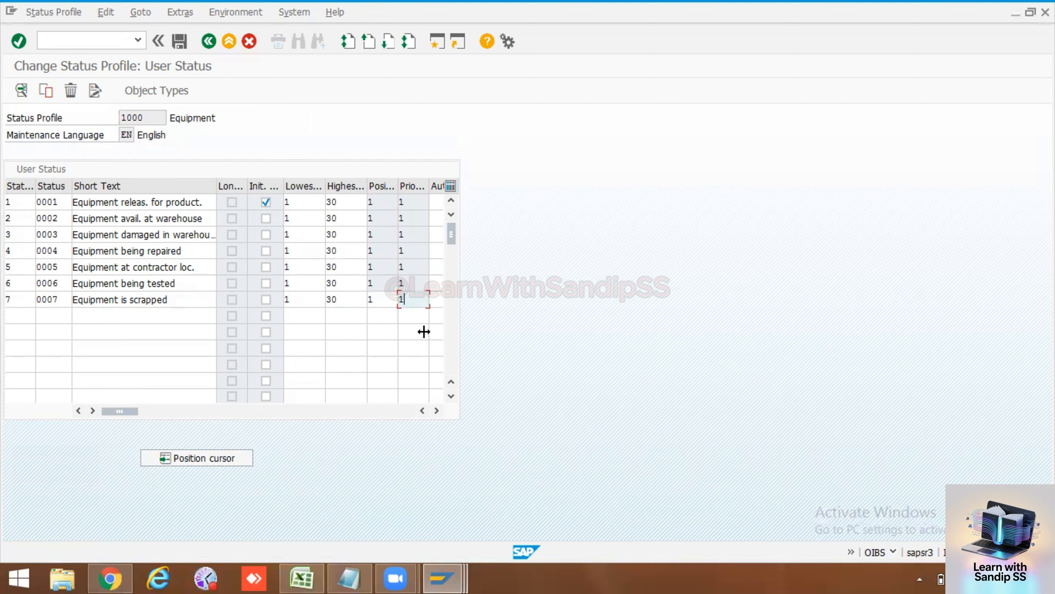
Step: Scroll through the User Status table to check the ranges of all seven statuses
{"action": "left_click", "coordinate": [436, 410]}
{"action": "left_click", "coordinate": [436, 410]}
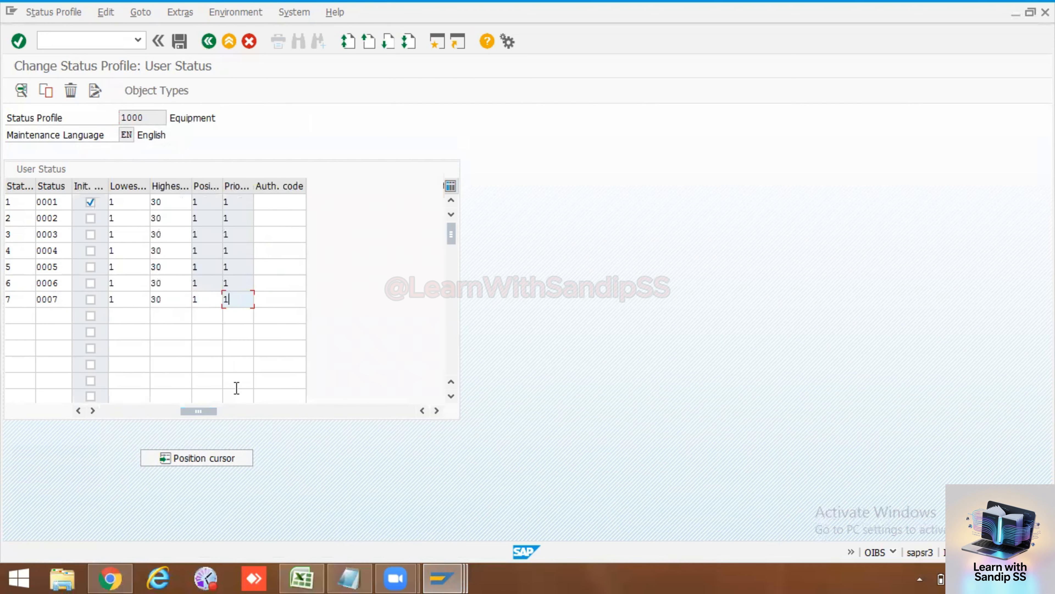
{"action": "left_click_drag", "start_coordinate": [195, 411], "coordinate": [118, 411]}
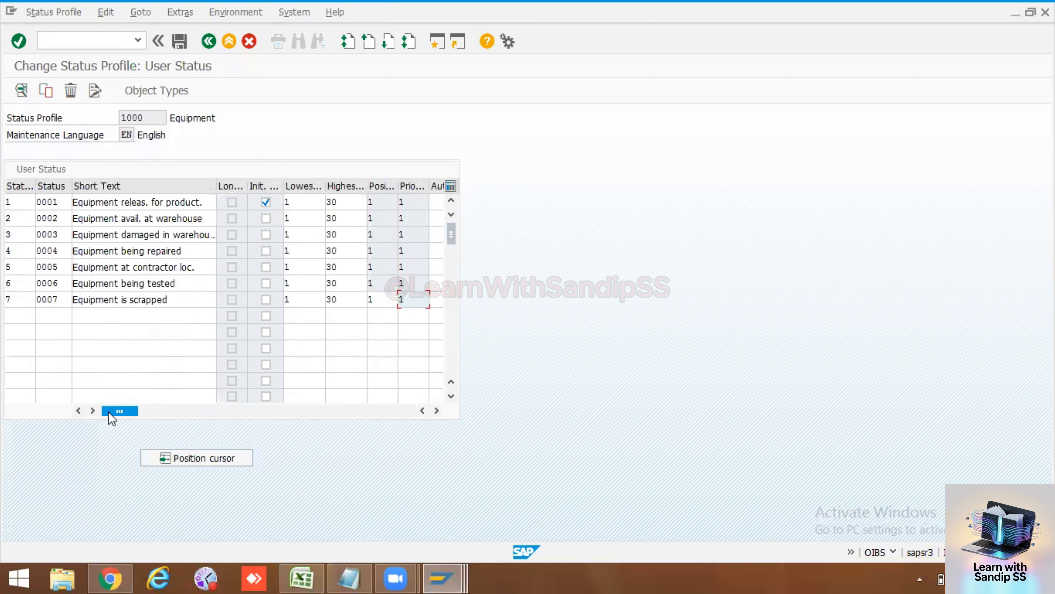
{"action": "left_click", "coordinate": [349, 201]}
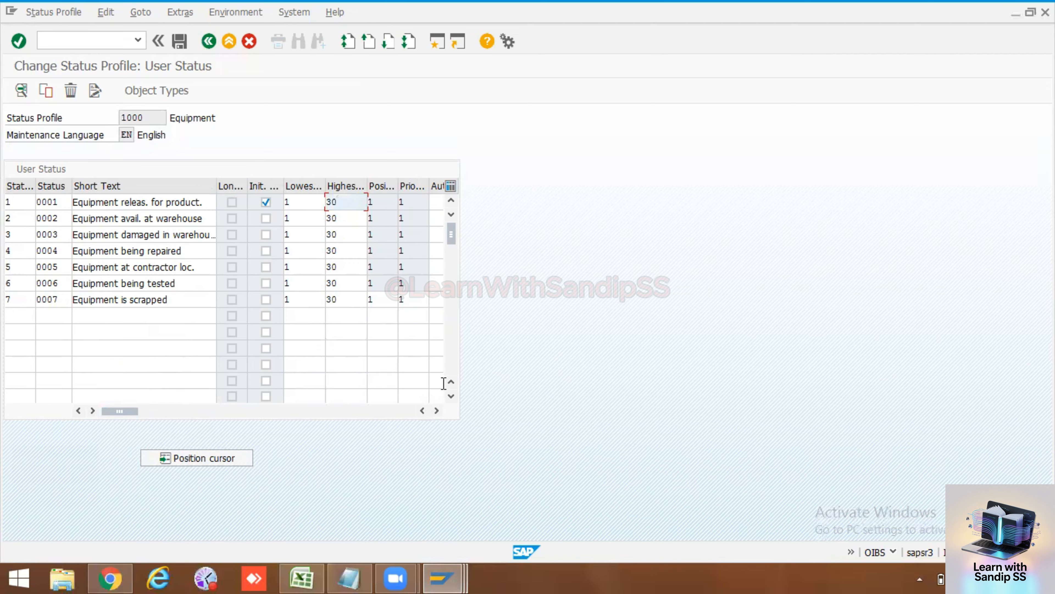
{"action": "left_click", "coordinate": [450, 396]}
{"action": "left_click", "coordinate": [450, 397]}
{"action": "left_click", "coordinate": [451, 397]}
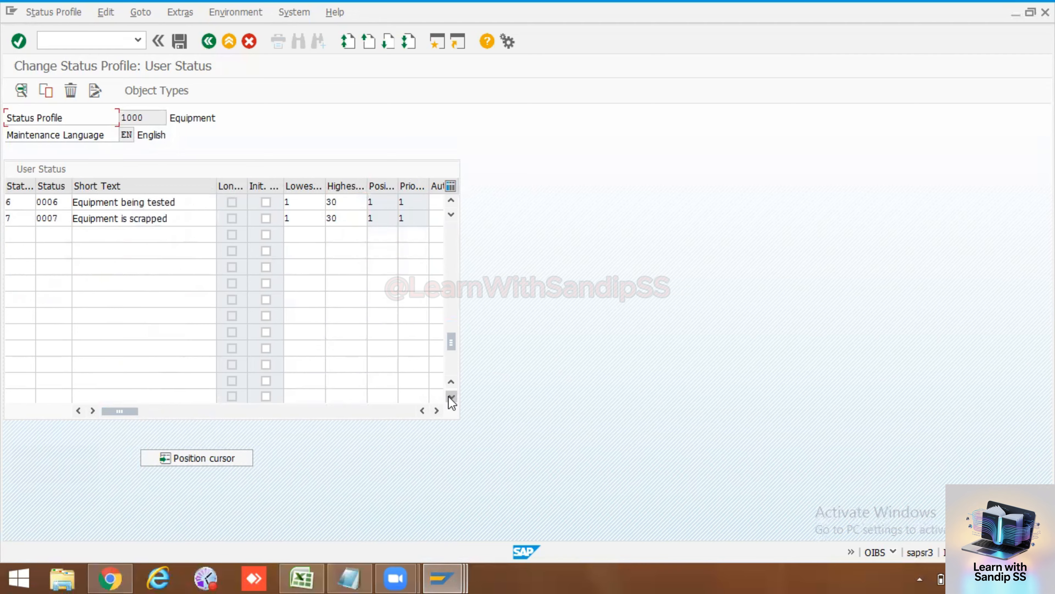
{"action": "left_click", "coordinate": [451, 397]}
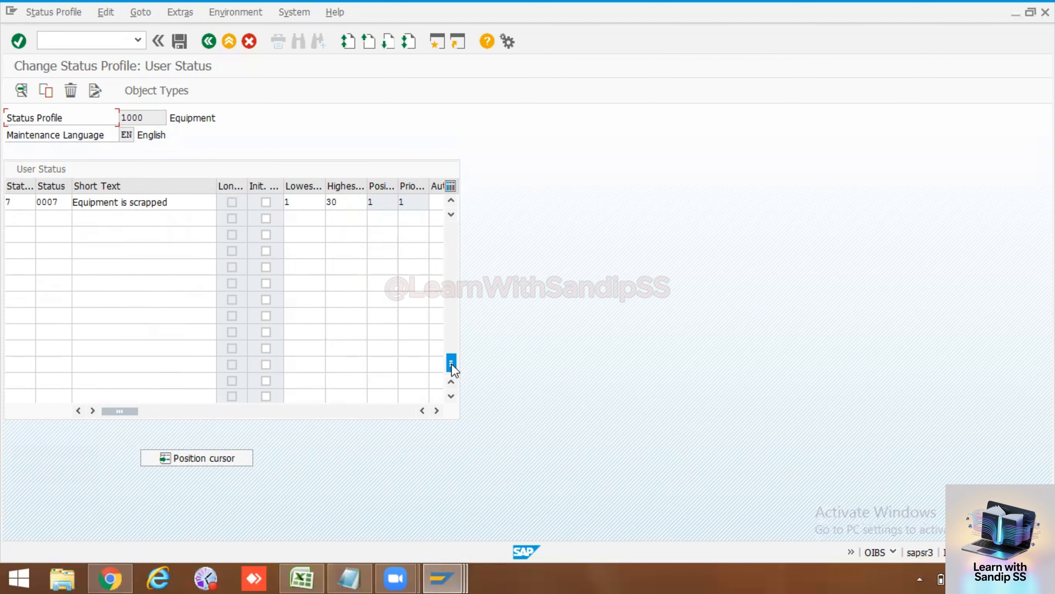
{"action": "left_click_drag", "start_coordinate": [448, 303], "coordinate": [451, 217]}
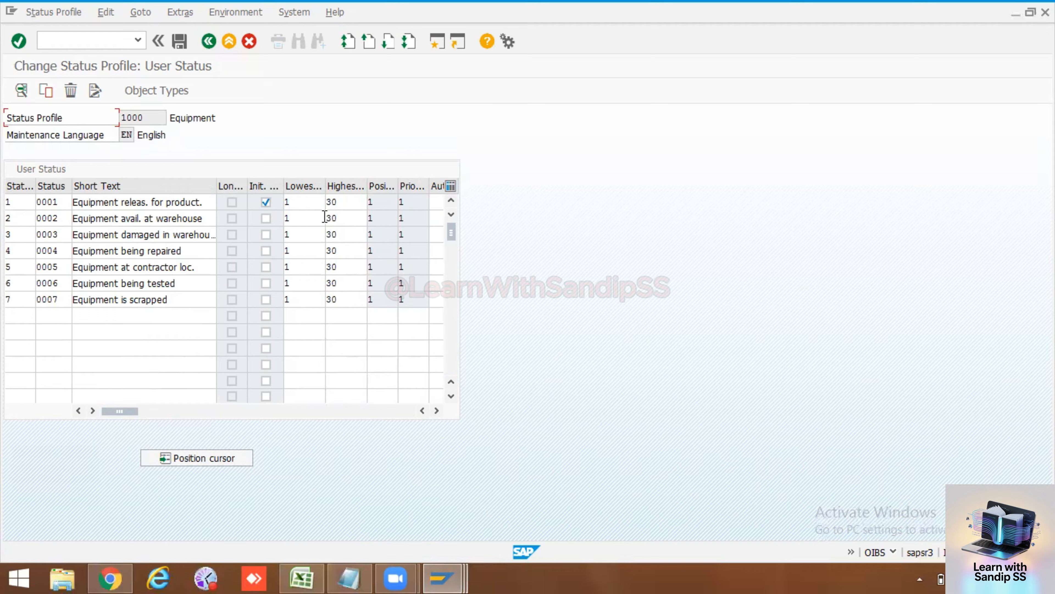
{"action": "left_click", "coordinate": [339, 203]}
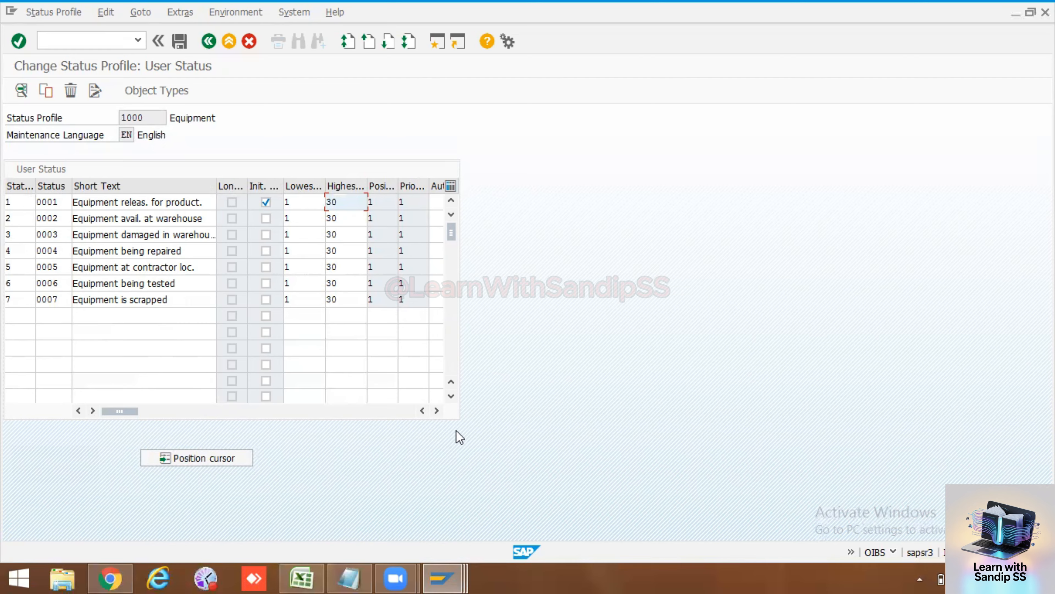
{"action": "left_click", "coordinate": [453, 368]}
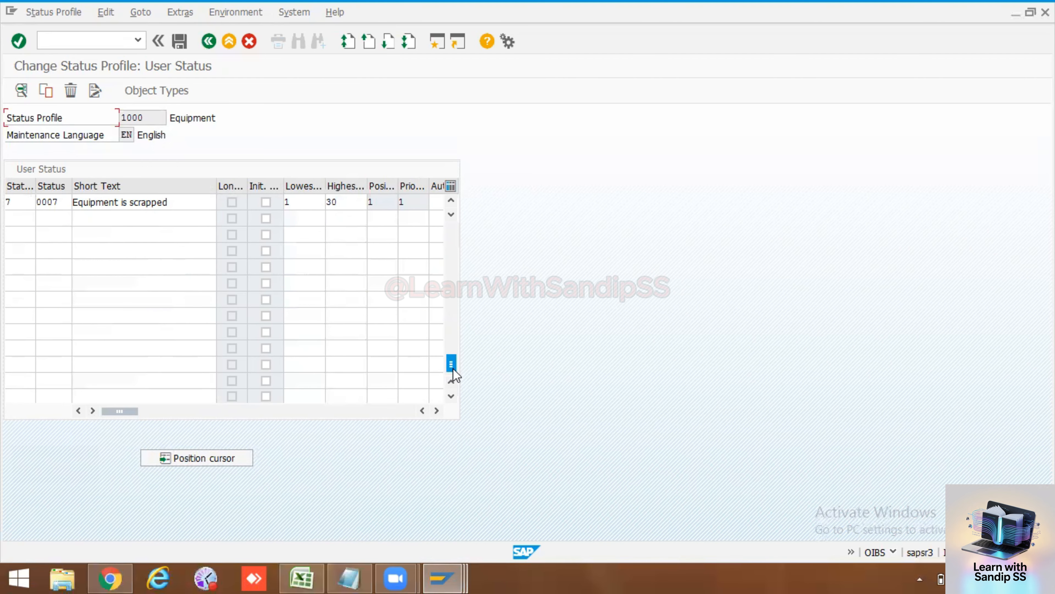
{"action": "left_click", "coordinate": [454, 237]}
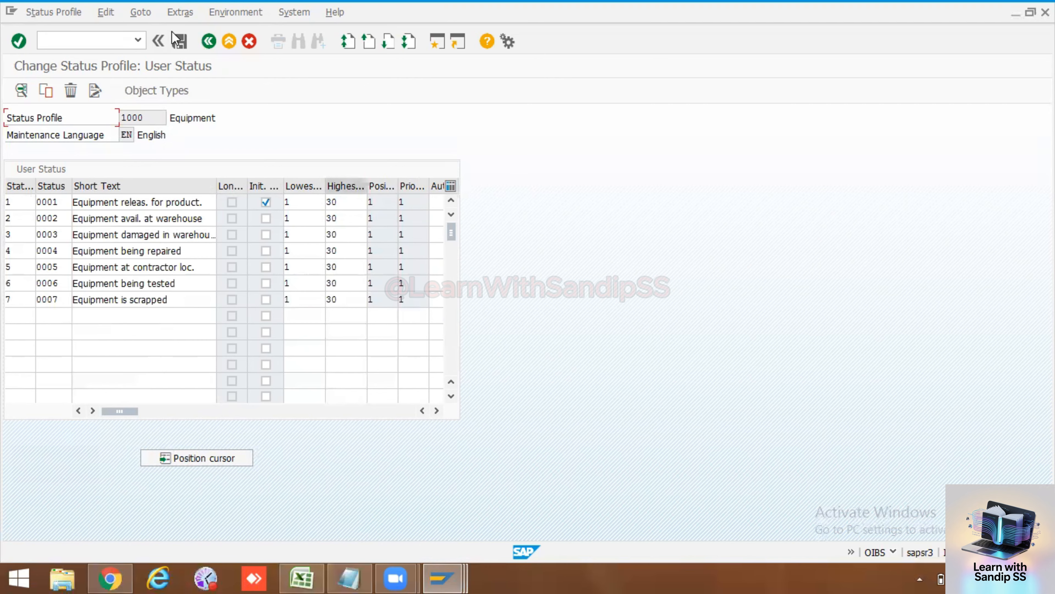
Step: Save the status profile changes, confirming the customizing request
{"action": "left_click", "coordinate": [180, 41]}
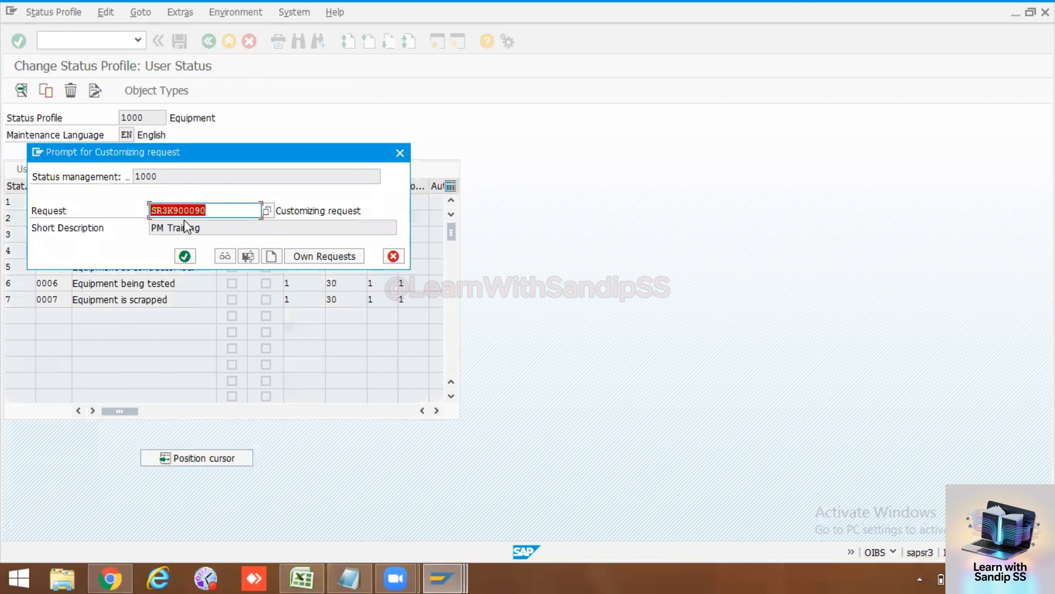
{"action": "left_click", "coordinate": [185, 255]}
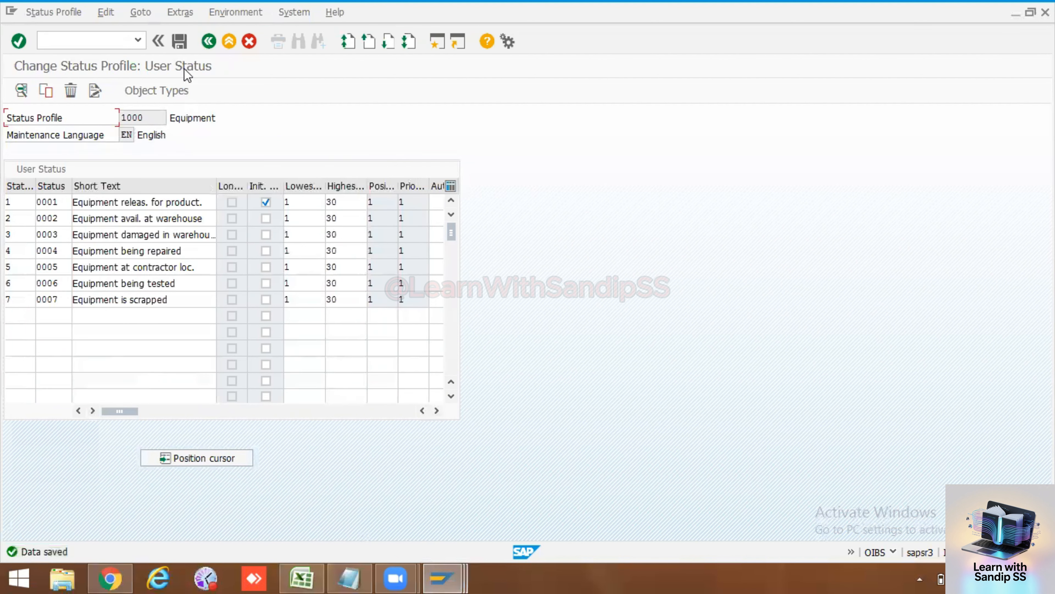
{"action": "left_click", "coordinate": [209, 41]}
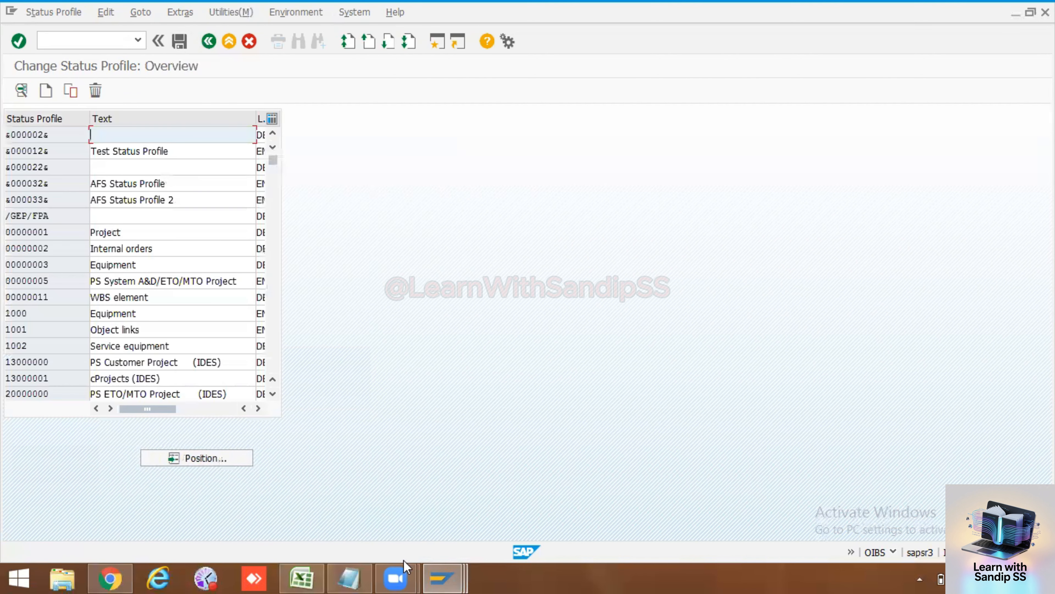
Step: Discard the unsaved equipment changes, reopen equipment 10006581 and show its status details
{"action": "left_click", "coordinate": [440, 576]}
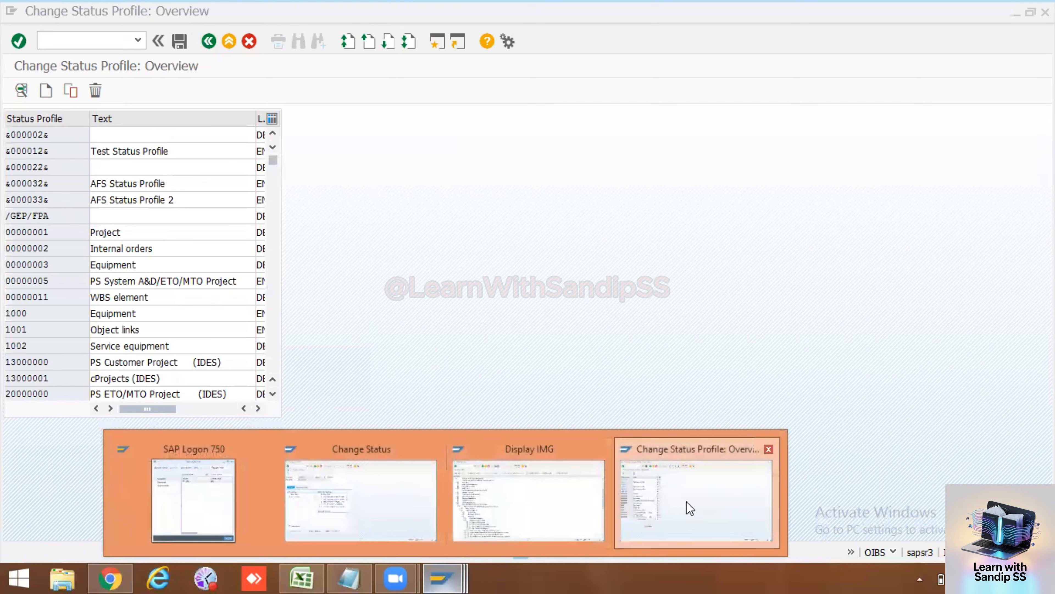
{"action": "left_click", "coordinate": [425, 507]}
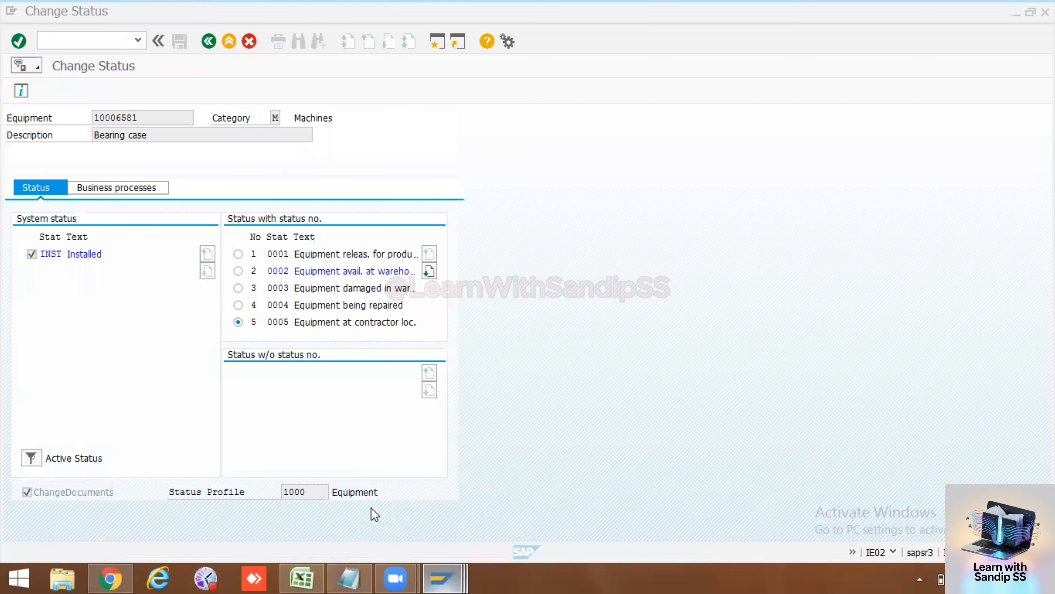
{"action": "left_click", "coordinate": [208, 43]}
{"action": "left_click", "coordinate": [208, 44]}
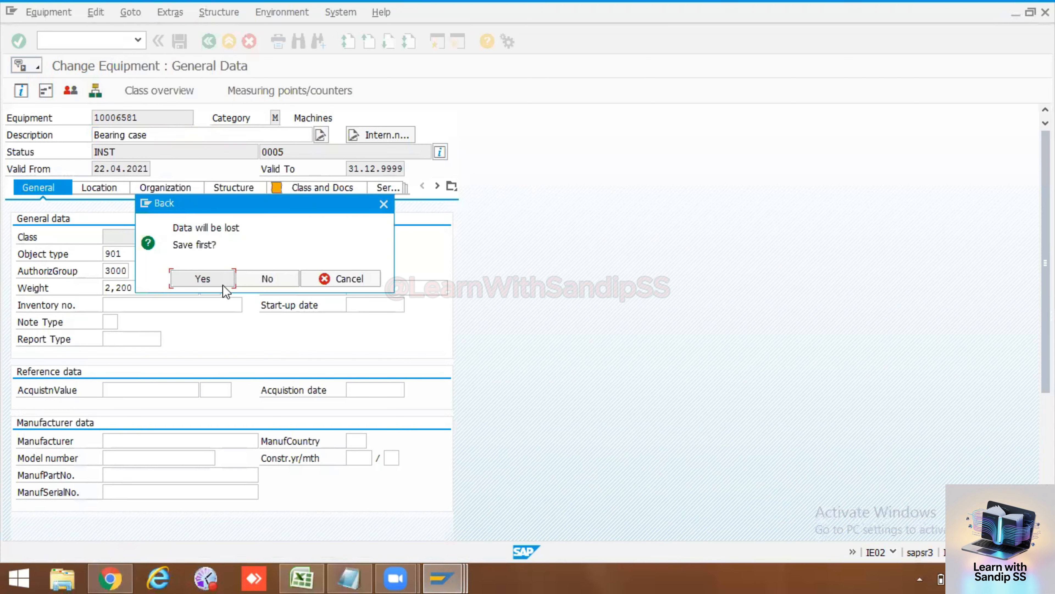
{"action": "left_click", "coordinate": [268, 282]}
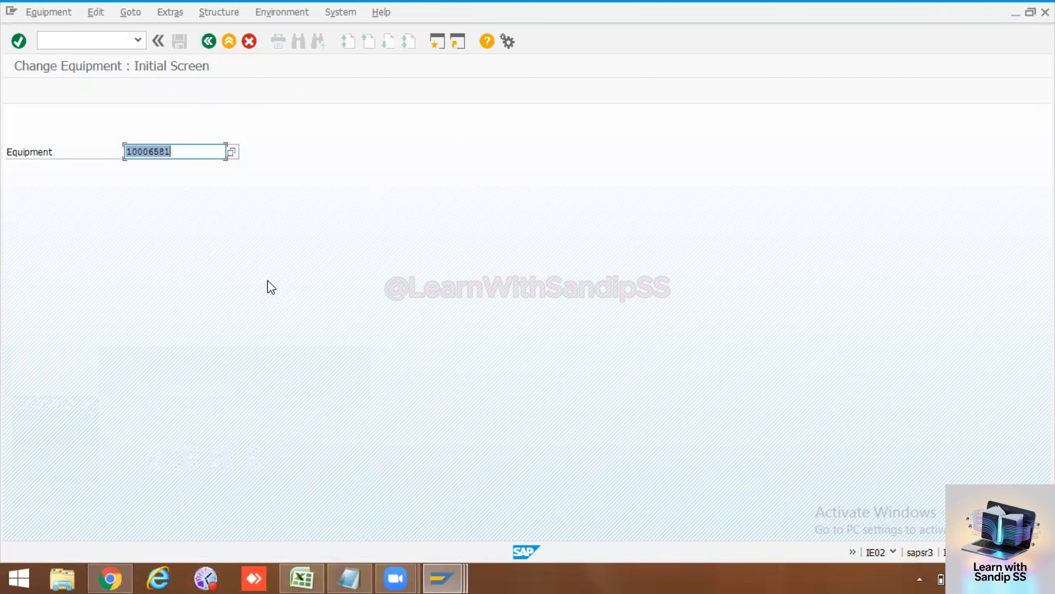
{"action": "key", "text": "Return"}
{"action": "left_click", "coordinate": [435, 153]}
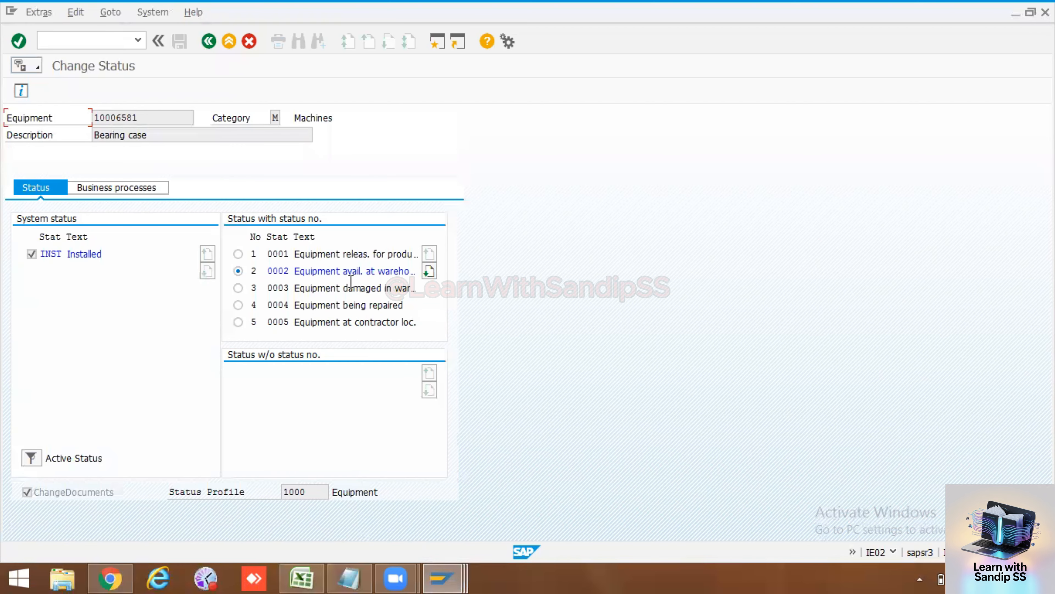
Step: Set equipment 10006581's status to 0007 Equipment is scrapped and save it
{"action": "left_click", "coordinate": [428, 273]}
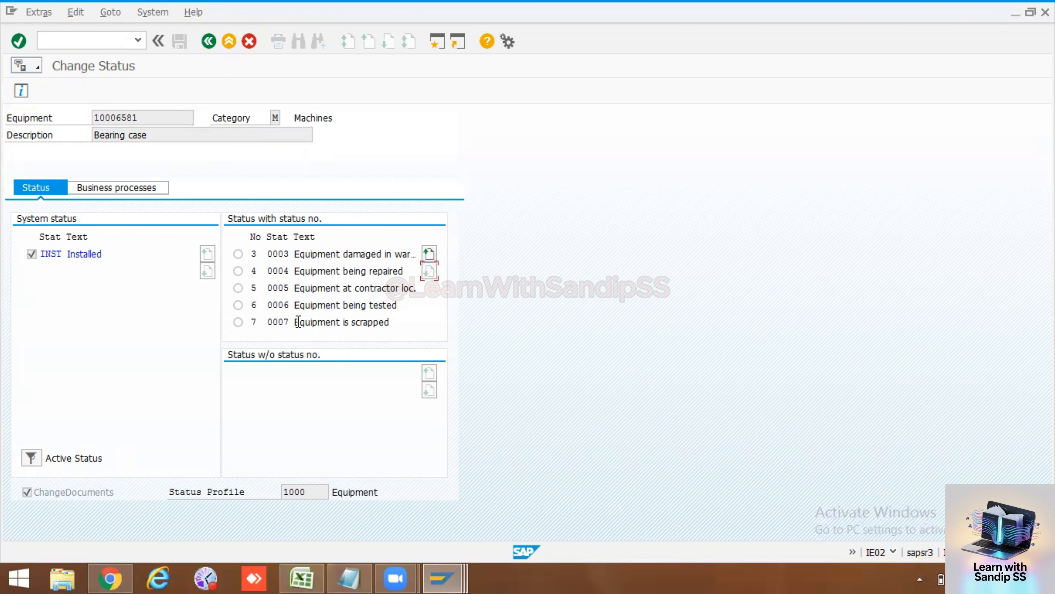
{"action": "left_click_drag", "start_coordinate": [391, 322], "coordinate": [290, 326]}
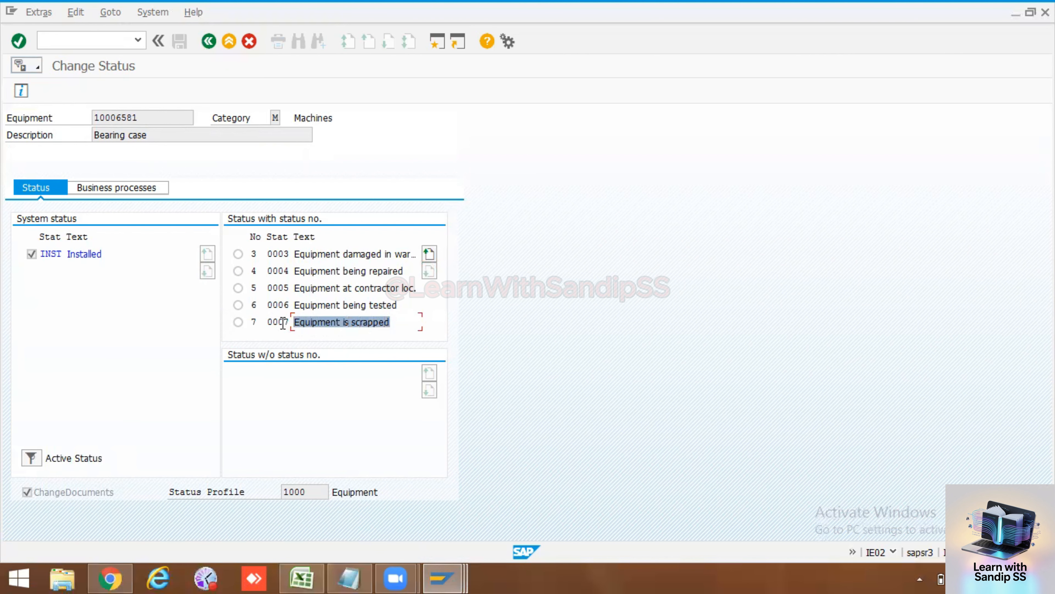
{"action": "left_click", "coordinate": [238, 321]}
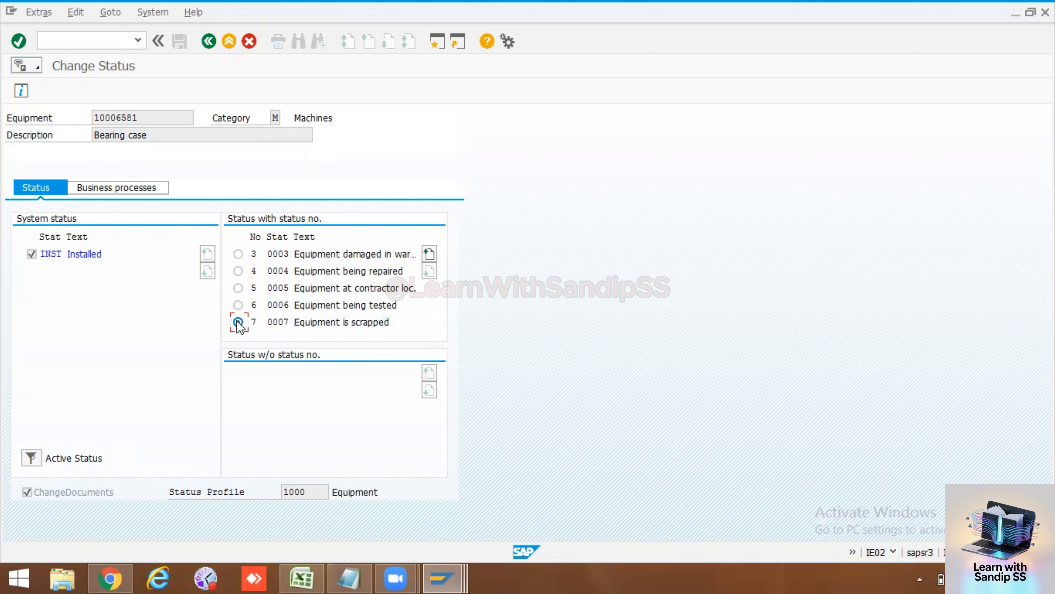
{"action": "left_click", "coordinate": [209, 41]}
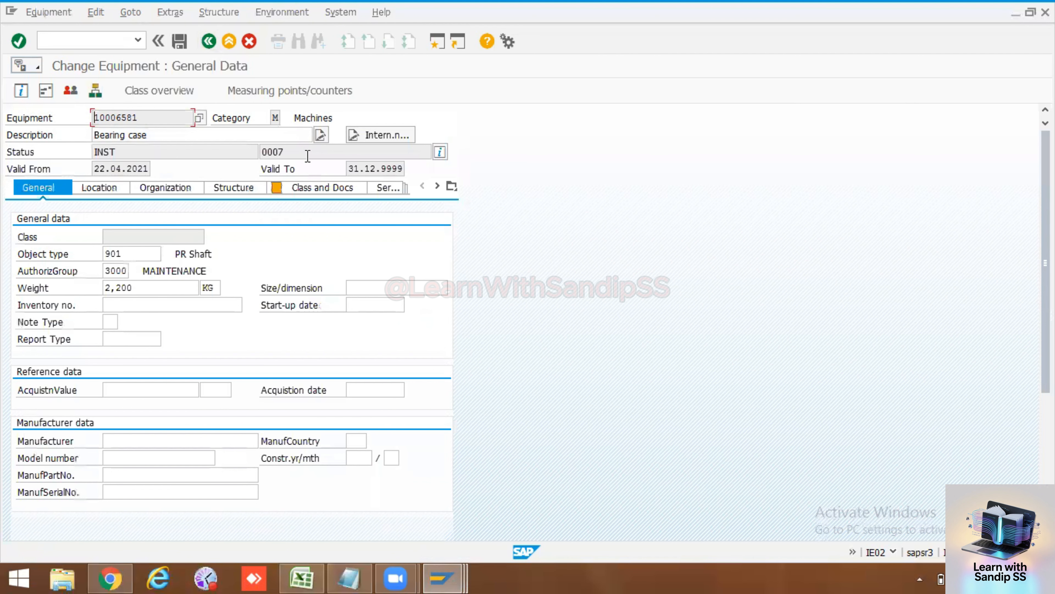
{"action": "left_click", "coordinate": [182, 34]}
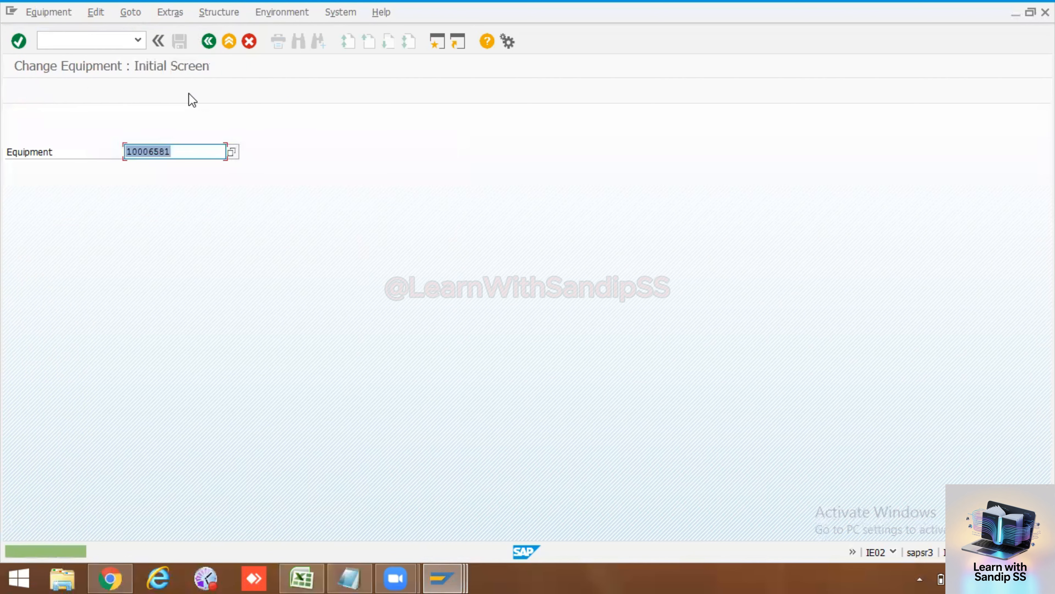
{"action": "key", "text": "Return"}
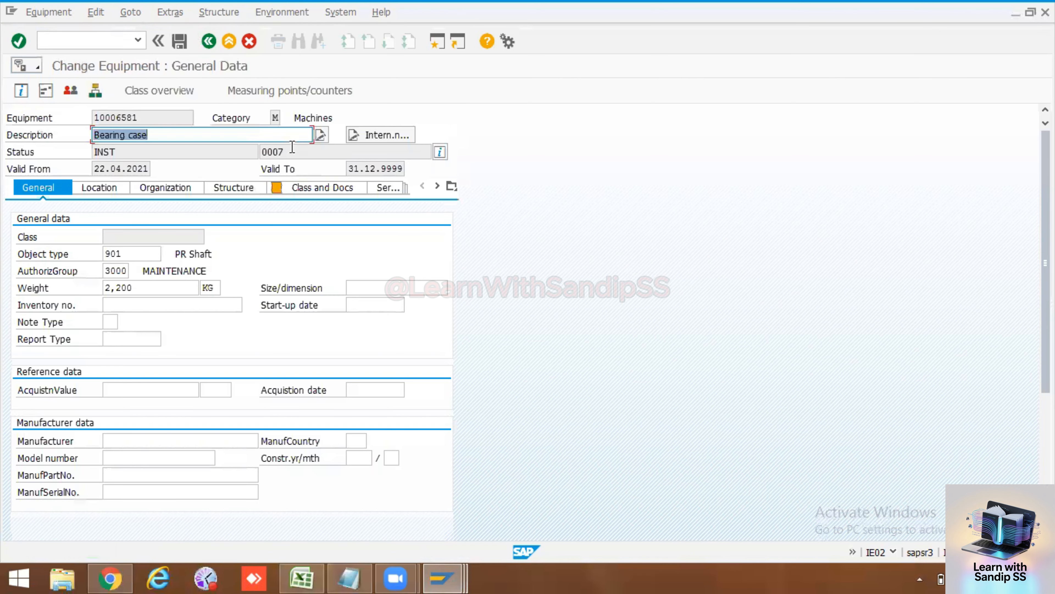
Step: Check status profile 1000 Equipment in the profile list, then back out to IE02's initial screen
{"action": "left_click_drag", "start_coordinate": [291, 151], "coordinate": [255, 152]}
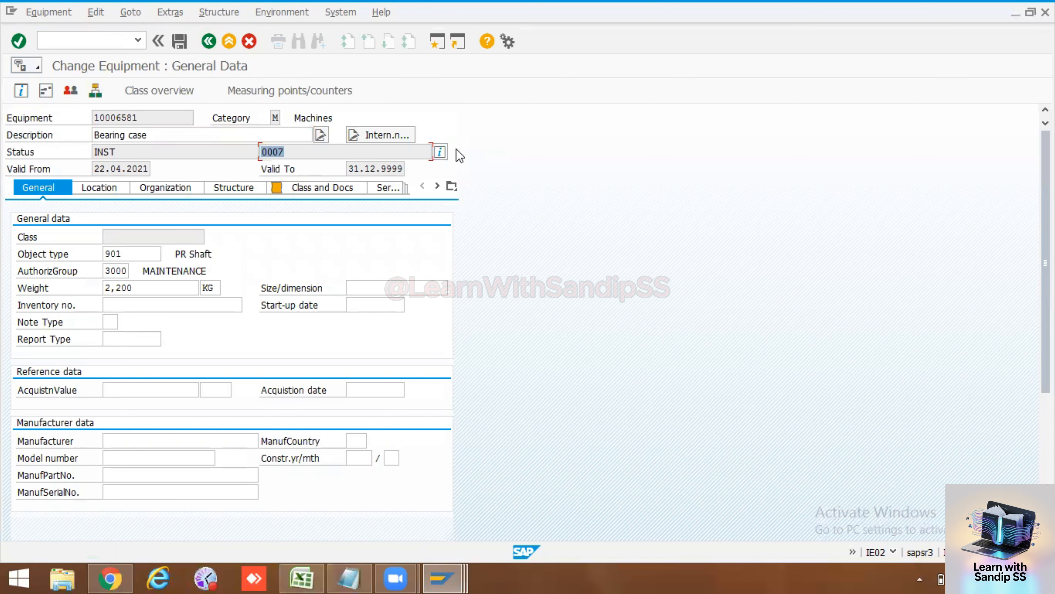
{"action": "left_click", "coordinate": [441, 151]}
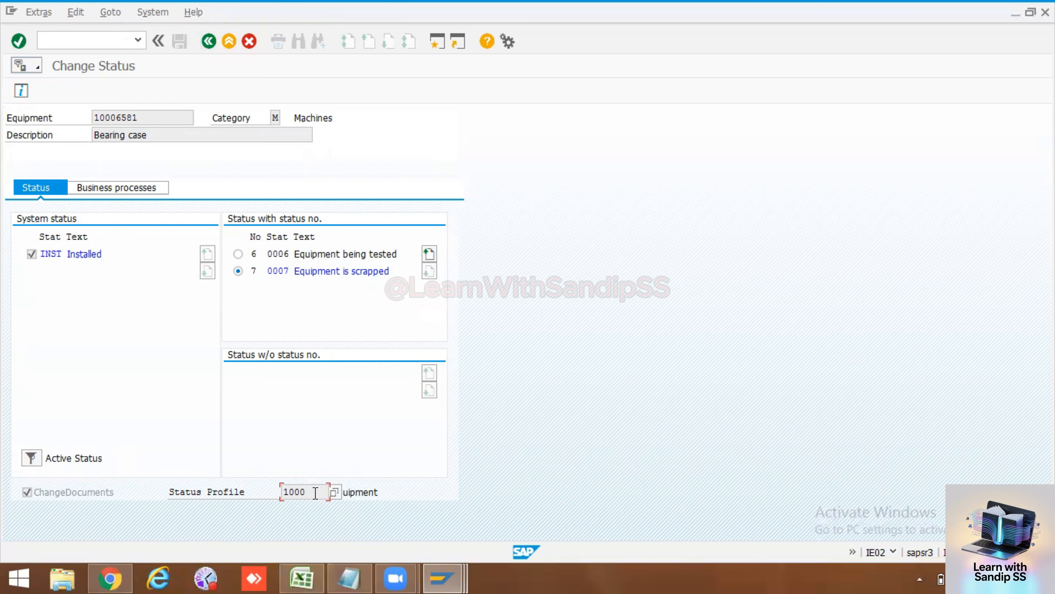
{"action": "left_click", "coordinate": [328, 492]}
{"action": "left_click", "coordinate": [335, 492]}
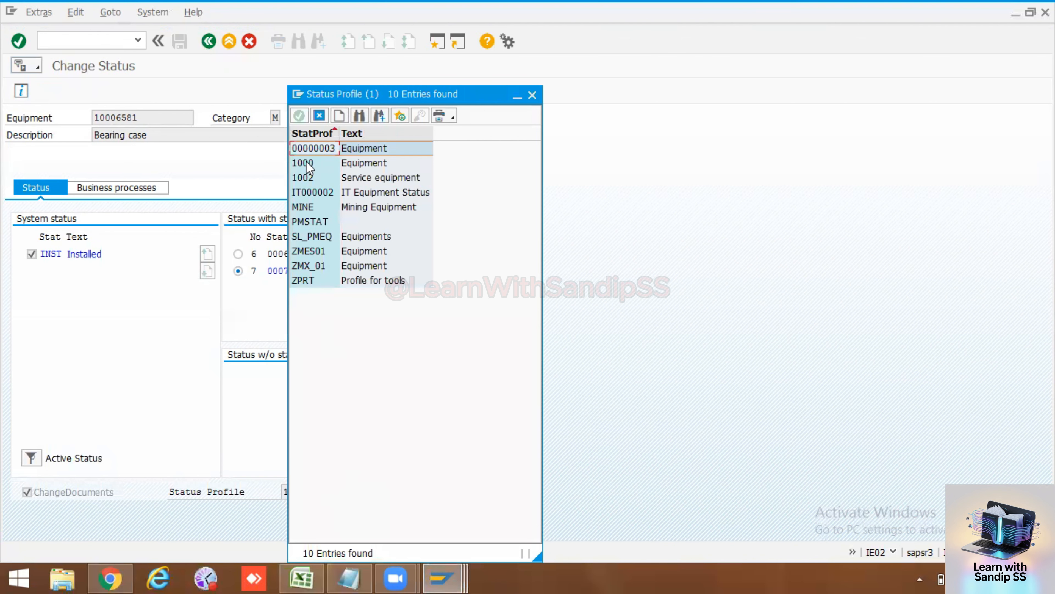
{"action": "left_click", "coordinate": [306, 162]}
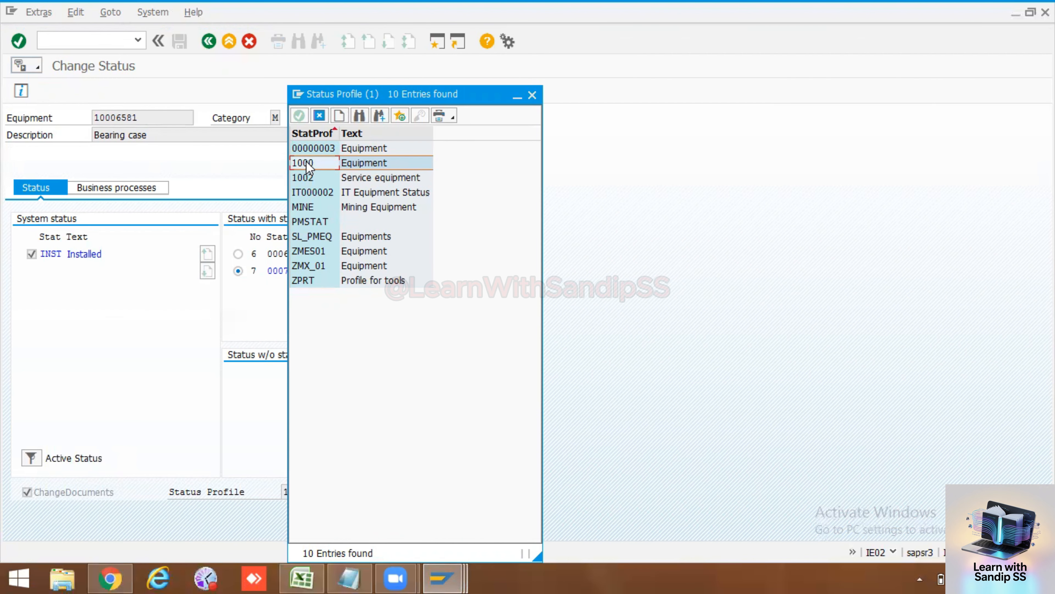
{"action": "left_click", "coordinate": [533, 95]}
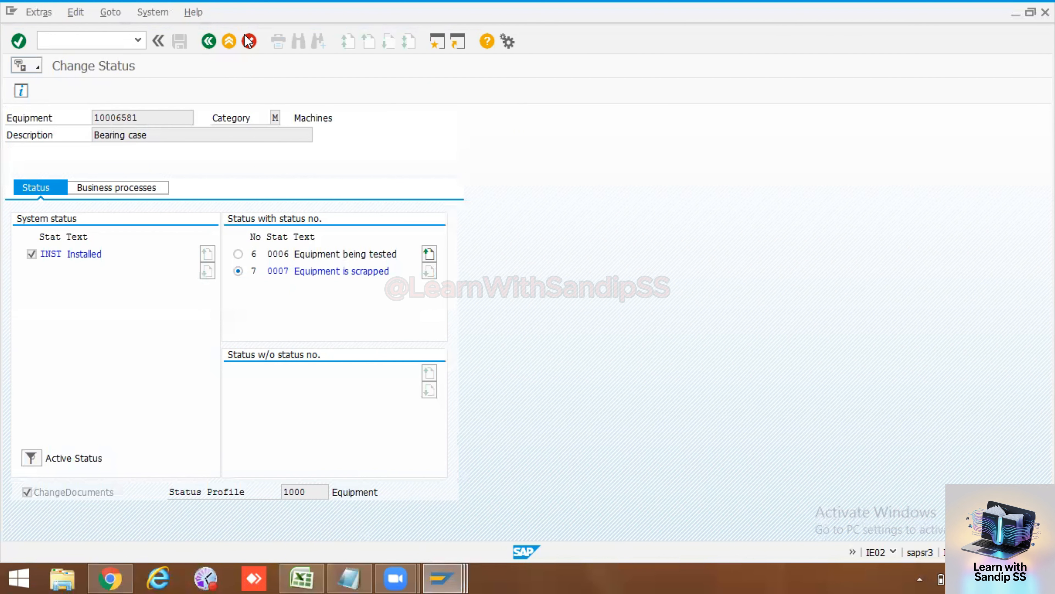
{"action": "left_click", "coordinate": [226, 40]}
{"action": "left_click", "coordinate": [226, 40]}
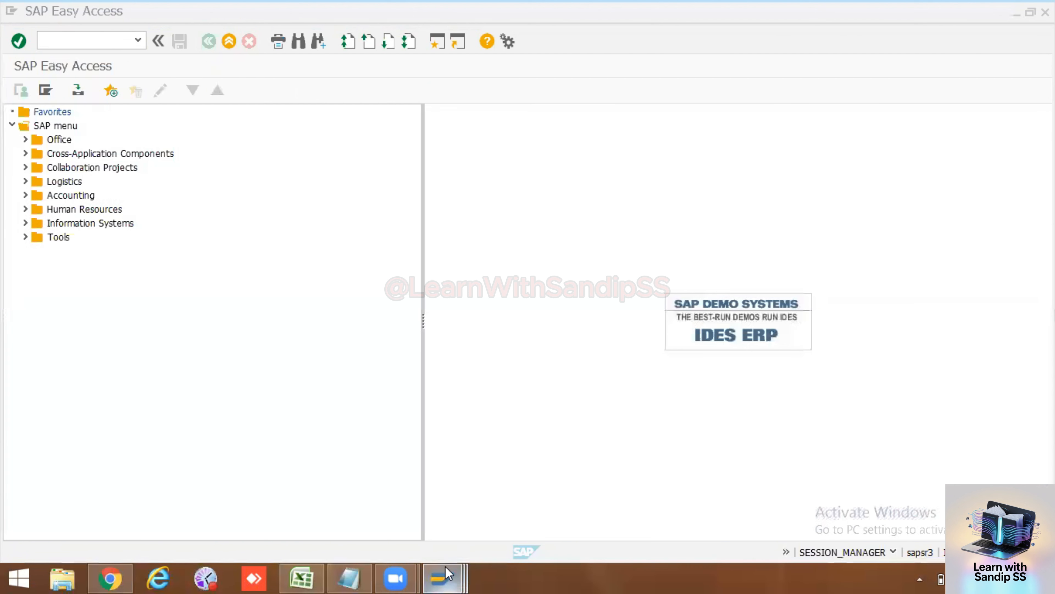
Step: Cycle through the open SAP windows from the taskbar, ending on SAP Easy Access
{"action": "mouse_move", "coordinate": [442, 578]}
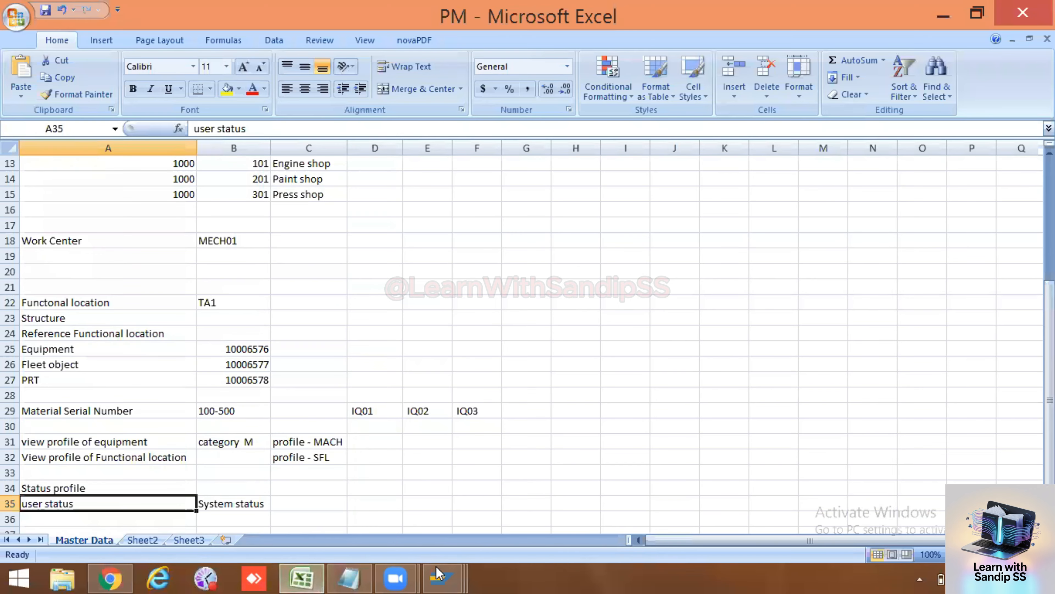
{"action": "mouse_move", "coordinate": [439, 577]}
{"action": "left_click", "coordinate": [671, 499]}
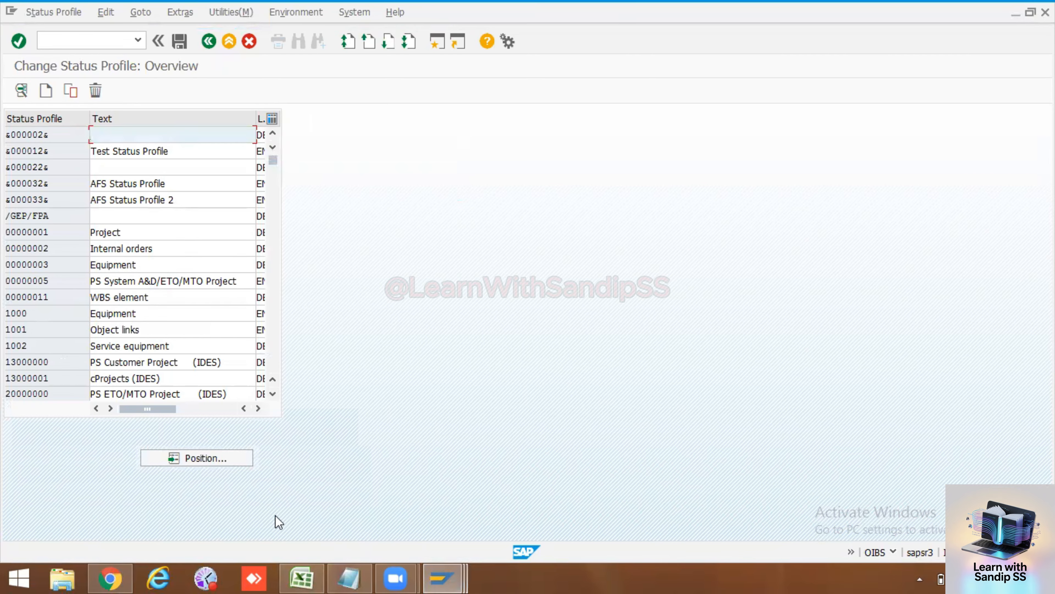
{"action": "mouse_move", "coordinate": [444, 576]}
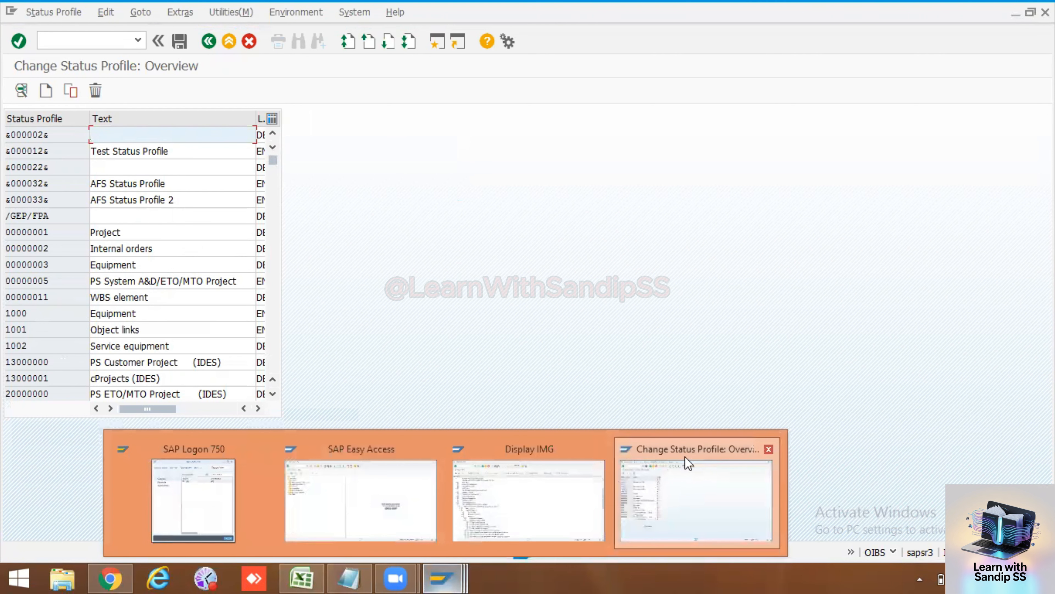
{"action": "left_click", "coordinate": [685, 464]}
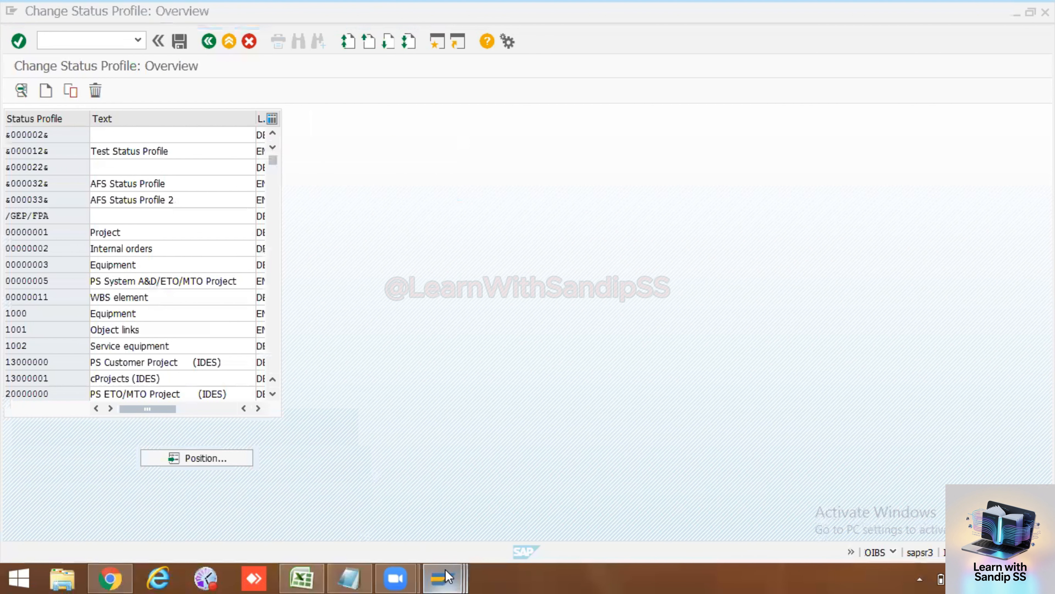
{"action": "mouse_move", "coordinate": [447, 562]}
{"action": "left_click", "coordinate": [472, 503]}
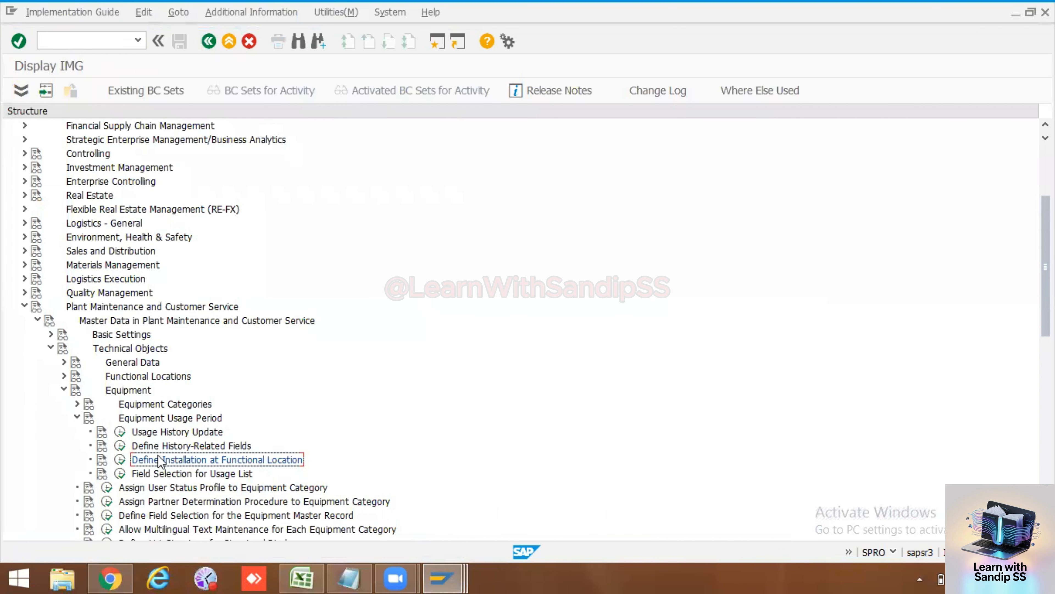
{"action": "mouse_move", "coordinate": [441, 573]}
{"action": "left_click", "coordinate": [382, 490]}
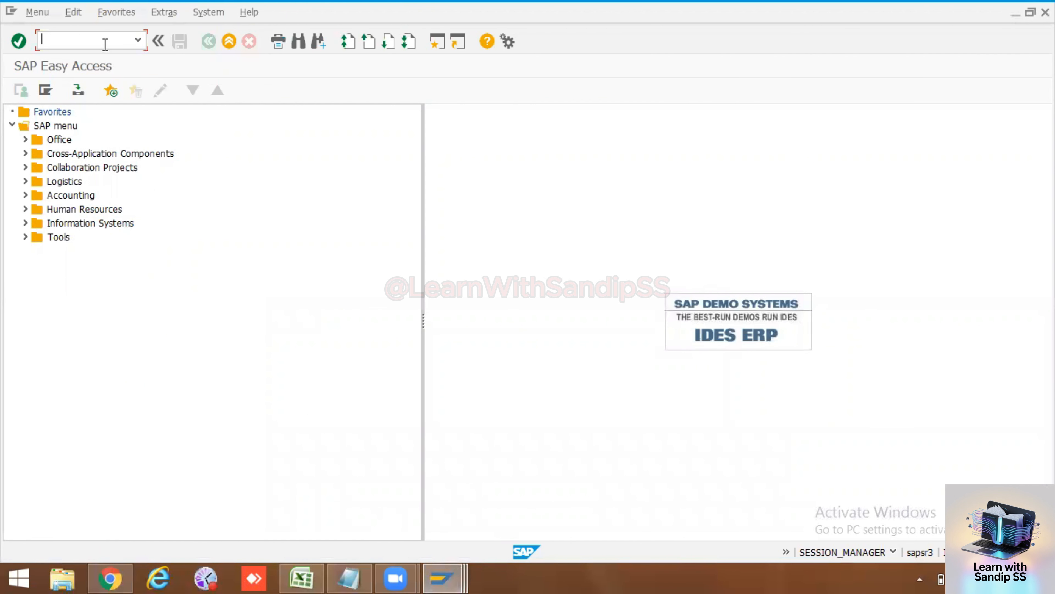
Step: Via /nie02 and the Status Profile F4 list, choose Create Values and continue without a project
{"action": "type", "text": "/nie02"}
{"action": "key", "text": "Return"}
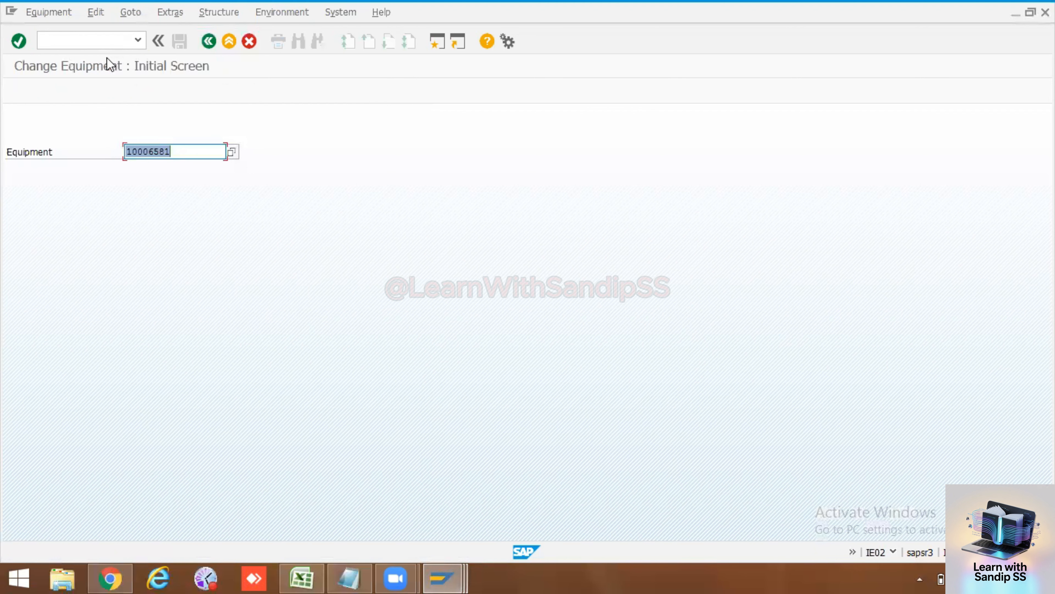
{"action": "key", "text": "Return"}
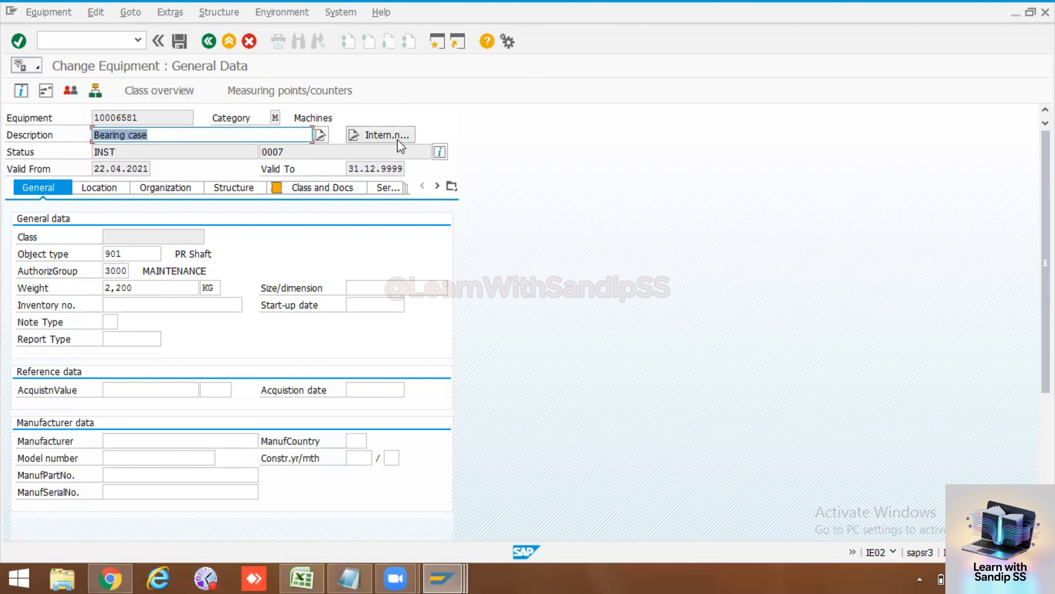
{"action": "left_click", "coordinate": [440, 152]}
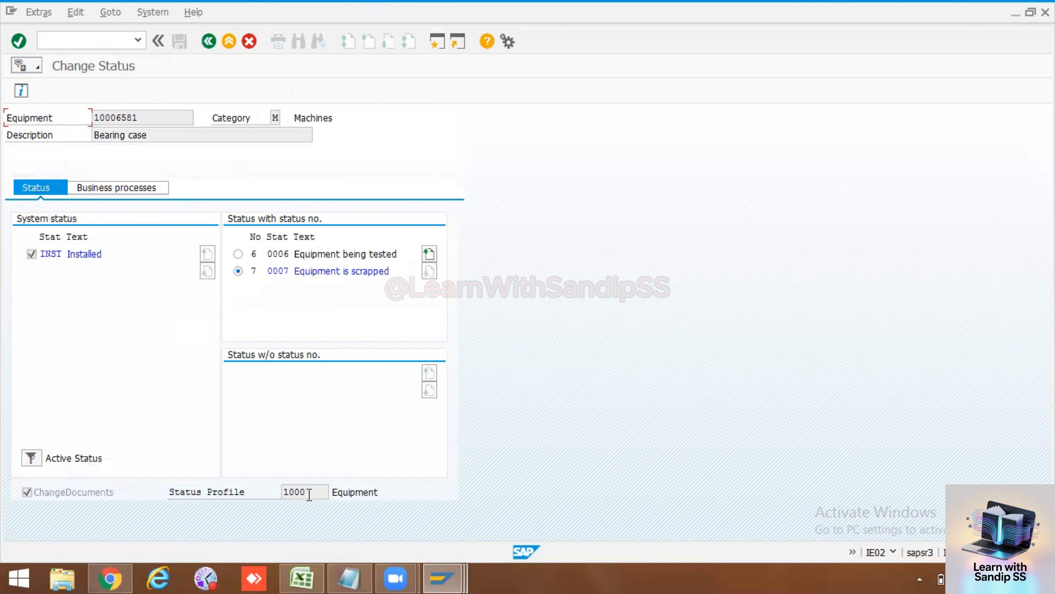
{"action": "left_click", "coordinate": [309, 495]}
{"action": "left_click", "coordinate": [335, 492]}
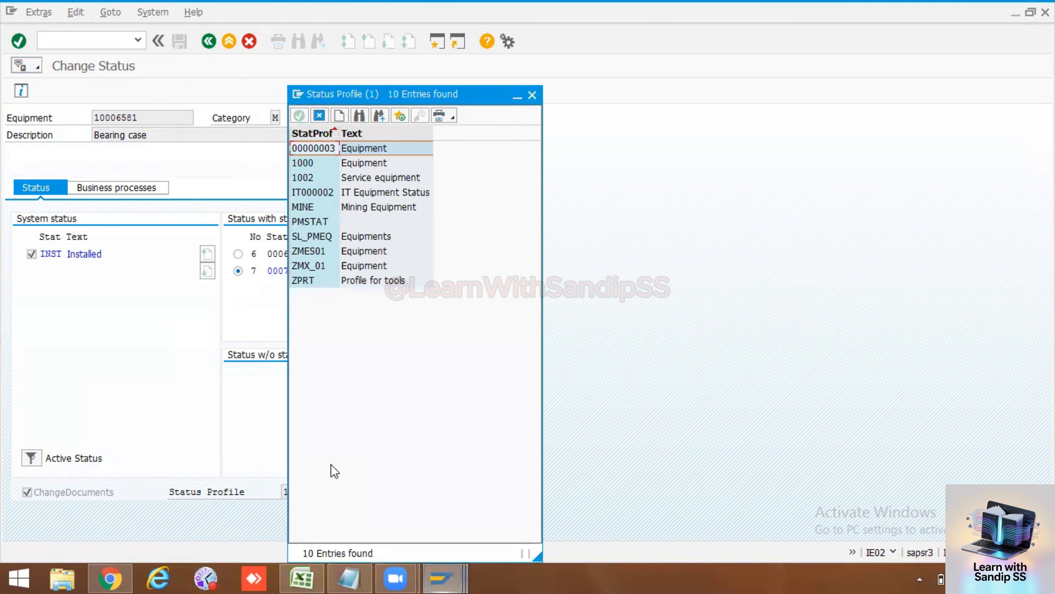
{"action": "left_click", "coordinate": [343, 117]}
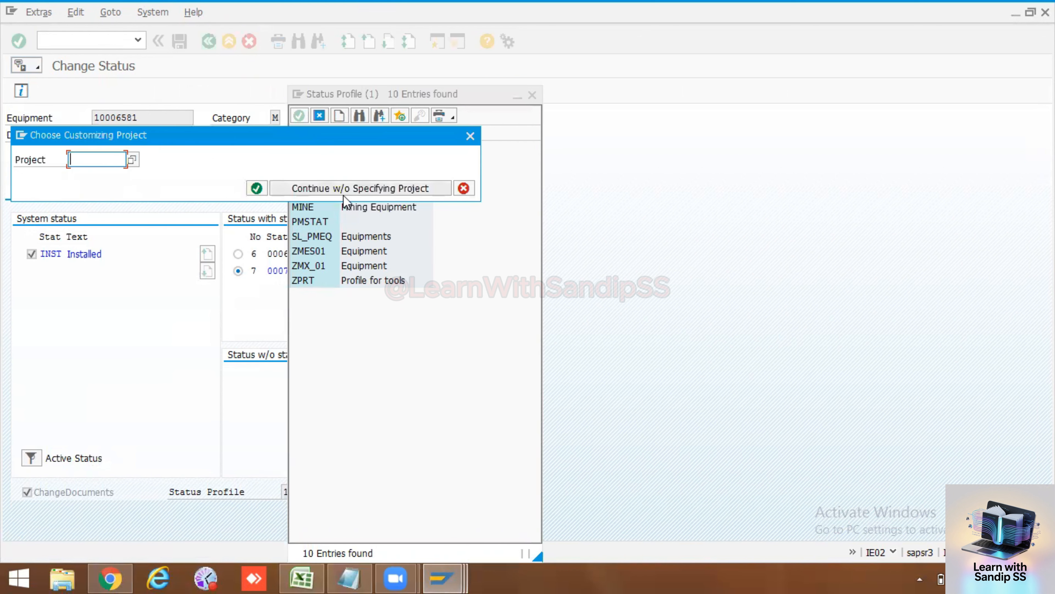
{"action": "left_click", "coordinate": [364, 186]}
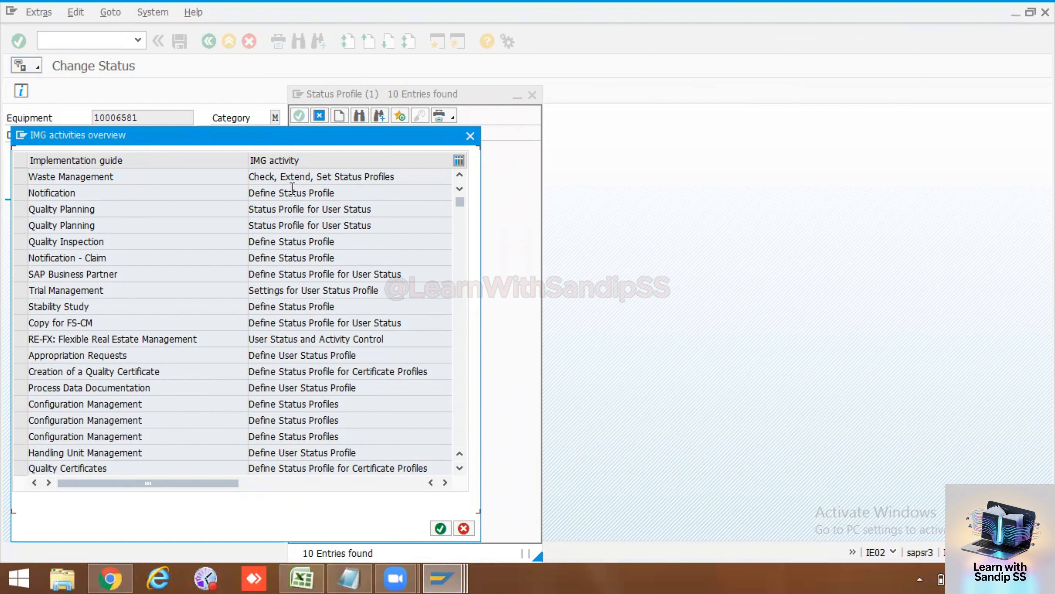
Step: Scroll the IMG activities list and open Master Data in Plant Maintenance 'Define User Status'
{"action": "left_click_drag", "start_coordinate": [363, 193], "coordinate": [243, 193]}
{"action": "left_click_drag", "start_coordinate": [385, 214], "coordinate": [254, 223]}
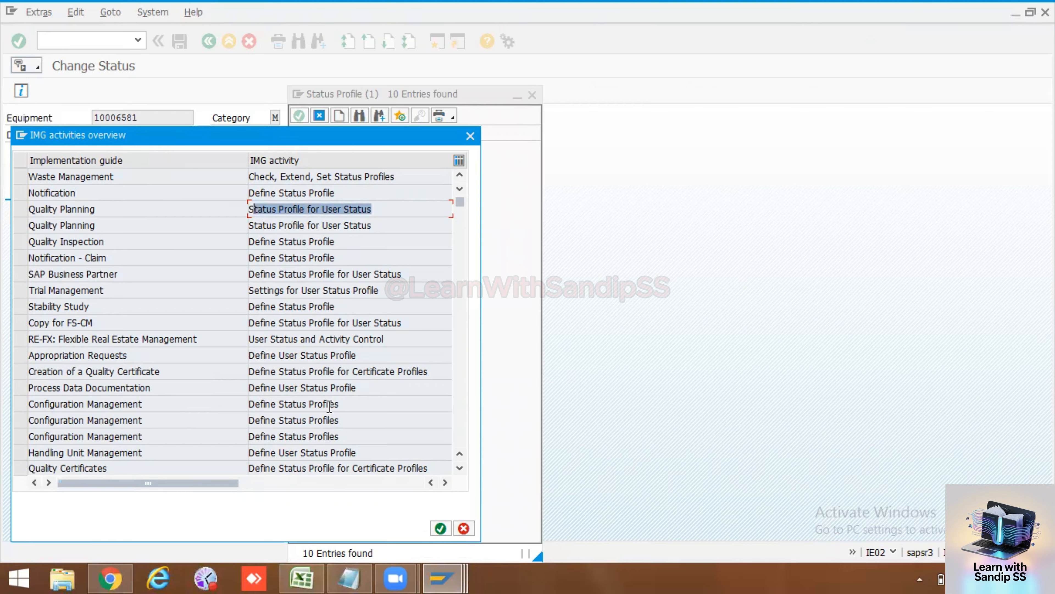
{"action": "left_click", "coordinate": [459, 468]}
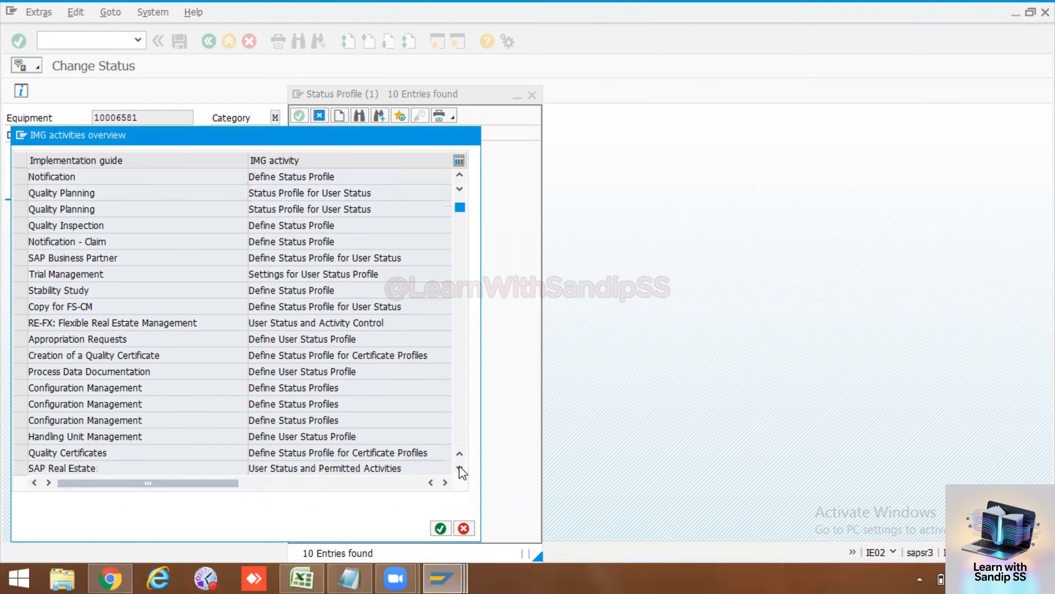
{"action": "left_click", "coordinate": [459, 468]}
{"action": "left_click", "coordinate": [460, 468]}
{"action": "left_click", "coordinate": [459, 468]}
{"action": "left_click", "coordinate": [459, 467]}
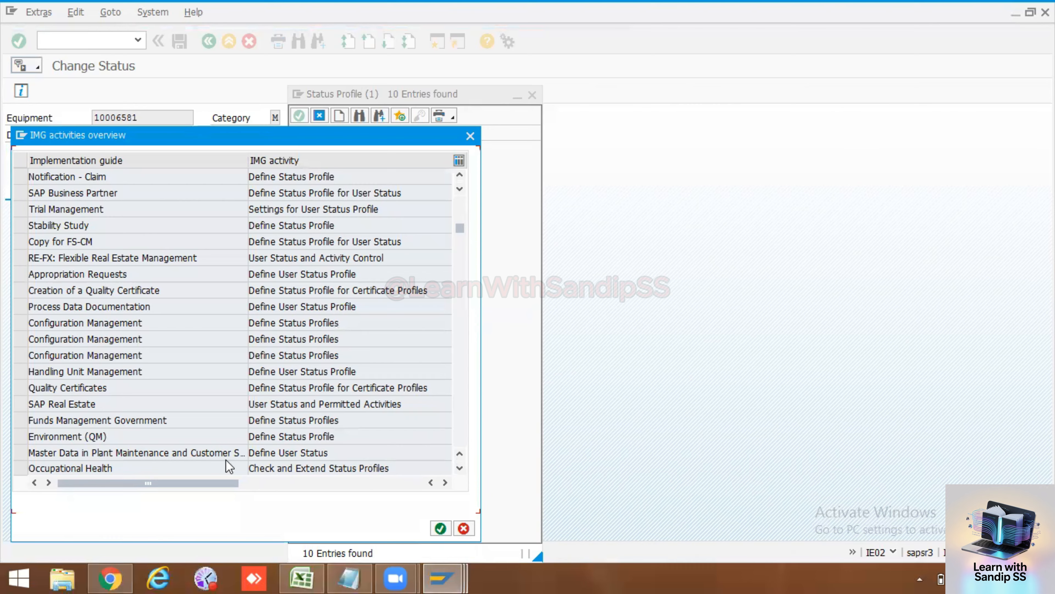
{"action": "double_click", "coordinate": [283, 454]}
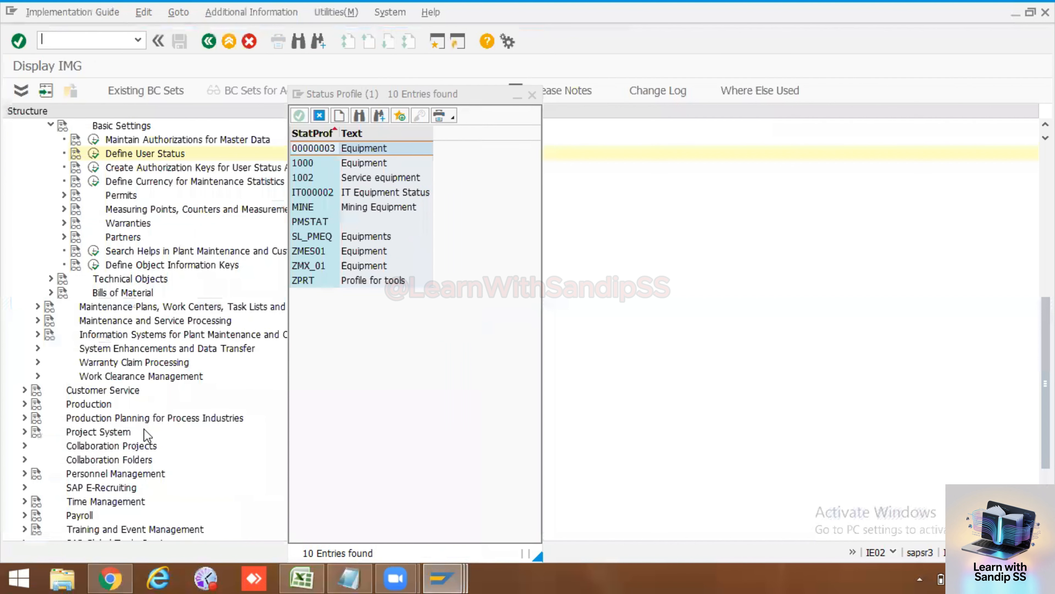
Step: Run Define User Status and select status profile 1000 Equipment in the overview, then back out
{"action": "left_click", "coordinate": [93, 153]}
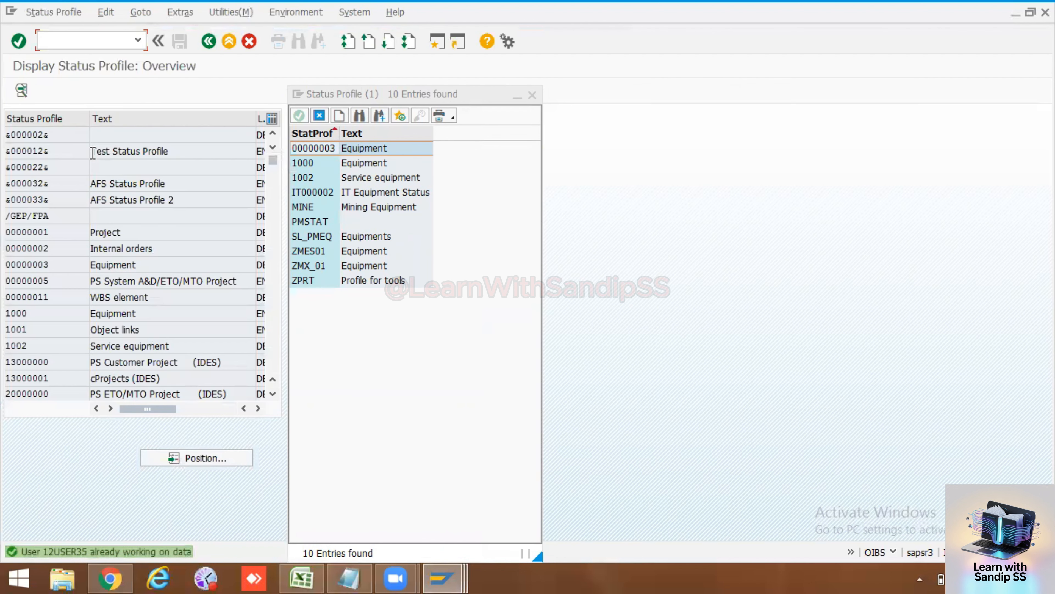
{"action": "left_click", "coordinate": [534, 96]}
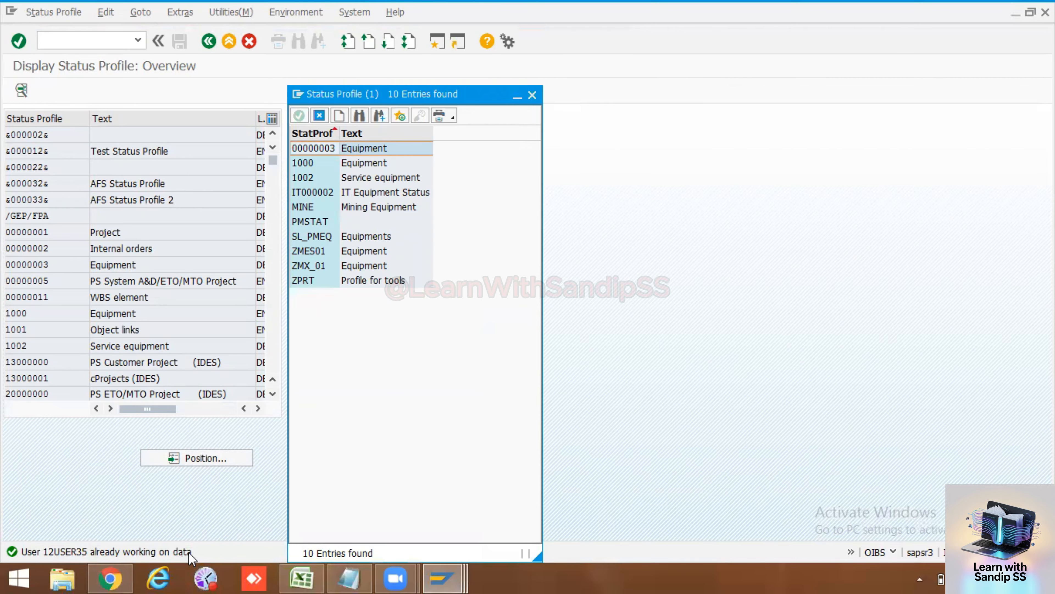
{"action": "left_click", "coordinate": [444, 577]}
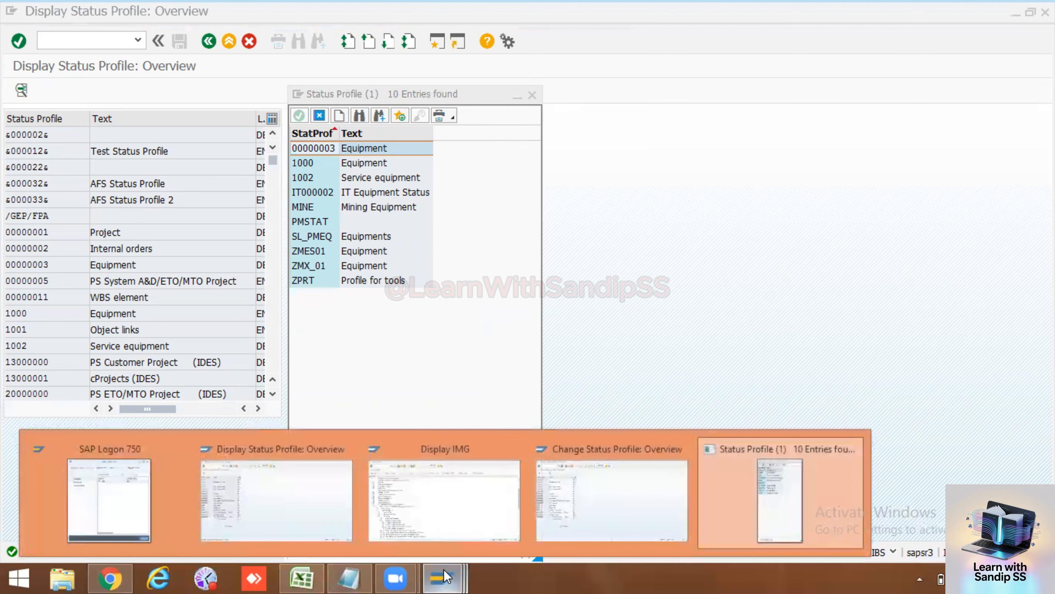
{"action": "left_click", "coordinate": [434, 507]}
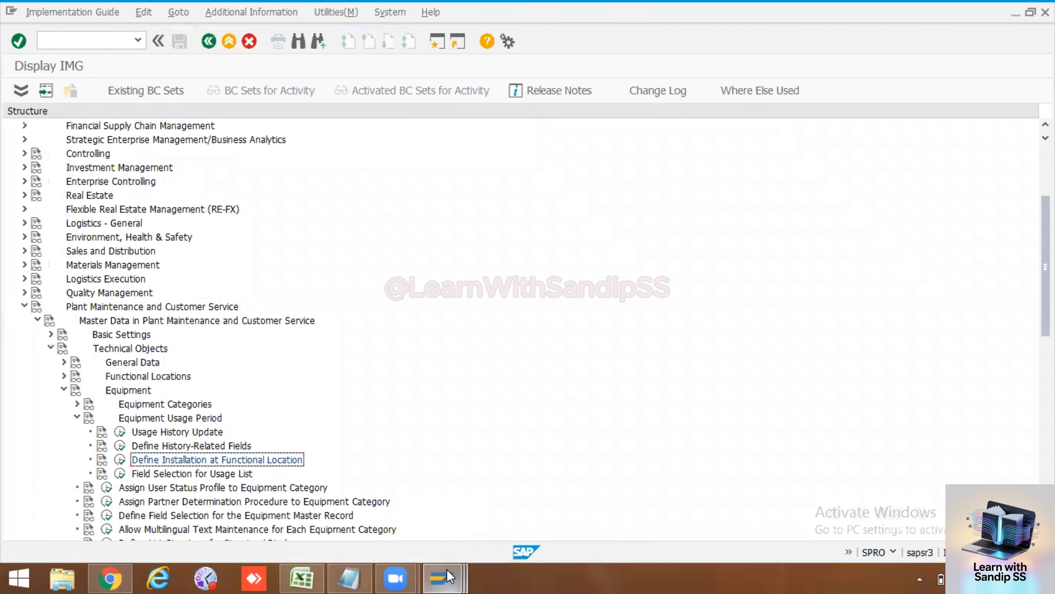
{"action": "left_click", "coordinate": [444, 577]}
{"action": "left_click", "coordinate": [638, 498]}
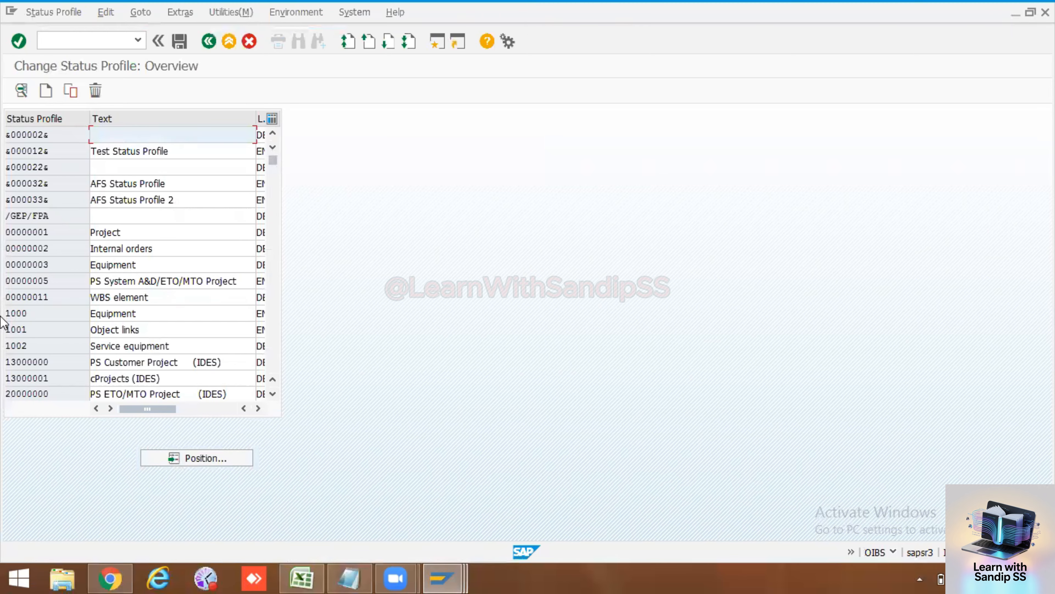
{"action": "left_click", "coordinate": [9, 313]}
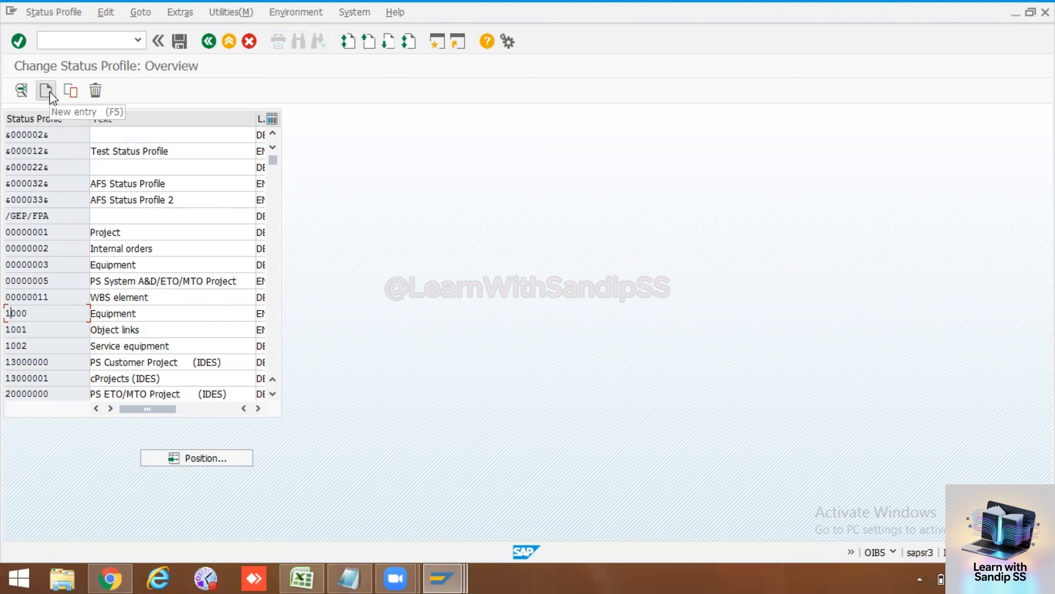
{"action": "left_click", "coordinate": [259, 408]}
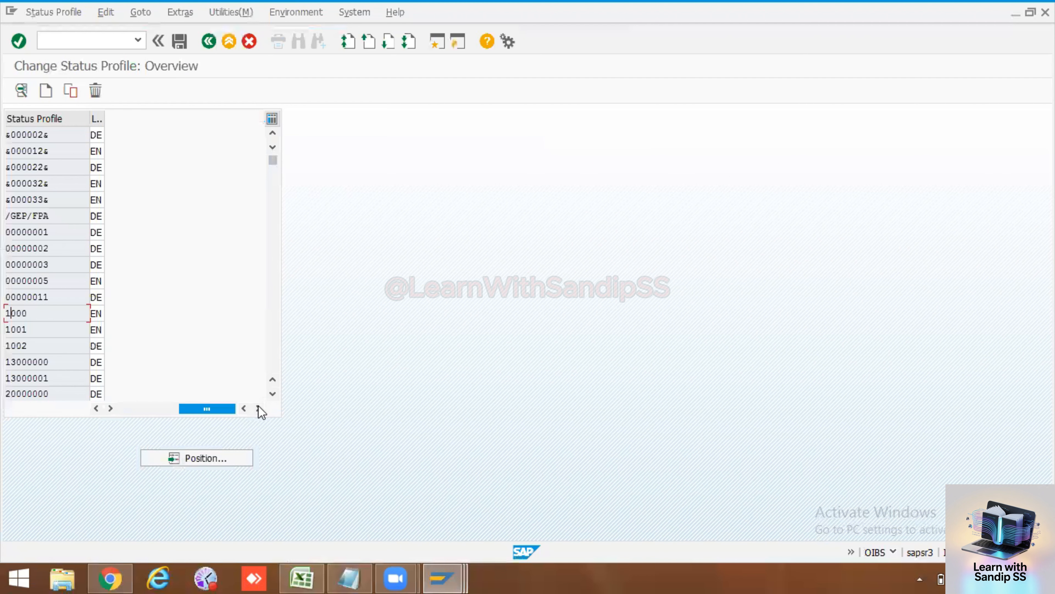
{"action": "left_click_drag", "start_coordinate": [227, 409], "coordinate": [146, 416]}
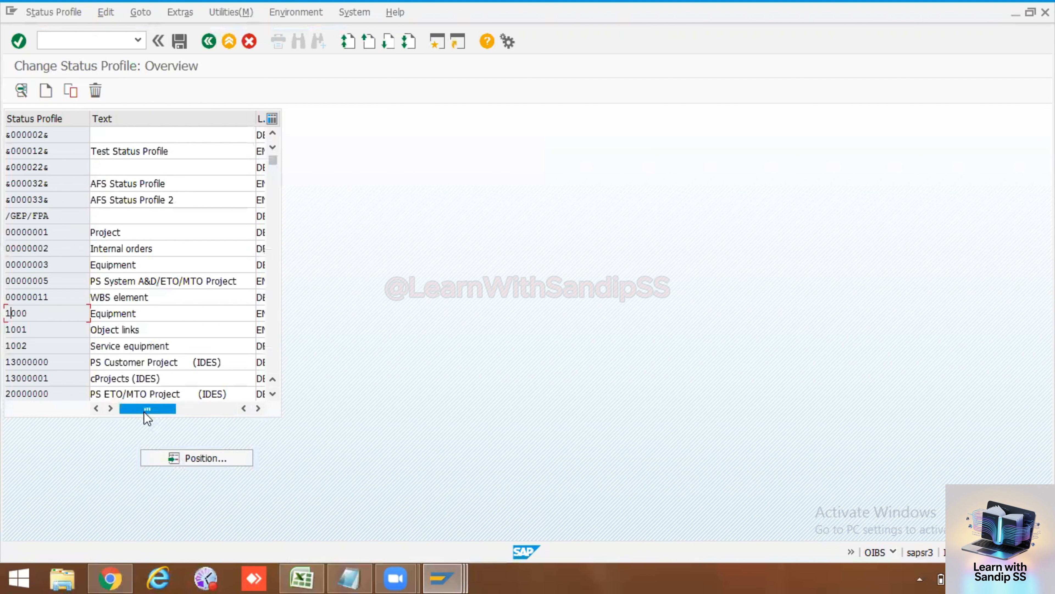
{"action": "left_click", "coordinate": [208, 41]}
{"action": "left_click", "coordinate": [208, 40]}
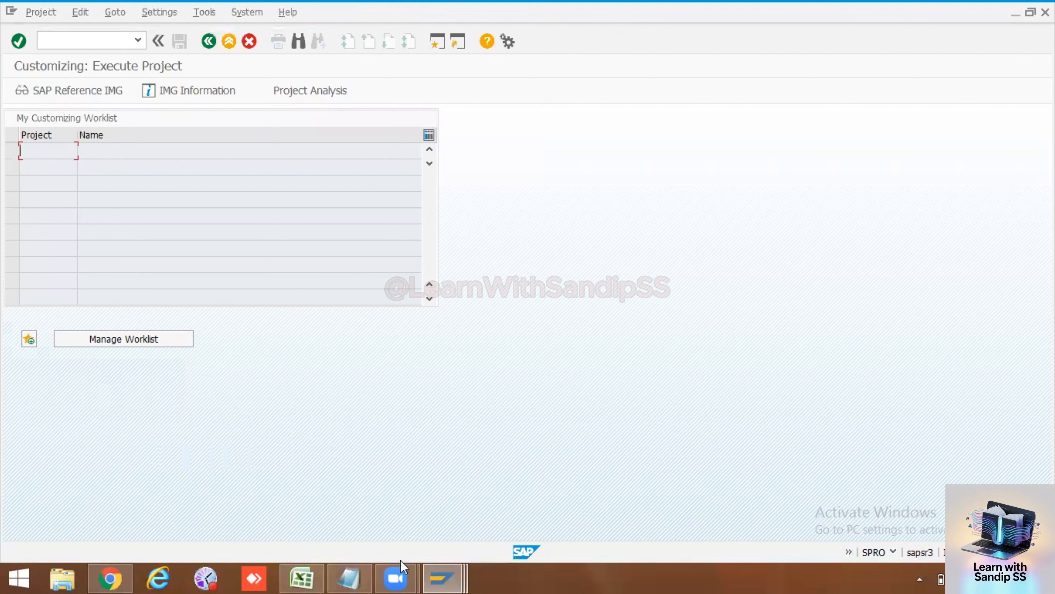
Step: Reopen the status profile overview, view profile 1000 Equipment's user statuses, and return to the overview
{"action": "left_click", "coordinate": [442, 577]}
{"action": "left_click", "coordinate": [789, 490]}
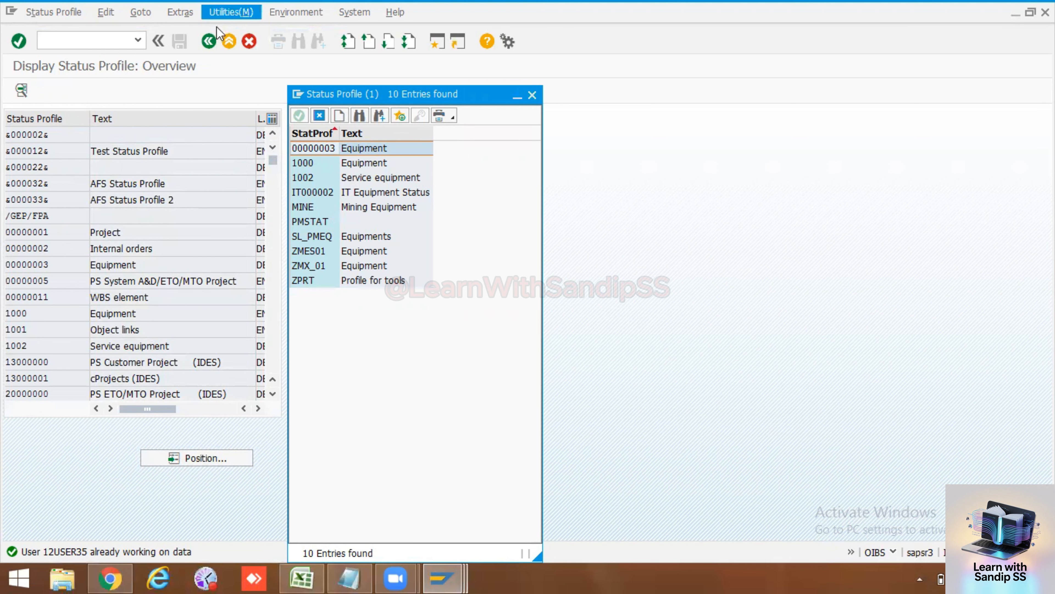
{"action": "left_click", "coordinate": [209, 41]}
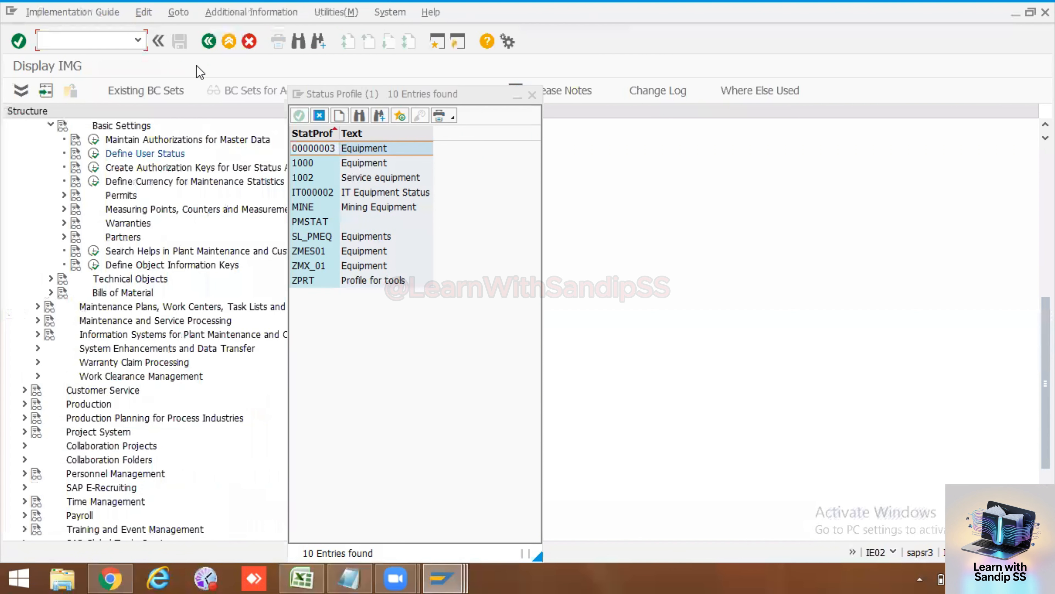
{"action": "left_click", "coordinate": [95, 154]}
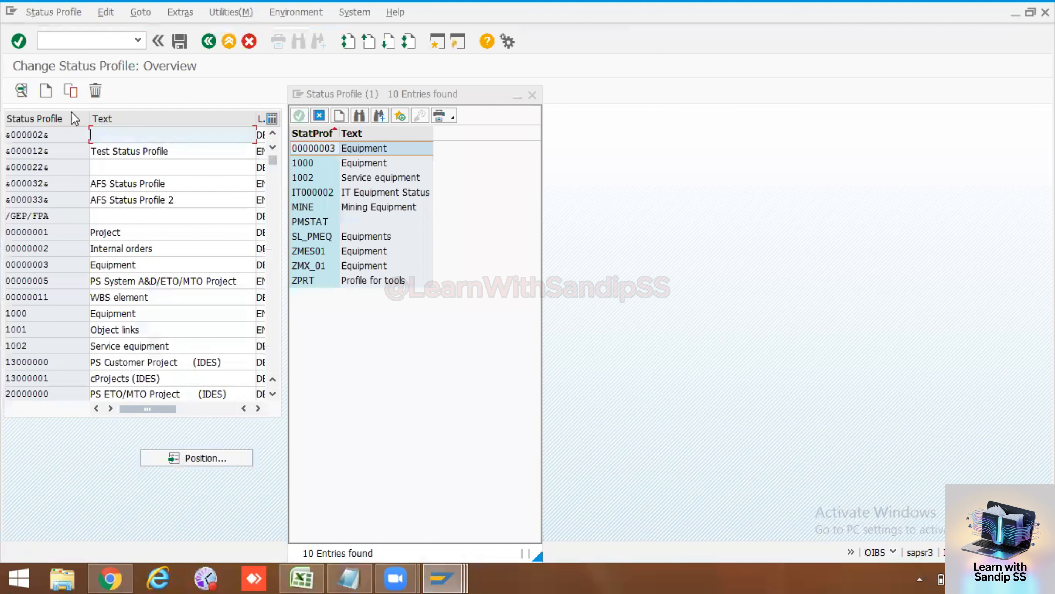
{"action": "left_click_drag", "start_coordinate": [379, 90], "coordinate": [870, 120]}
{"action": "double_click", "coordinate": [17, 314]}
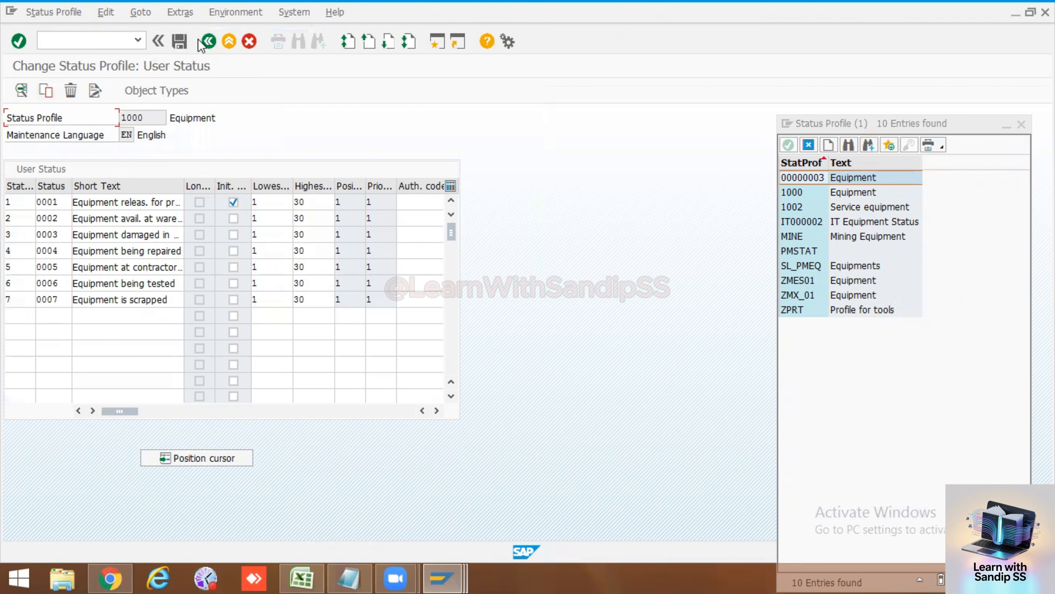
{"action": "left_click", "coordinate": [208, 40]}
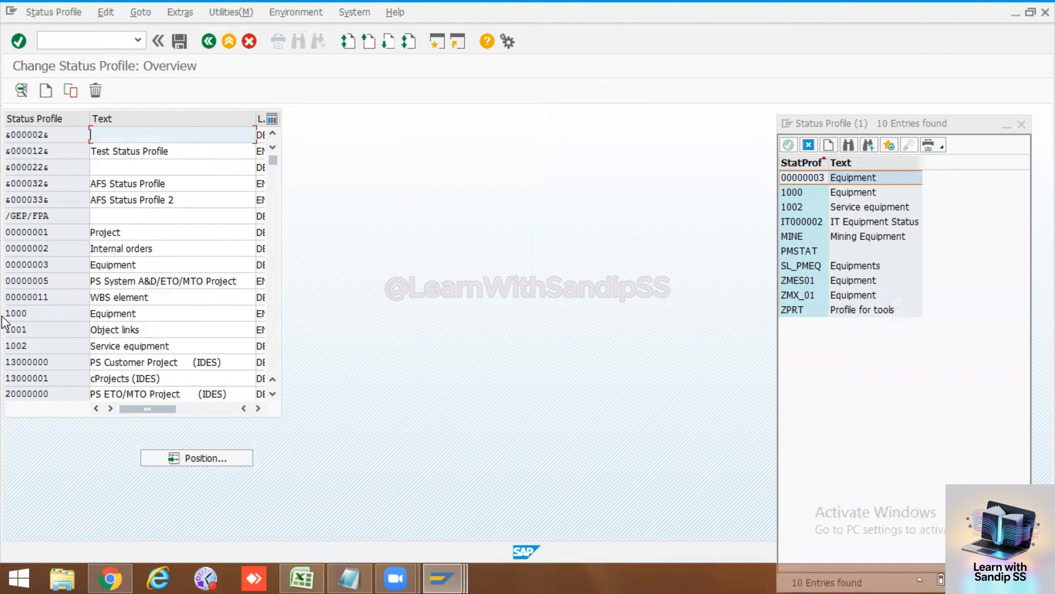
Step: Start a blank new status profile entry, then cancel it
{"action": "left_click", "coordinate": [46, 90]}
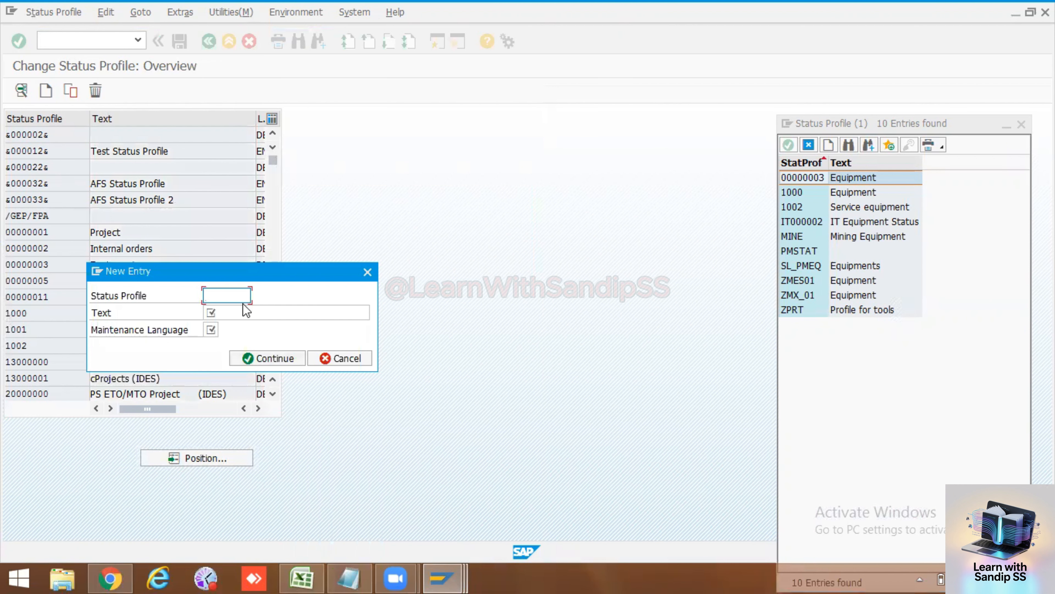
{"action": "type", "text": "ZPM"}
{"action": "left_click", "coordinate": [339, 358]}
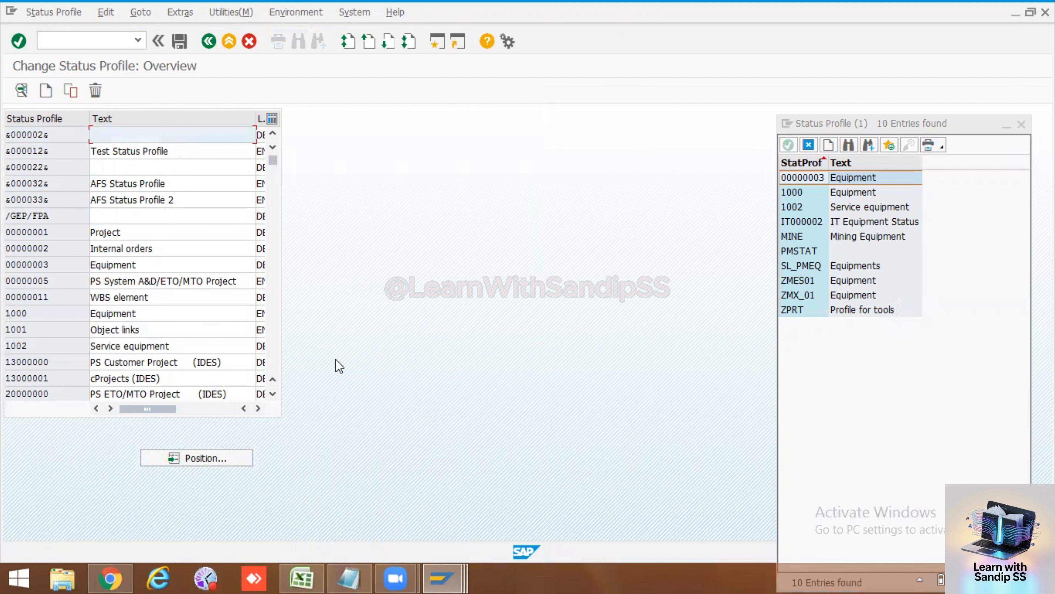
Step: Copy profile 1000 Equipment under the new key ZPM01, keeping the text Equipment
{"action": "left_click", "coordinate": [18, 312]}
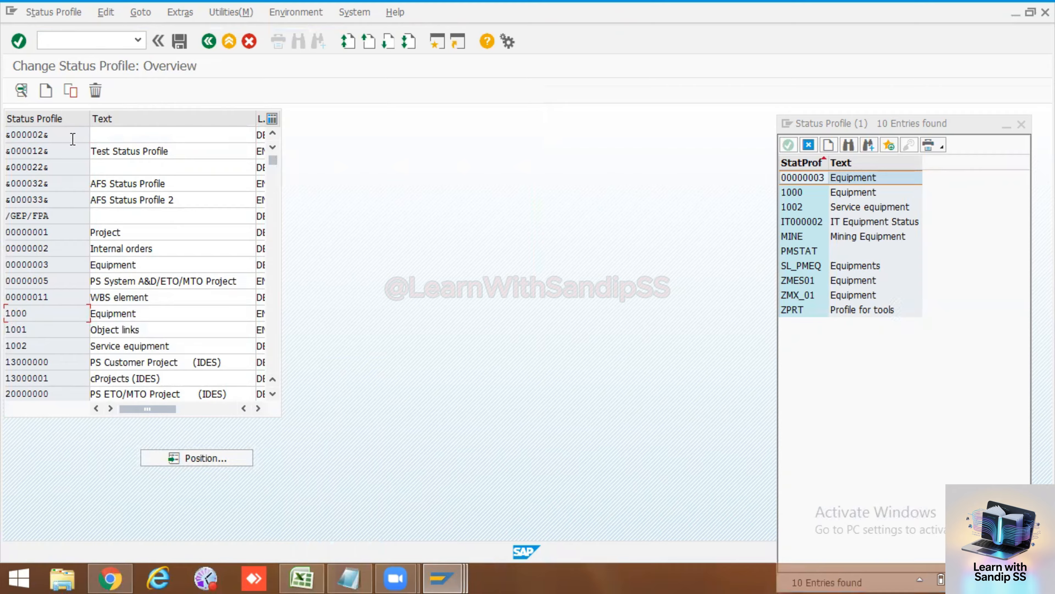
{"action": "left_click", "coordinate": [70, 90]}
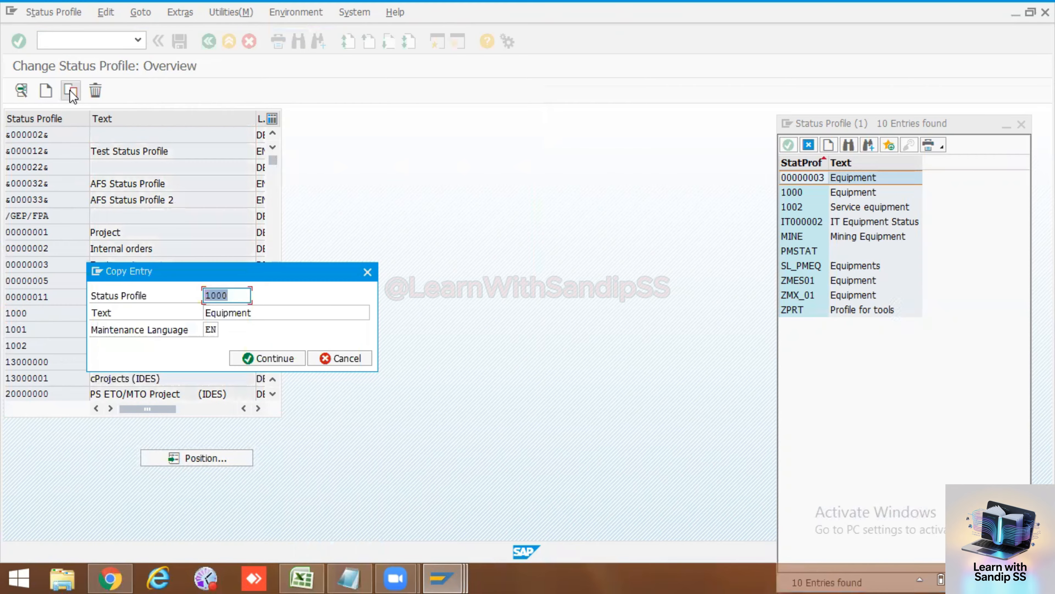
{"action": "left_click", "coordinate": [238, 299]}
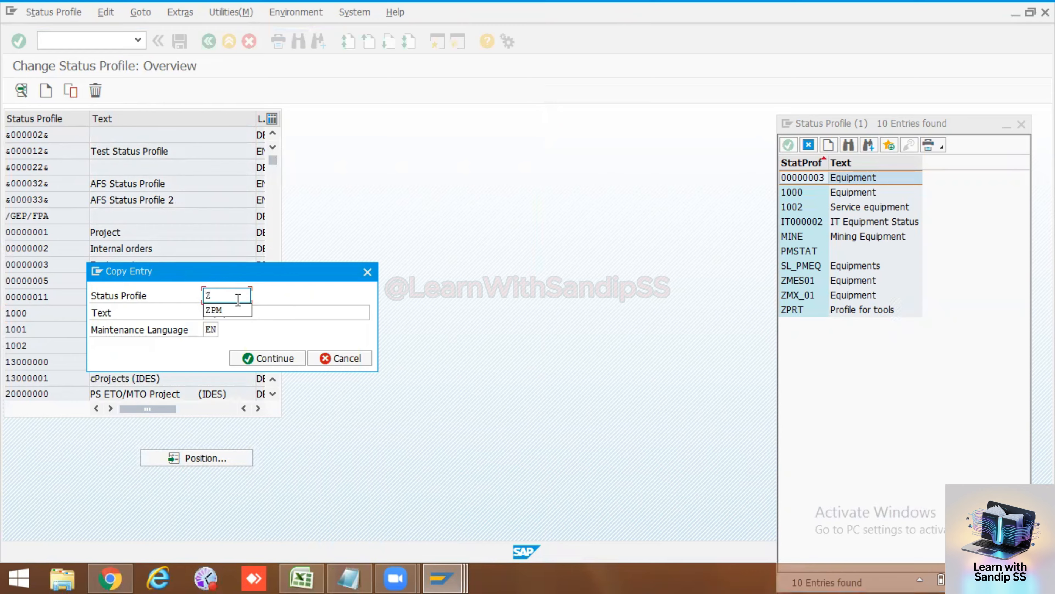
{"action": "type", "text": "ZPM01"}
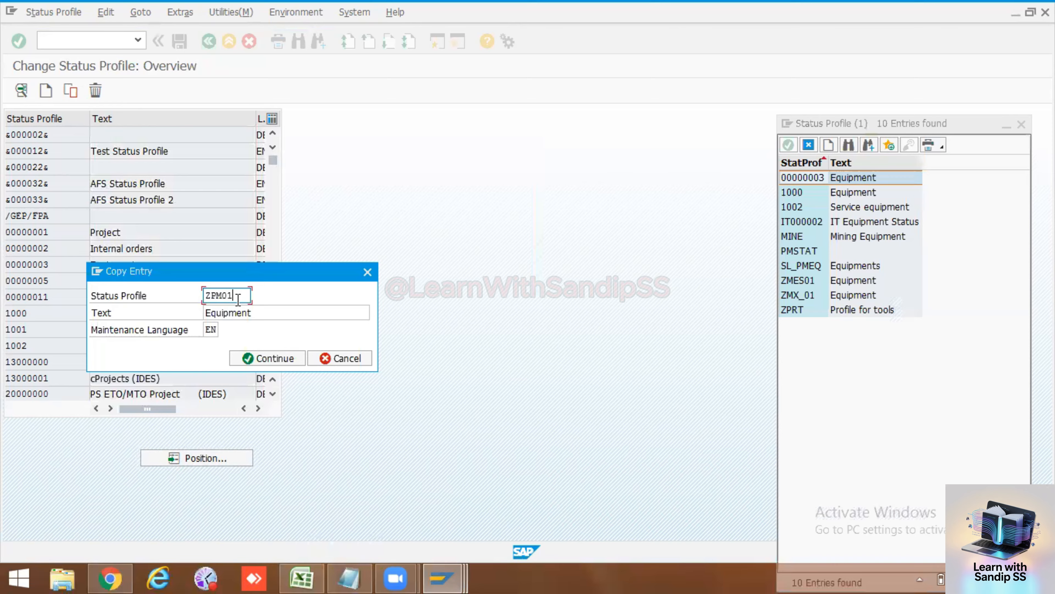
{"action": "left_click", "coordinate": [261, 310]}
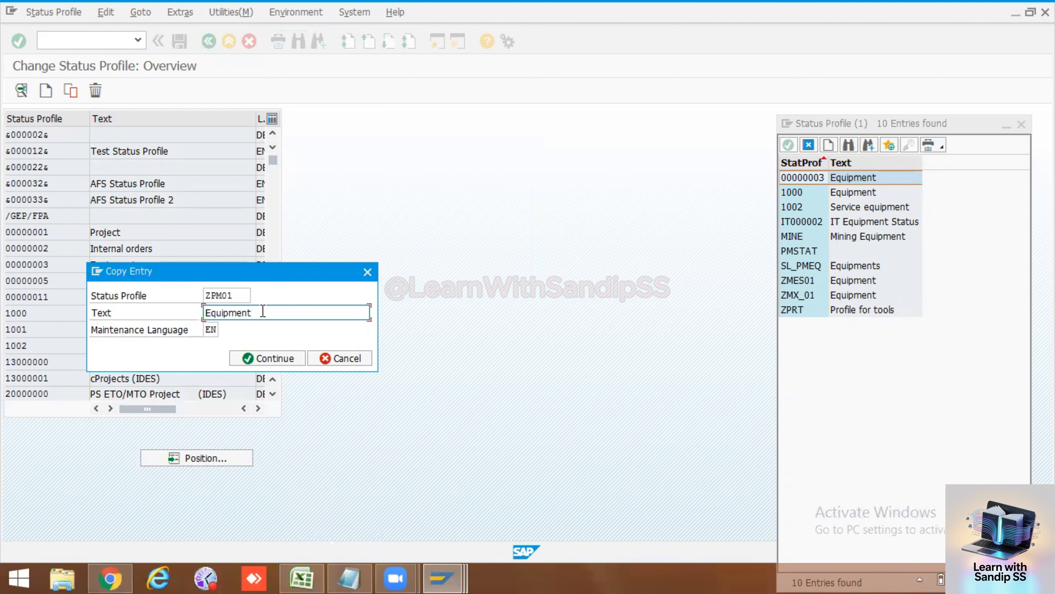
{"action": "left_click", "coordinate": [276, 358]}
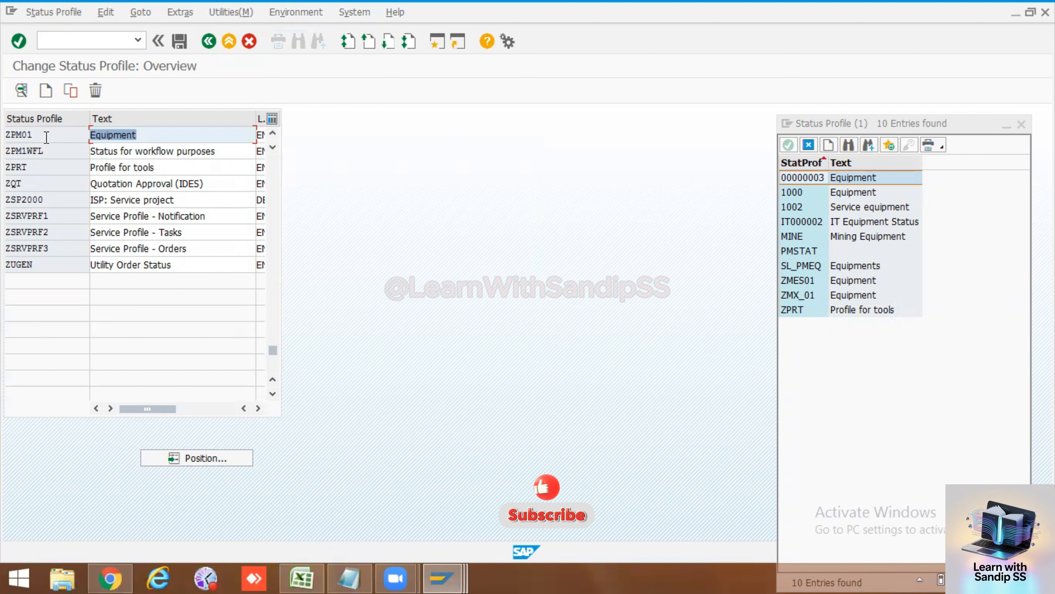
Step: Display ZPM01's user statuses 0001–0007 with the short text column widened to show full texts
{"action": "double_click", "coordinate": [15, 135]}
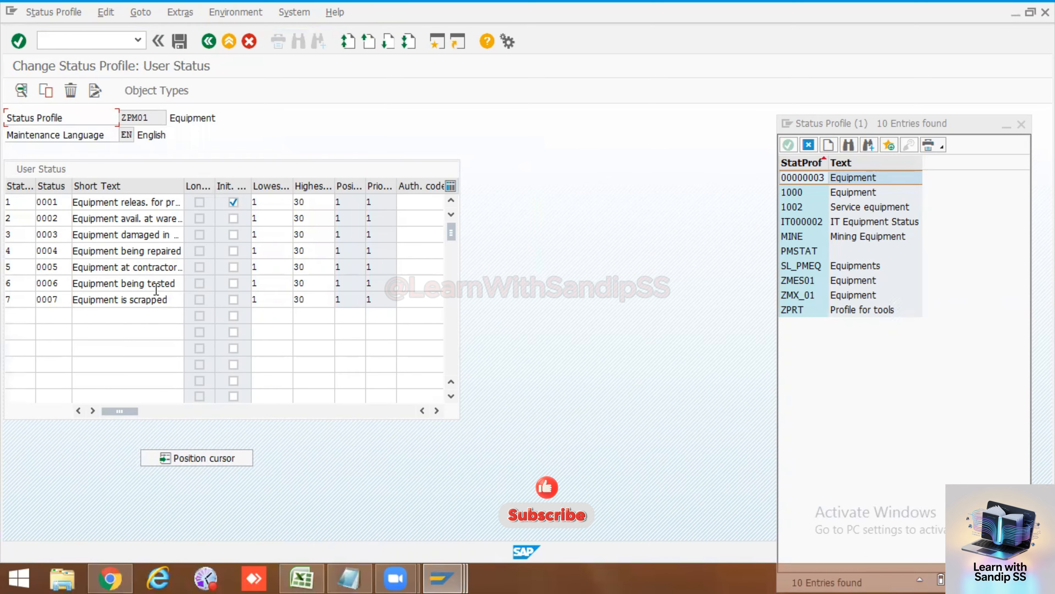
{"action": "left_click_drag", "start_coordinate": [184, 199], "coordinate": [227, 189]}
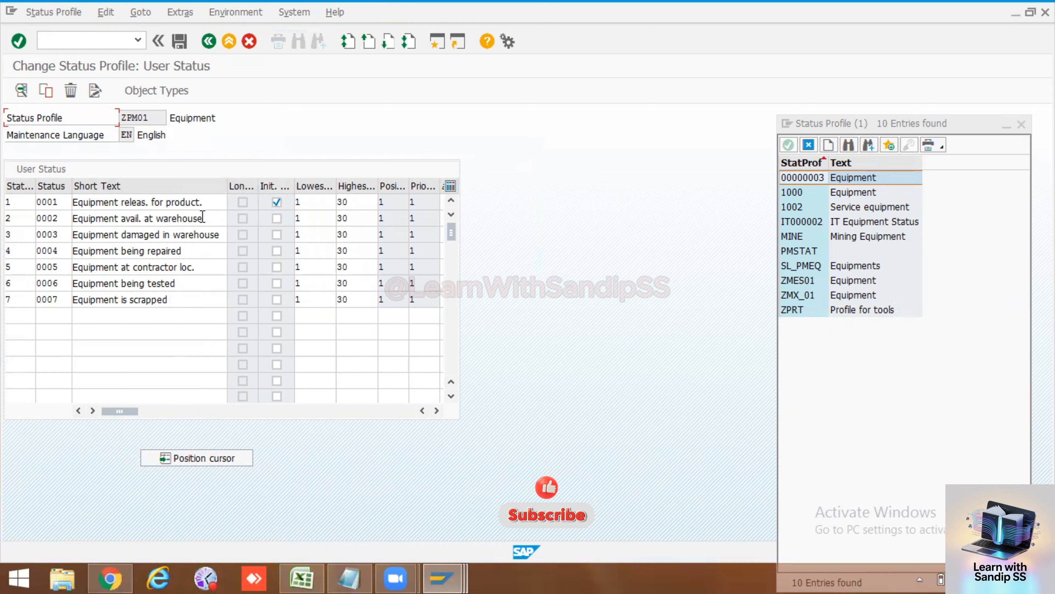
{"action": "left_click_drag", "start_coordinate": [202, 302], "coordinate": [69, 298]}
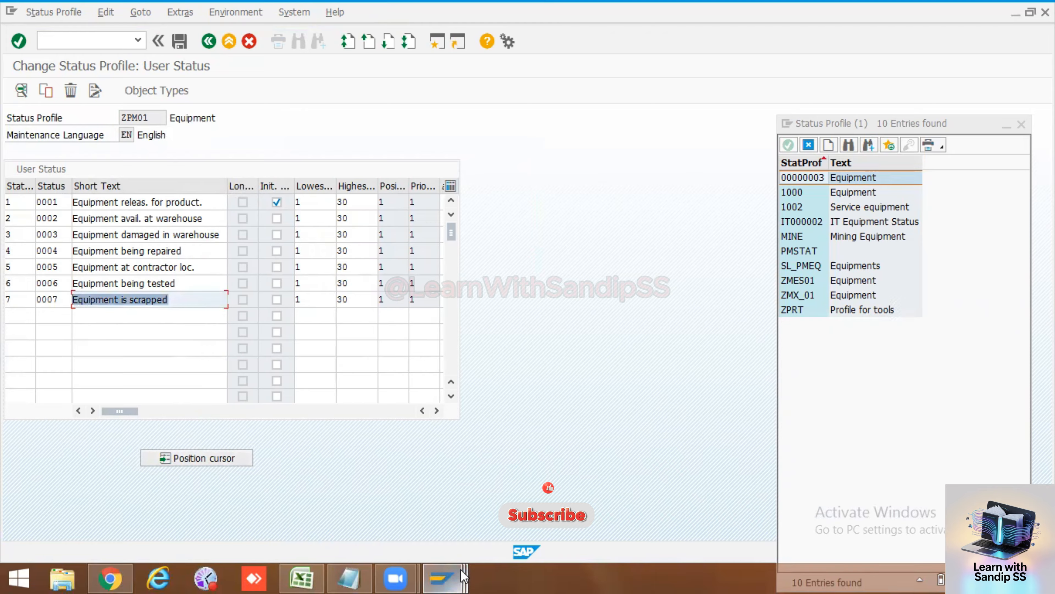
{"action": "mouse_move", "coordinate": [464, 577]}
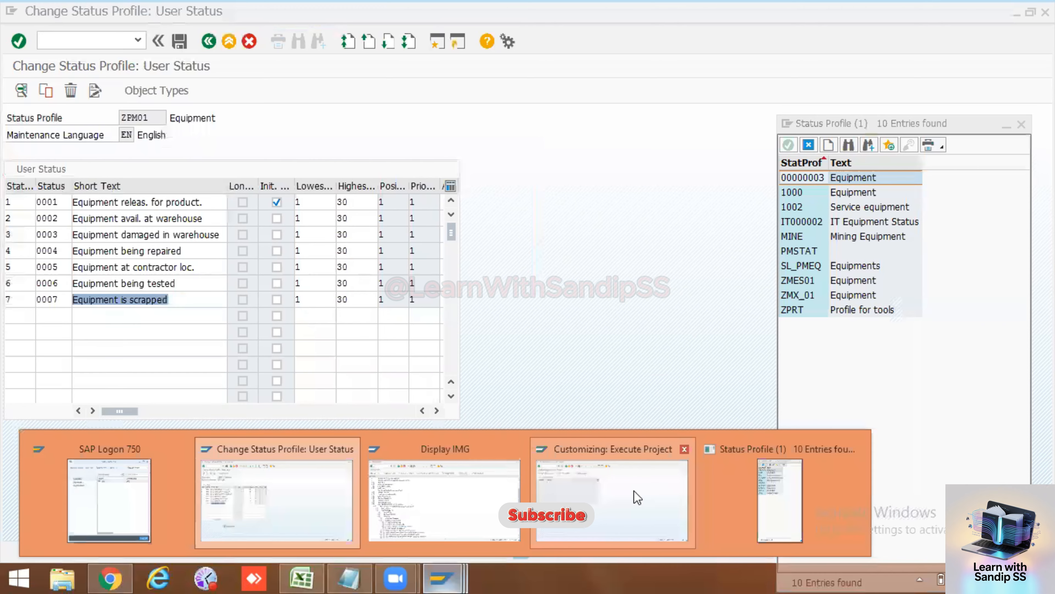
{"action": "left_click", "coordinate": [295, 491]}
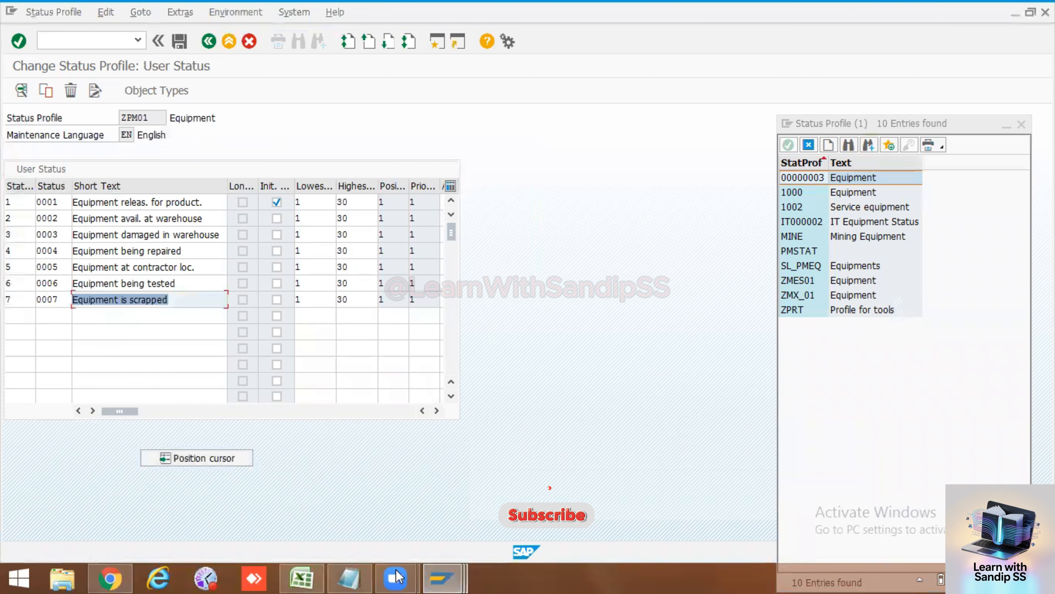
{"action": "mouse_move", "coordinate": [443, 578]}
{"action": "left_click", "coordinate": [491, 512]}
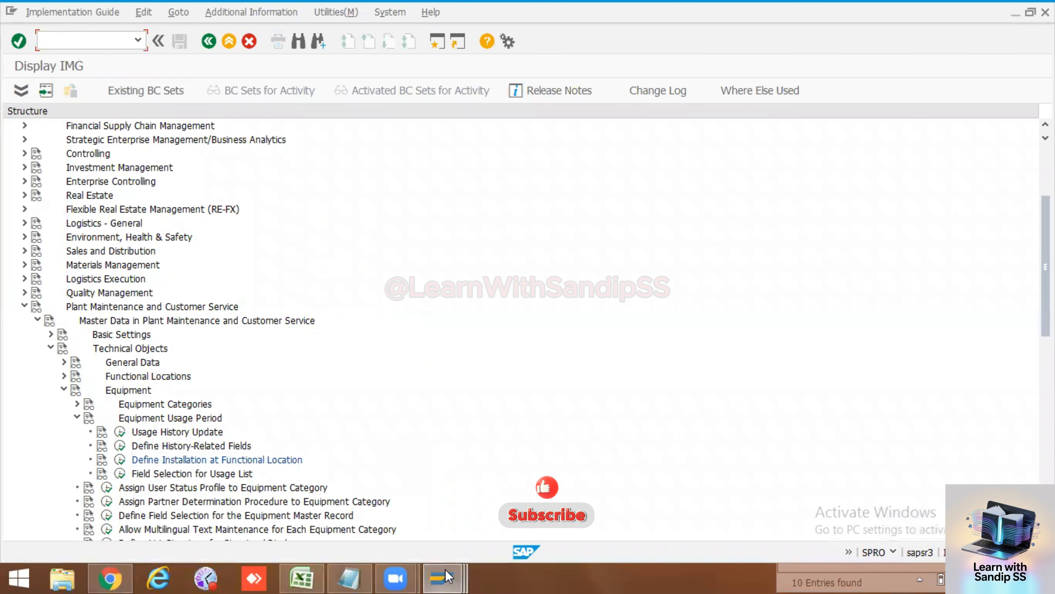
{"action": "mouse_move", "coordinate": [448, 576]}
{"action": "left_click", "coordinate": [655, 506]}
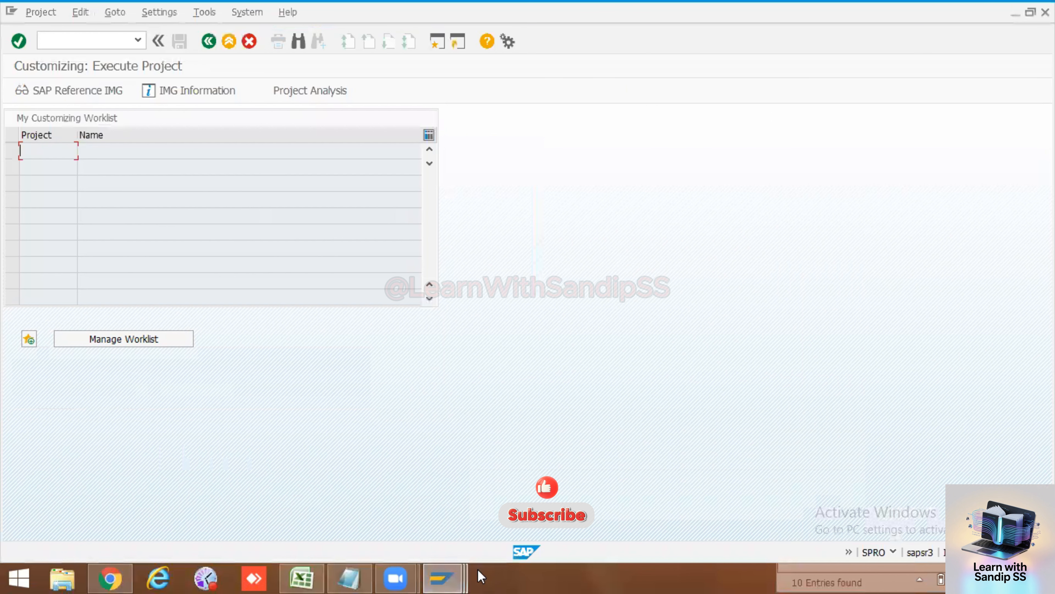
{"action": "left_click", "coordinate": [789, 516]}
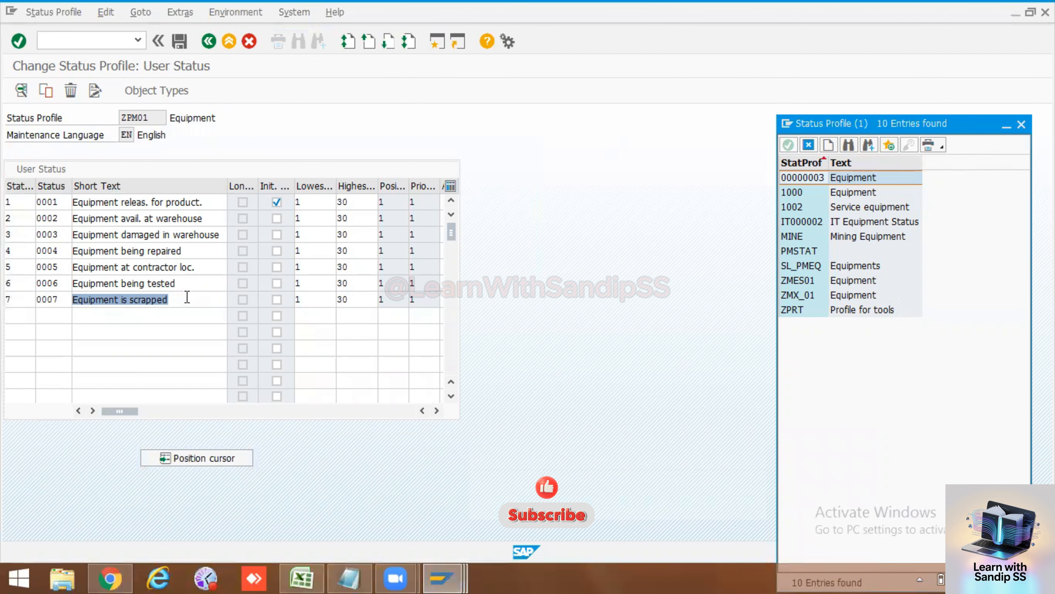
{"action": "left_click", "coordinate": [223, 300]}
Step: Save profile ZPM01 to the customizing request and return to the profile overview
{"action": "left_click", "coordinate": [180, 40]}
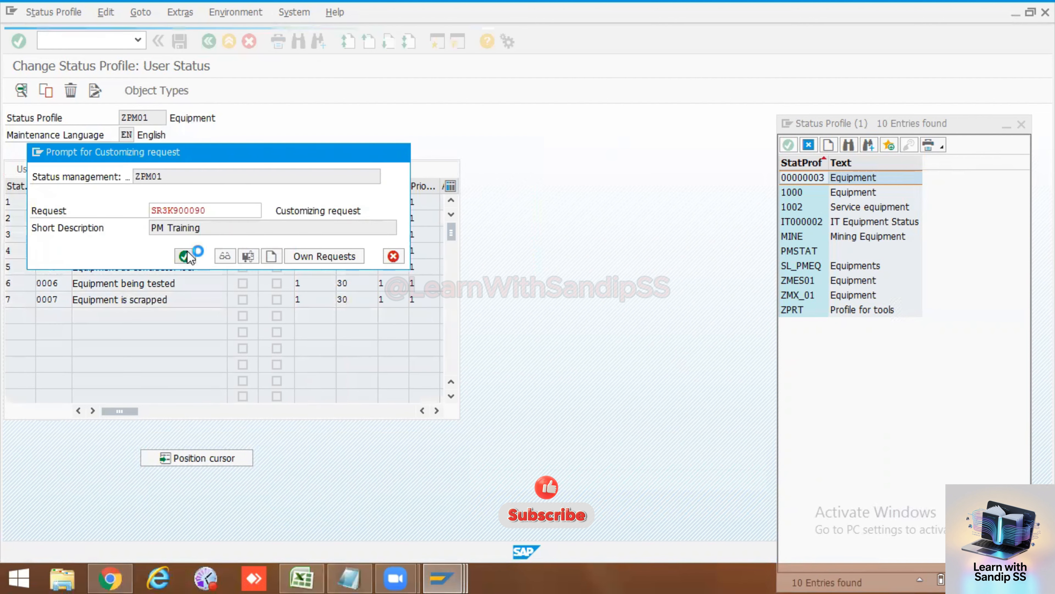
{"action": "left_click", "coordinate": [186, 255]}
{"action": "left_click", "coordinate": [209, 41]}
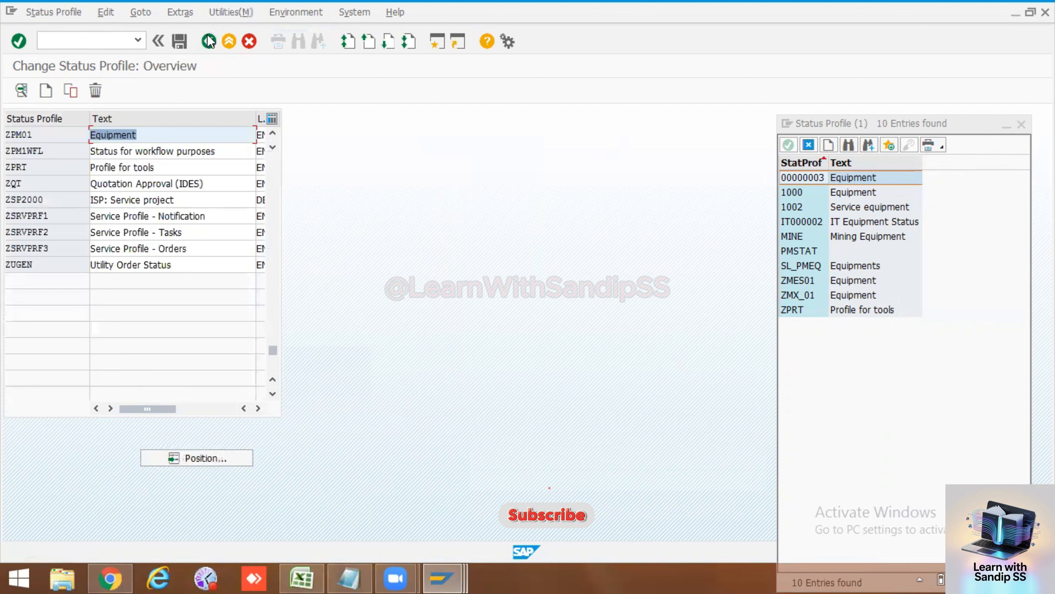
{"action": "left_click", "coordinate": [1020, 130]}
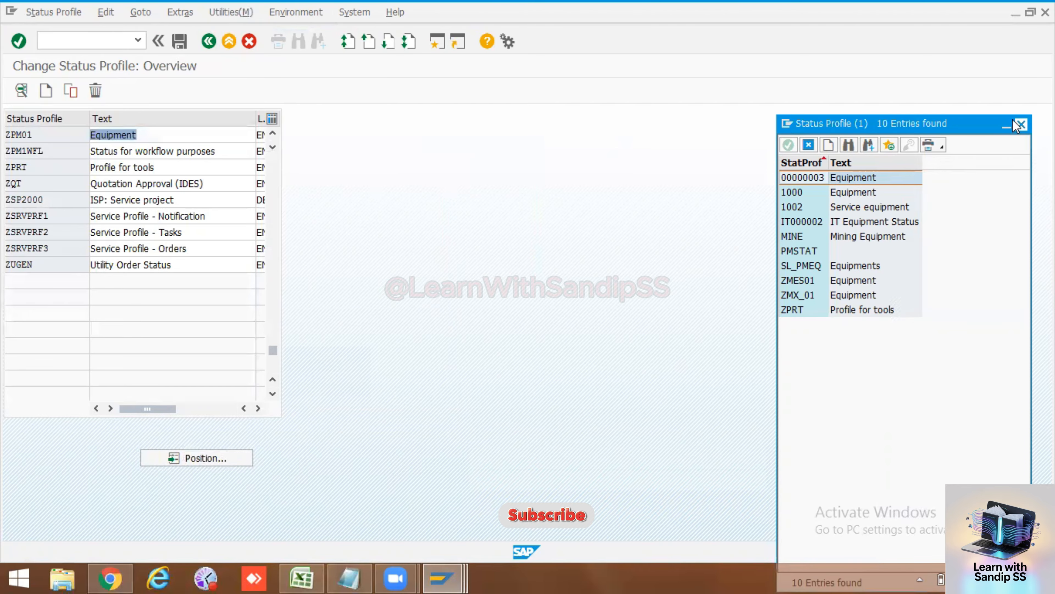
Step: Back out to the implementation guide and reopen the Define Status Profile activity
{"action": "left_click", "coordinate": [209, 41]}
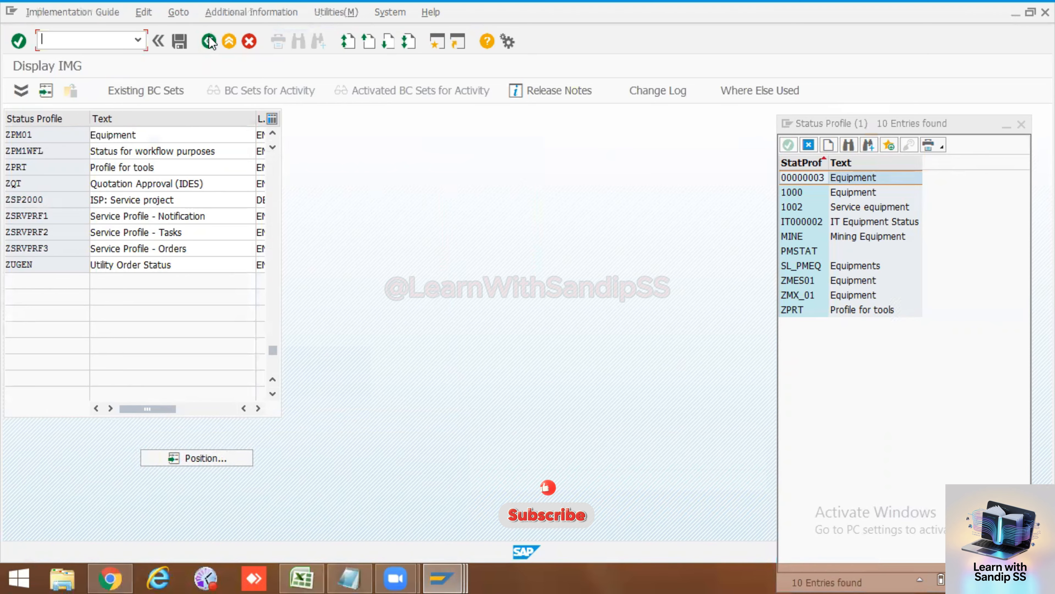
{"action": "left_click", "coordinate": [208, 40]}
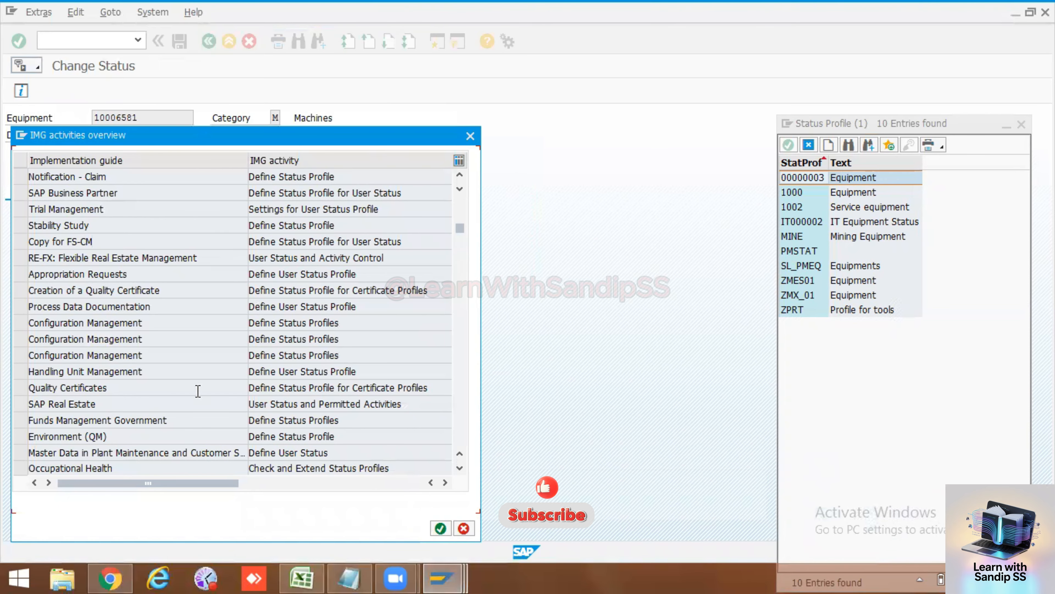
{"action": "scroll", "coordinate": [201, 402], "scroll_direction": "up", "scroll_amount": 2}
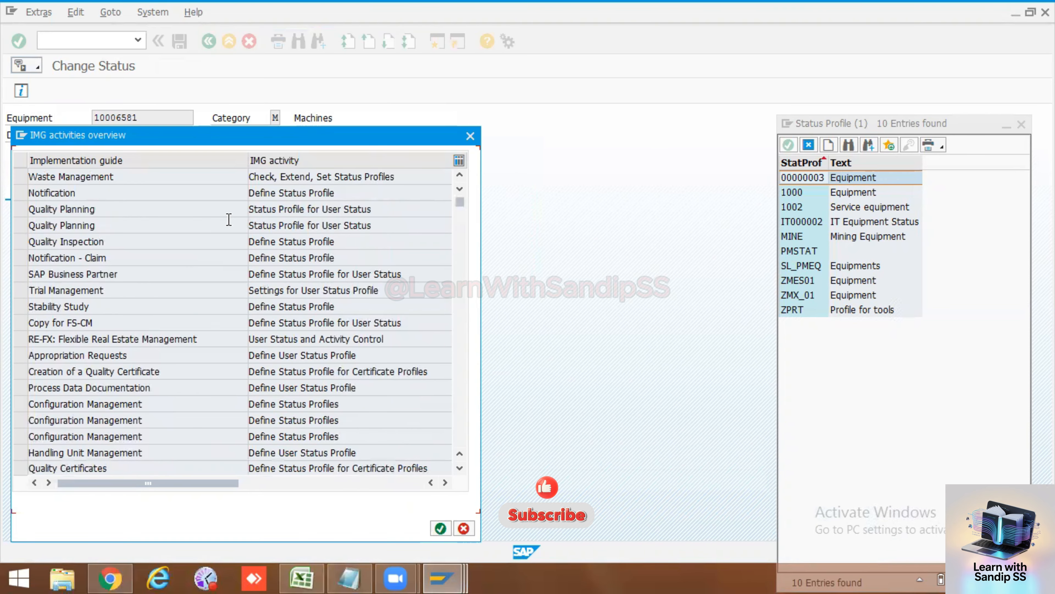
{"action": "double_click", "coordinate": [270, 190]}
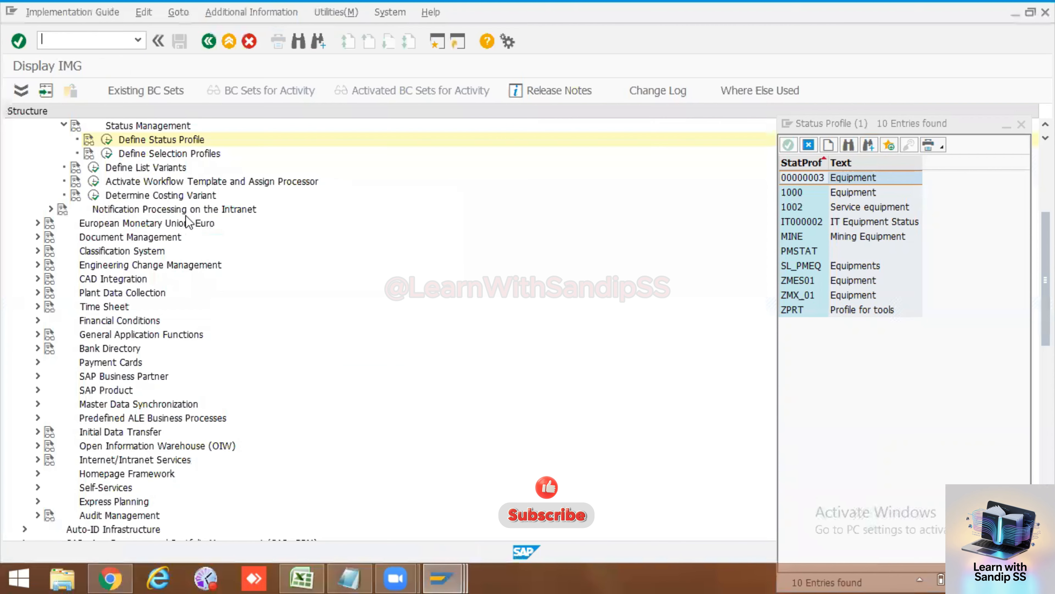
{"action": "left_click", "coordinate": [107, 142]}
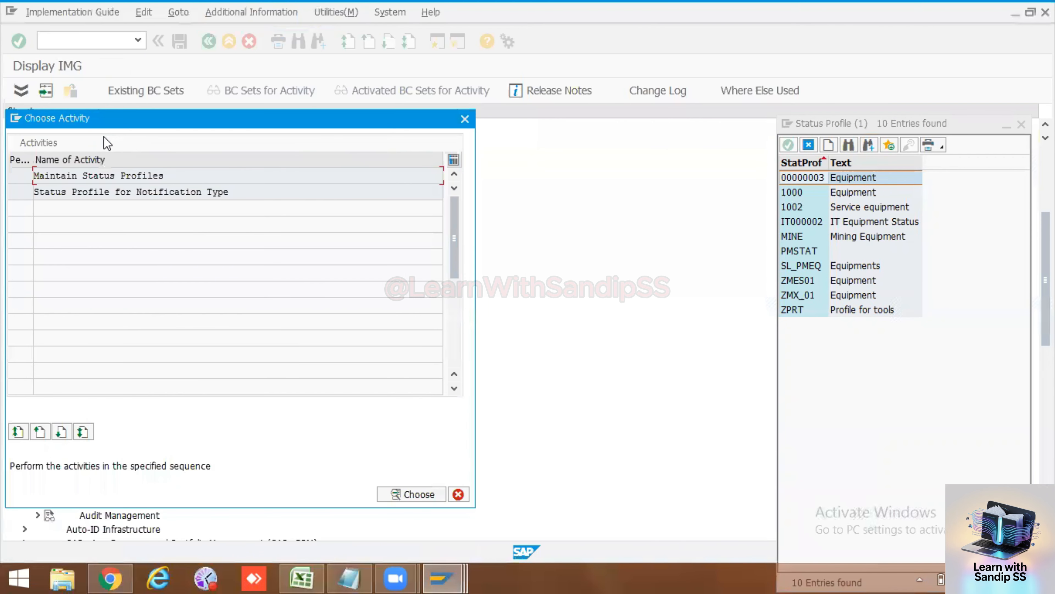
{"action": "double_click", "coordinate": [116, 176]}
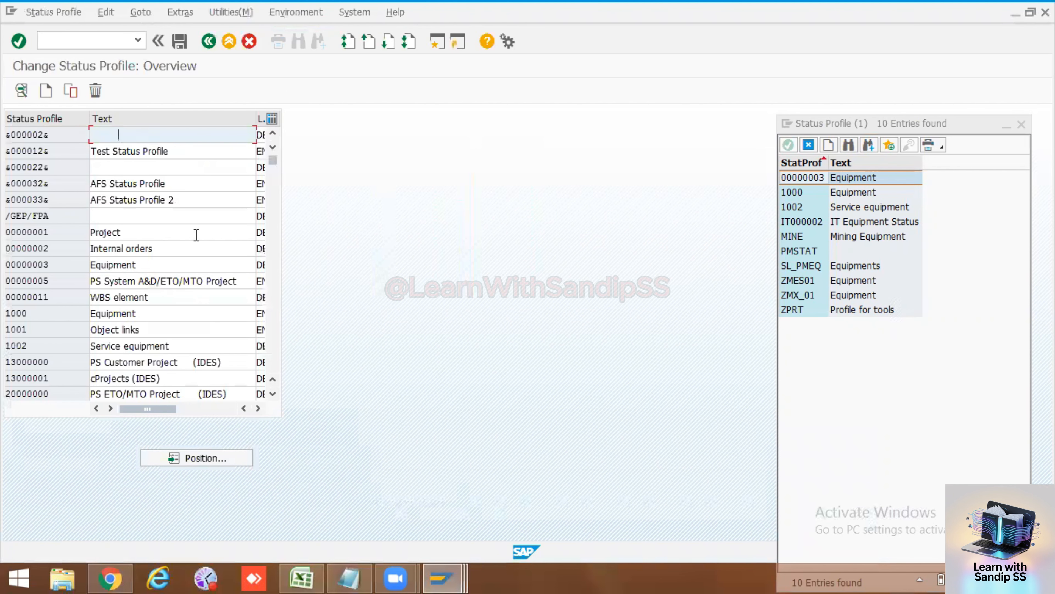
Step: Return to equipment 10006581's change status screen, cancelling the customizing project prompt
{"action": "left_click", "coordinate": [204, 46]}
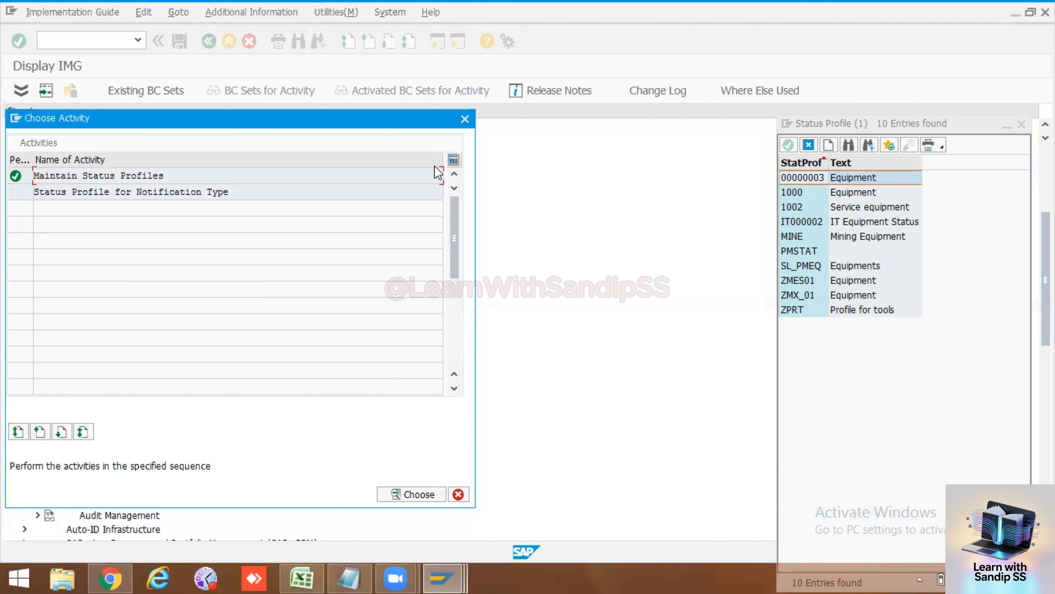
{"action": "left_click", "coordinate": [464, 118]}
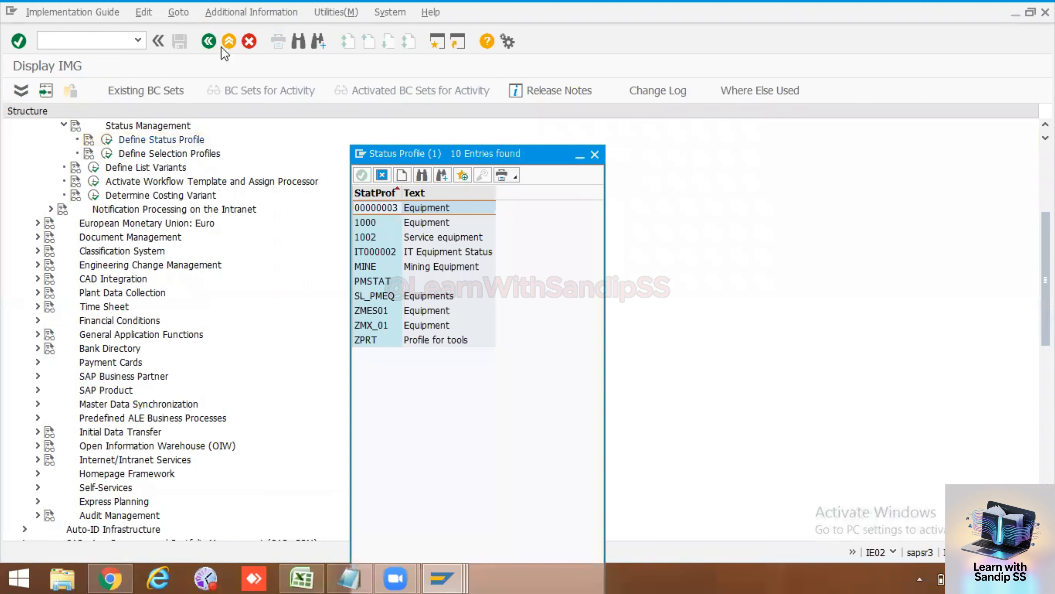
{"action": "left_click", "coordinate": [206, 41]}
{"action": "left_click", "coordinate": [470, 136]}
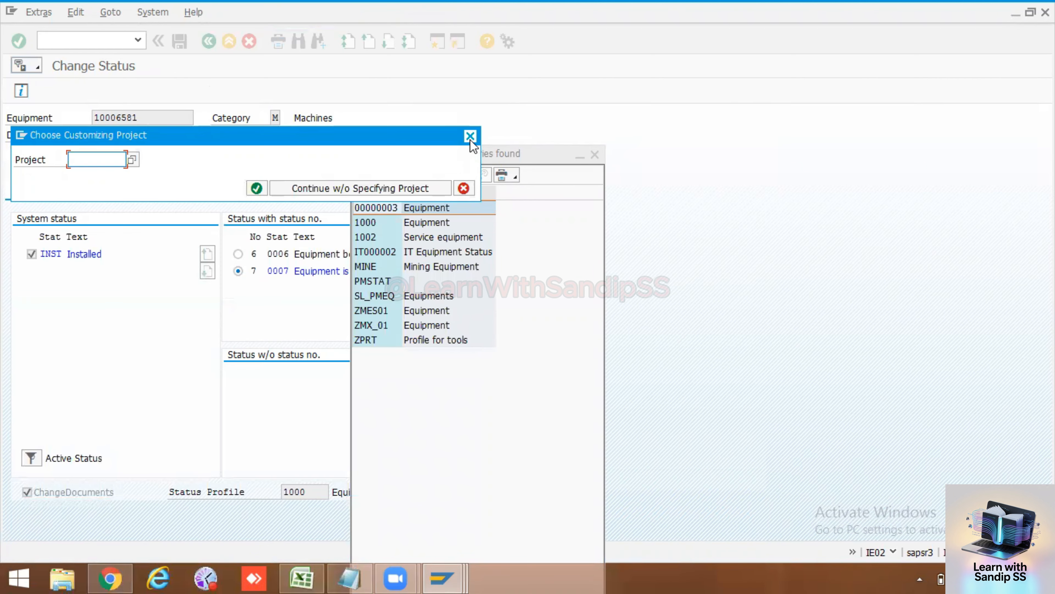
{"action": "left_click", "coordinate": [470, 137]}
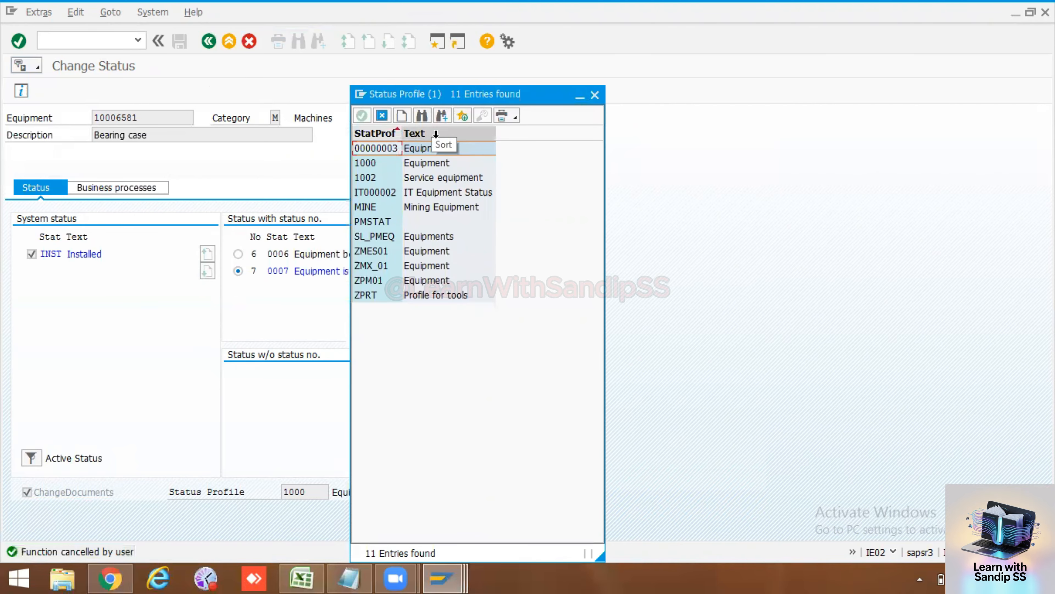